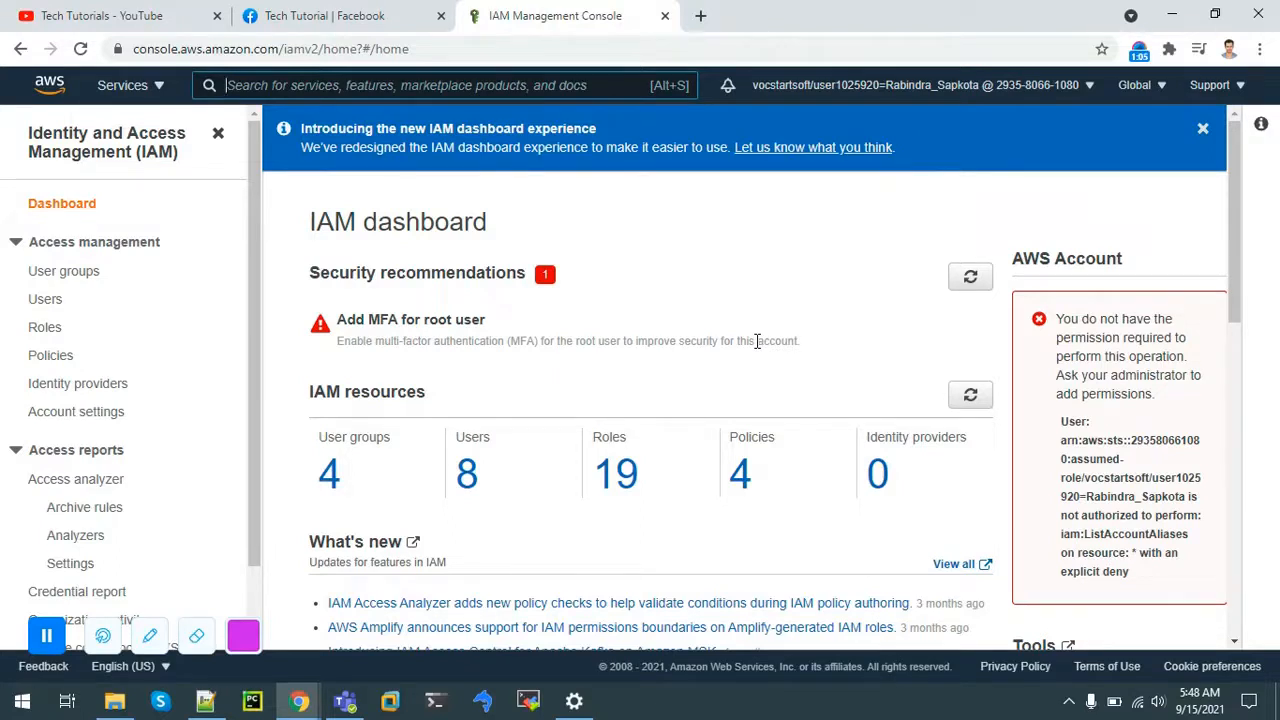
# Step: Create a user group named EC2-Admin with no users or policies attached
pyautogui.click(86, 279)
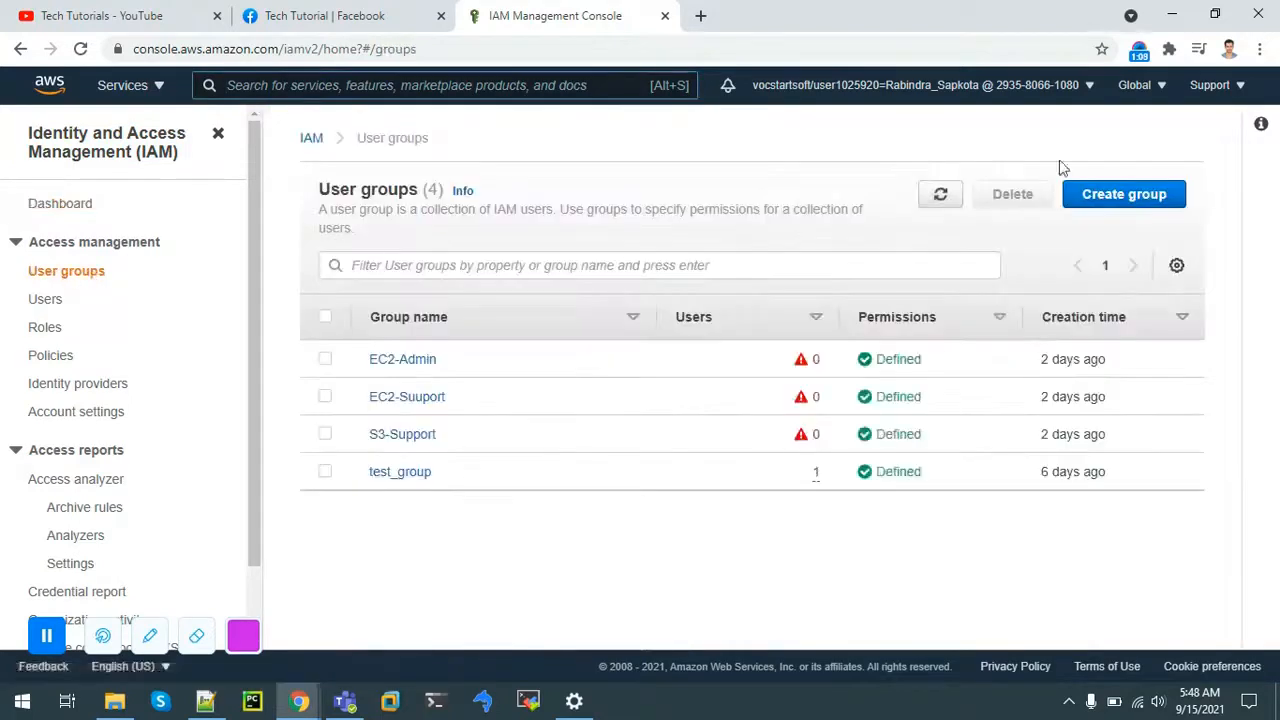
pyautogui.click(1098, 200)
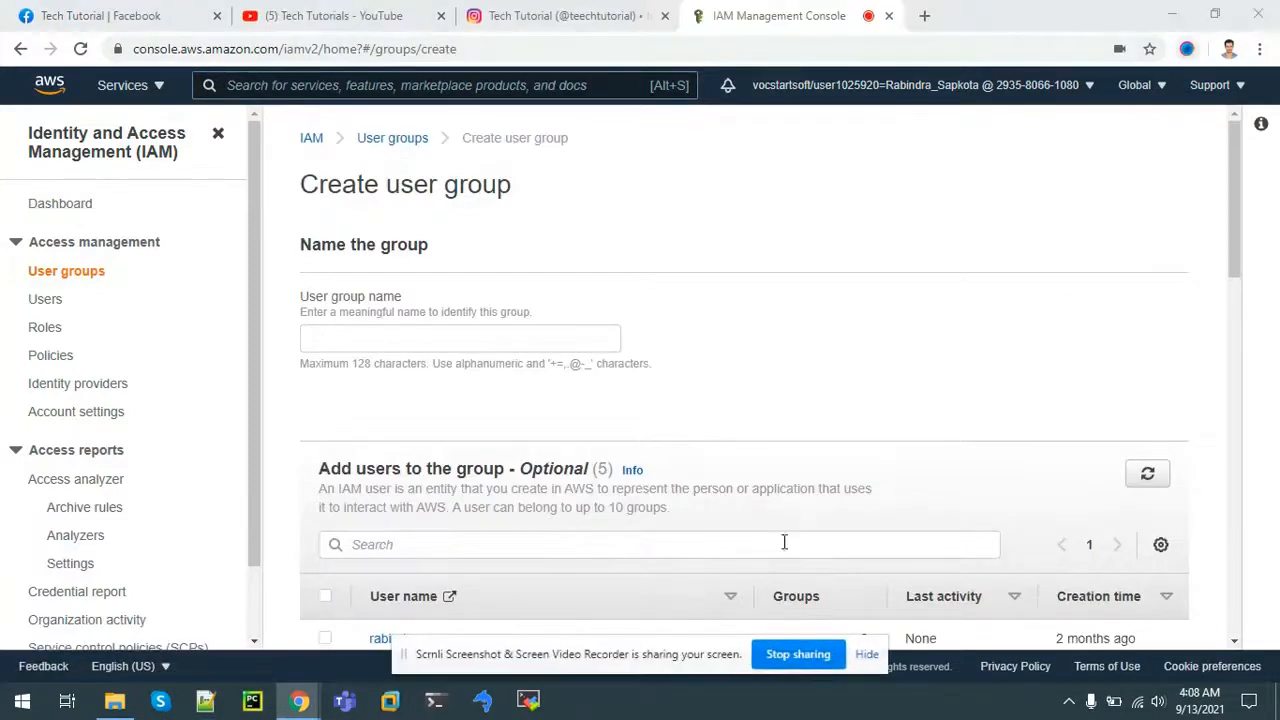
pyautogui.click(363, 330)
pyautogui.write('EC2-Admin')
pyautogui.moveTo(1231, 219); pyautogui.dragTo(1243, 303)
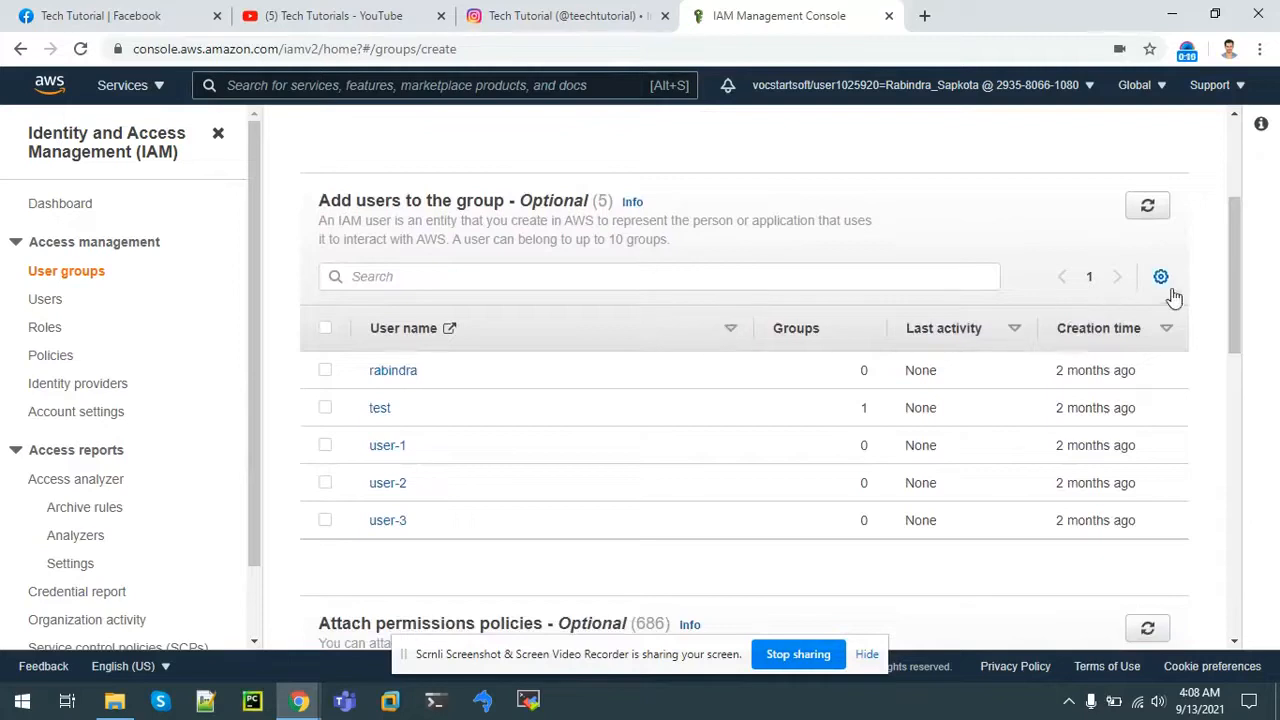
pyautogui.moveTo(1234, 286); pyautogui.dragTo(1251, 394)
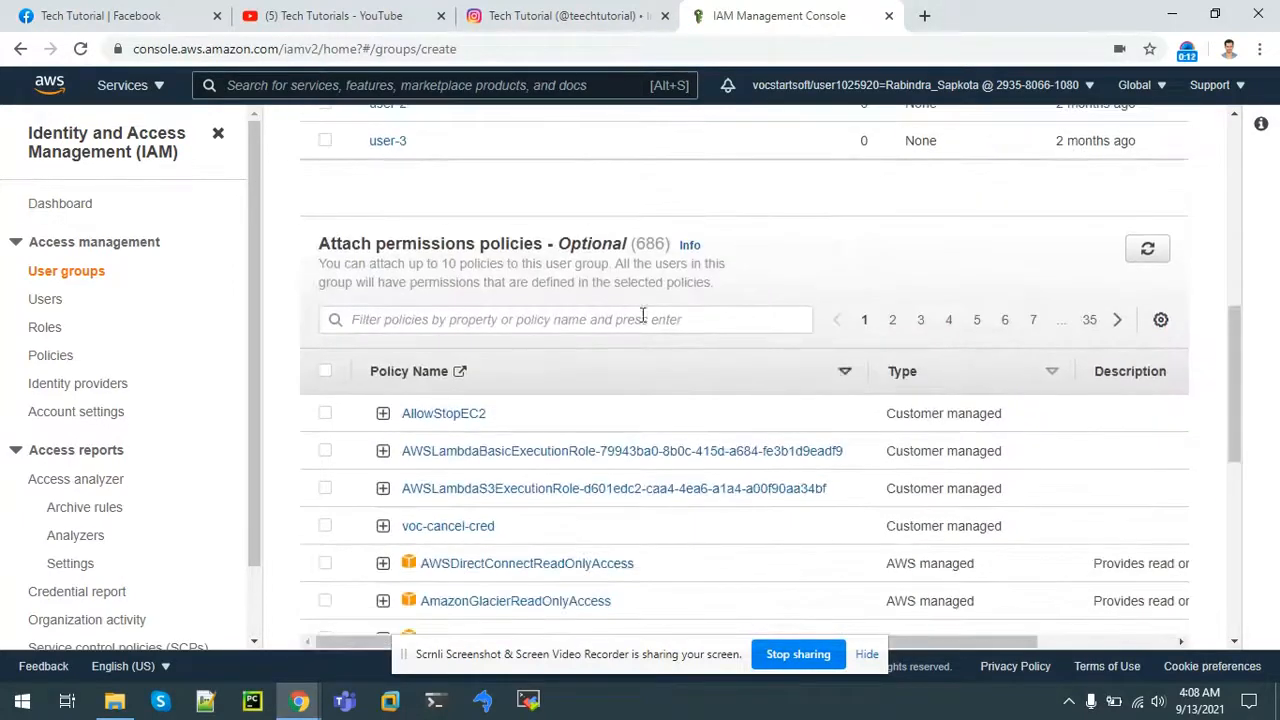
pyautogui.click(867, 655)
pyautogui.moveTo(1235, 419); pyautogui.dragTo(1243, 600)
pyautogui.click(1150, 626)
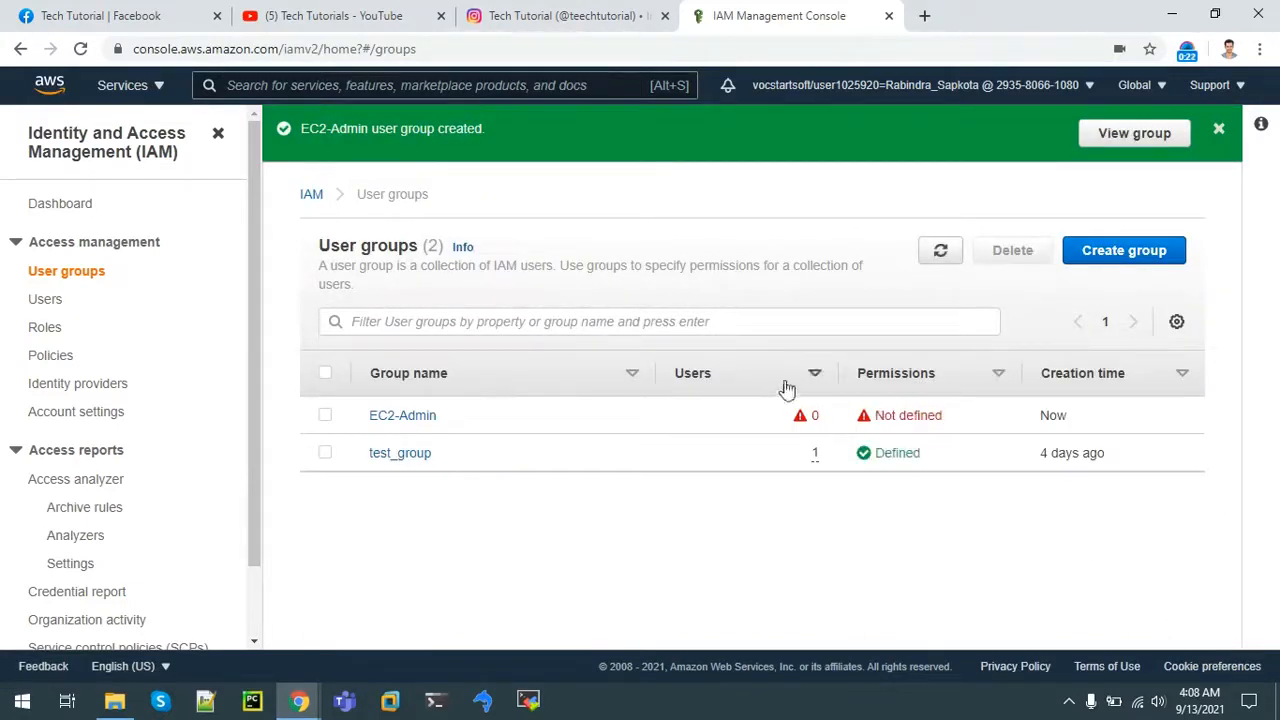
# Step: From the EC2-Admin group's Permissions tab, start a new inline policy via Add permissions
pyautogui.click(392, 418)
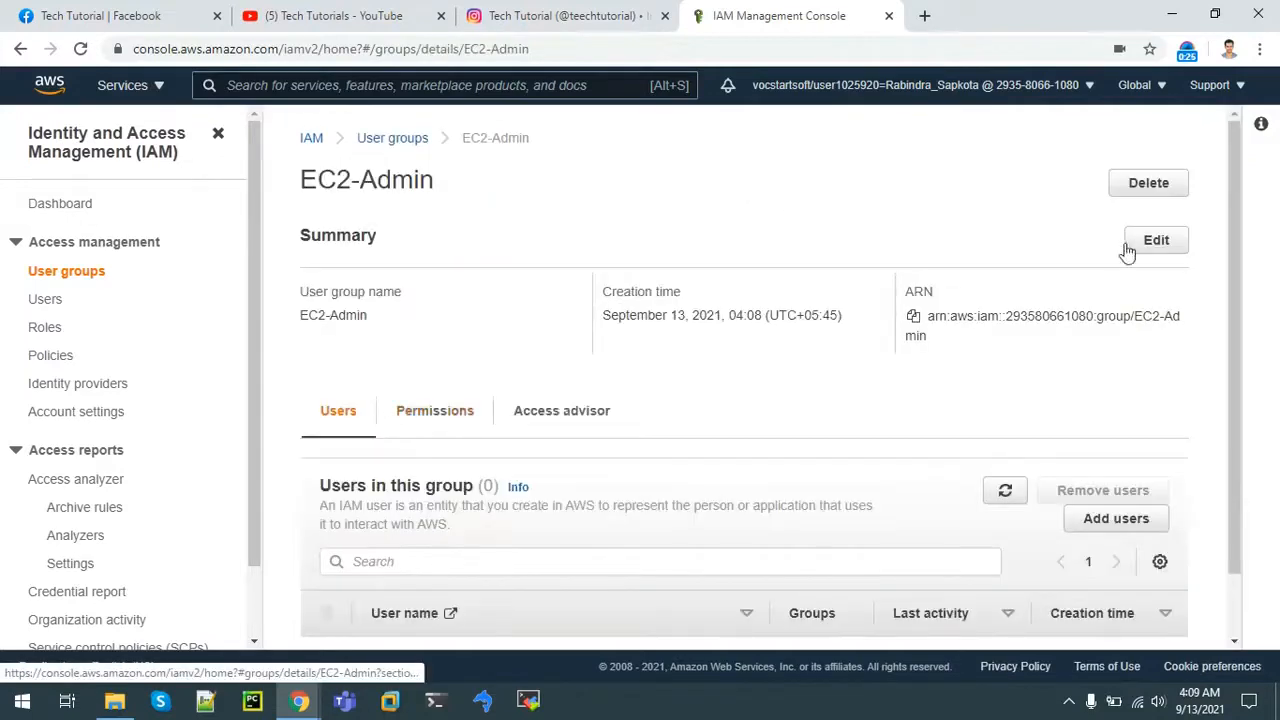
pyautogui.moveTo(1238, 225); pyautogui.dragTo(1246, 297)
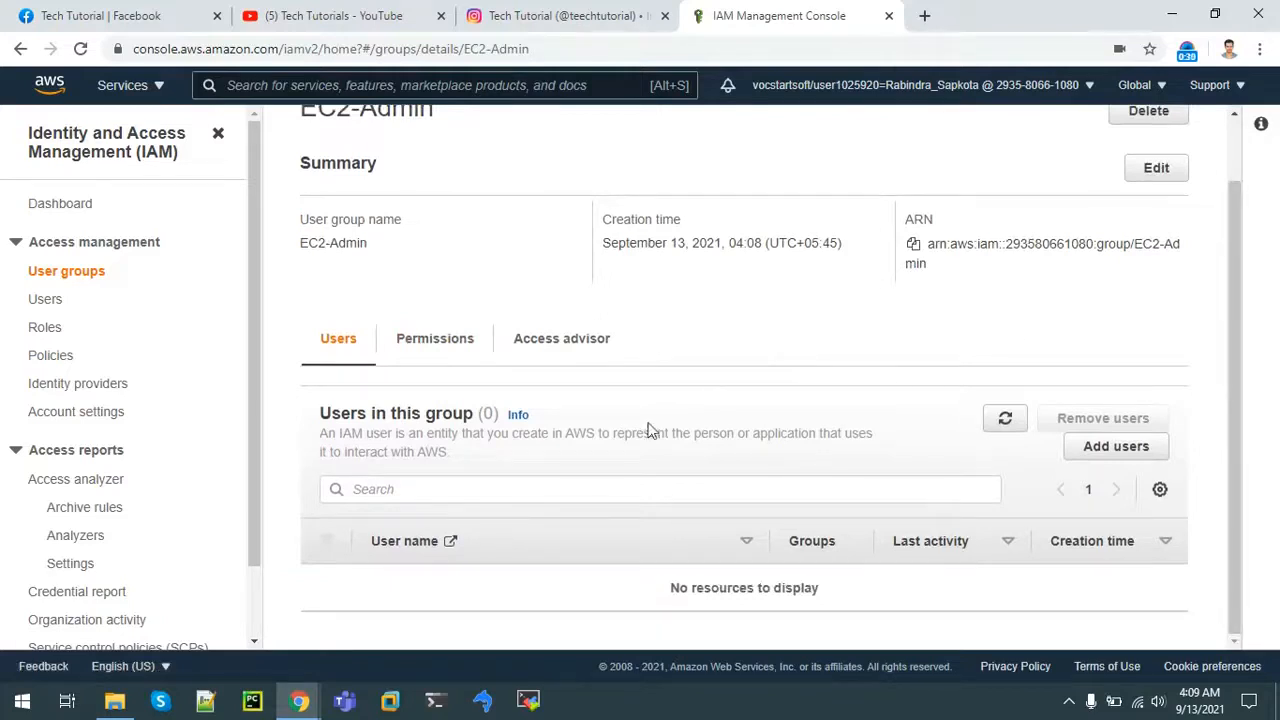
pyautogui.click(404, 340)
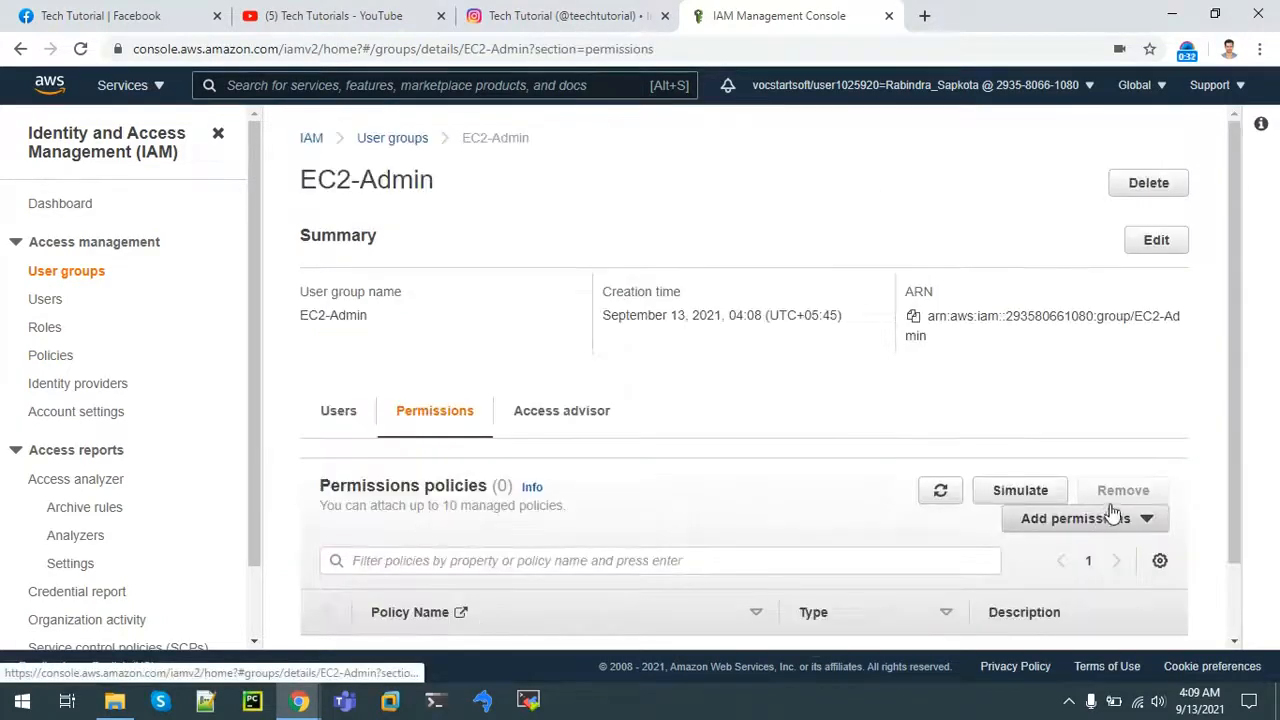
pyautogui.click(1047, 520)
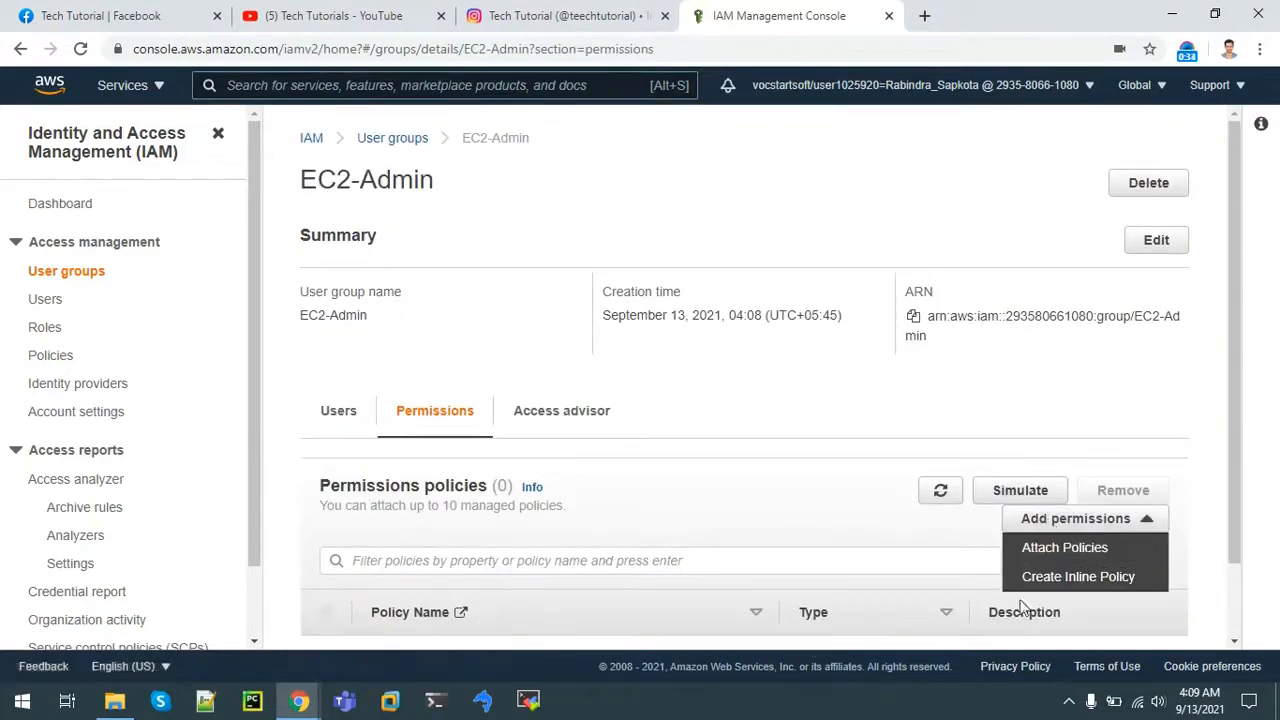
pyautogui.click(1077, 580)
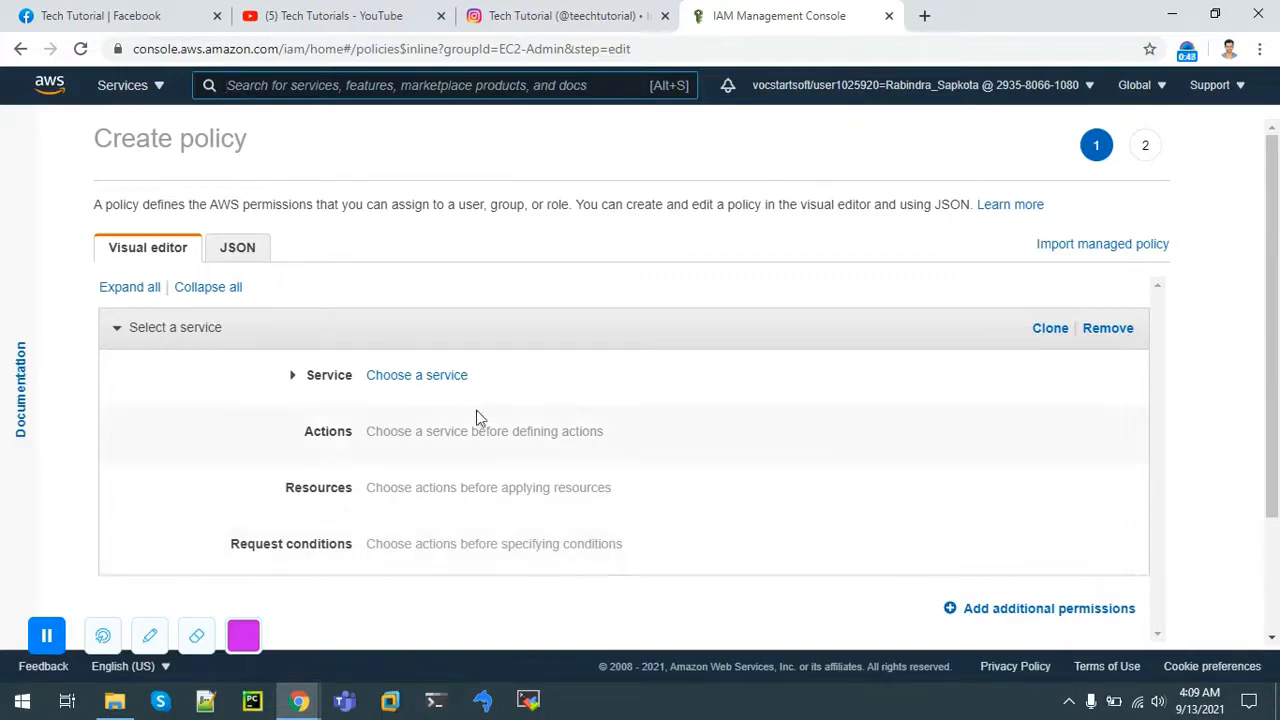
# Step: Choose EC2 as the policy service and add the manual action ec2:describe*
pyautogui.click(416, 378)
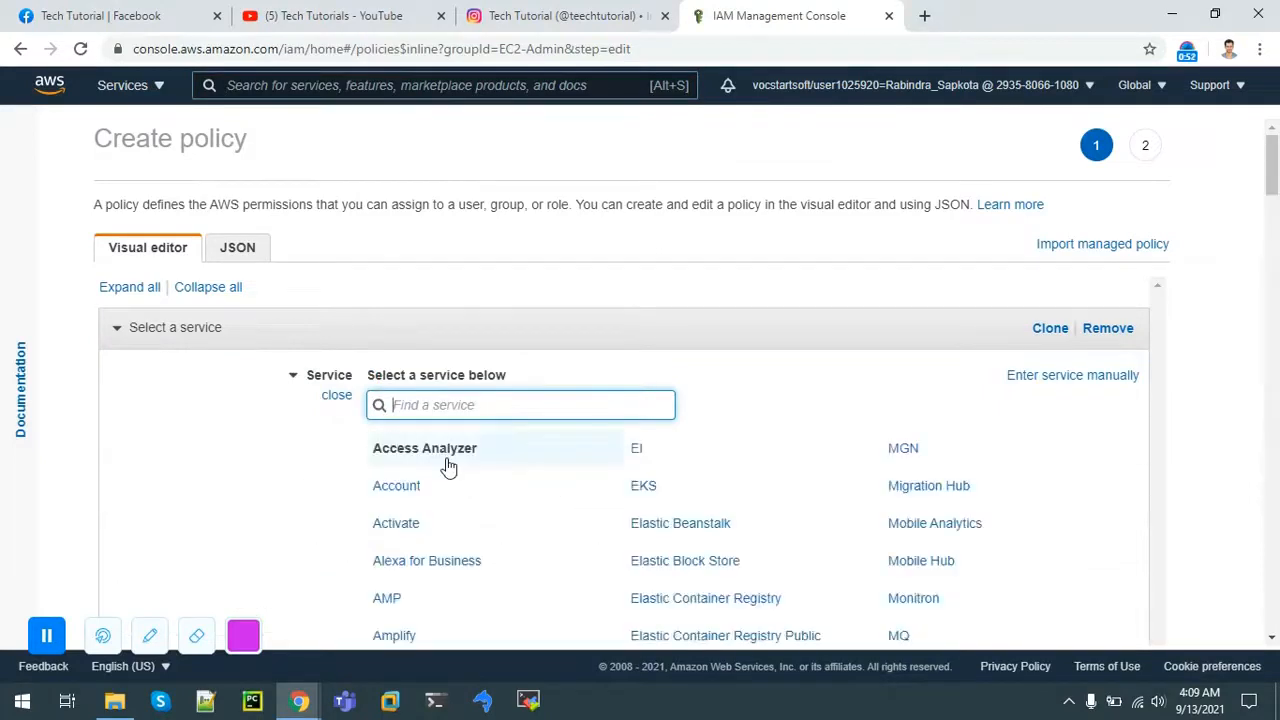
pyautogui.write('ec2')
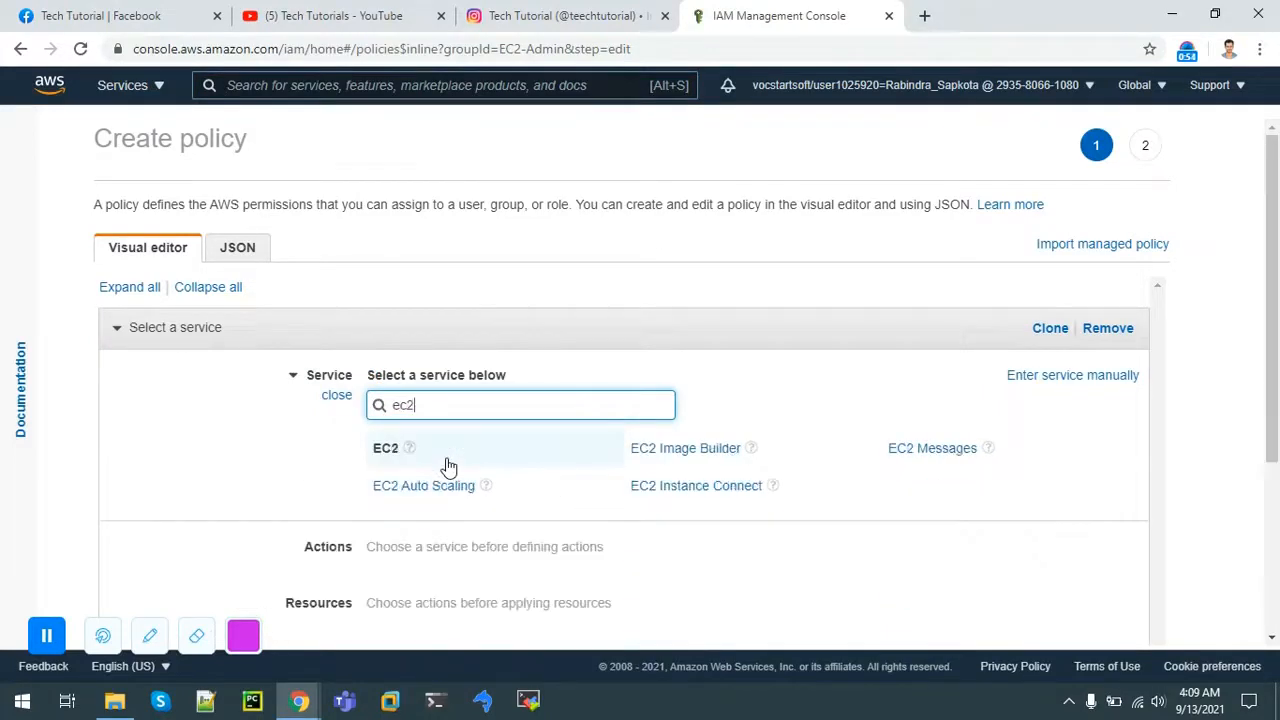
pyautogui.click(386, 452)
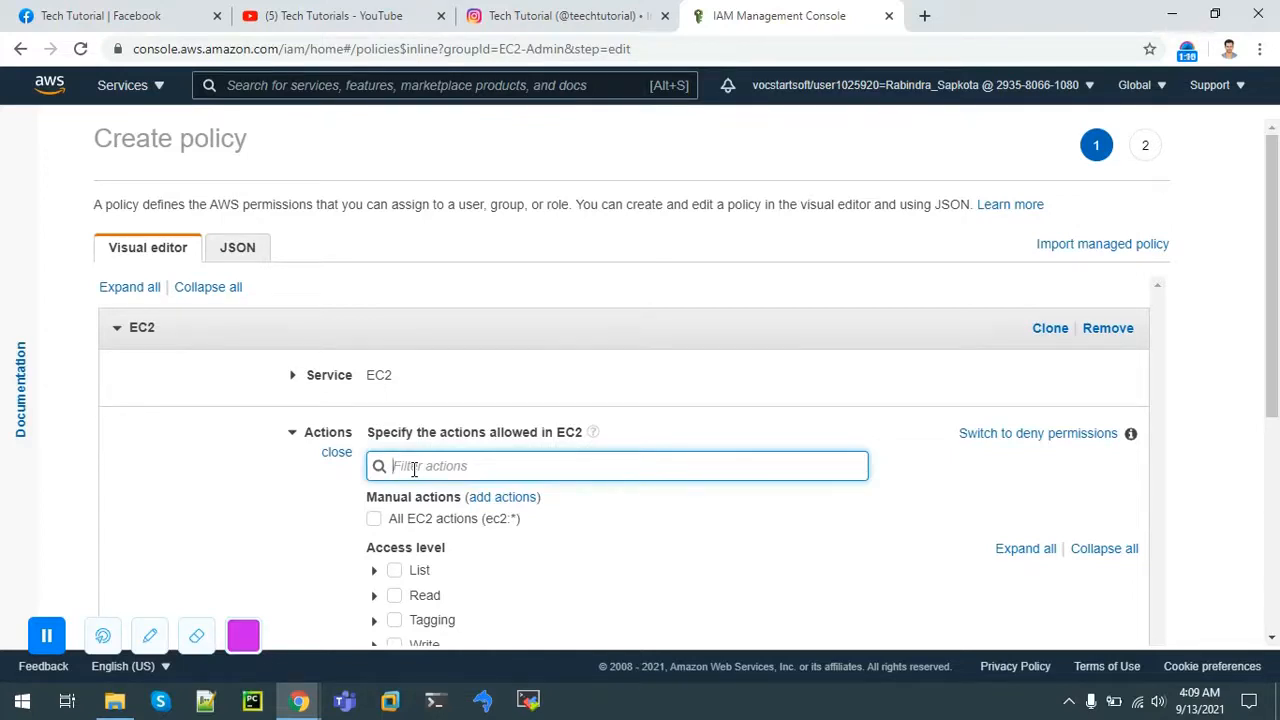
pyautogui.click(517, 497)
pyautogui.write('describe*')
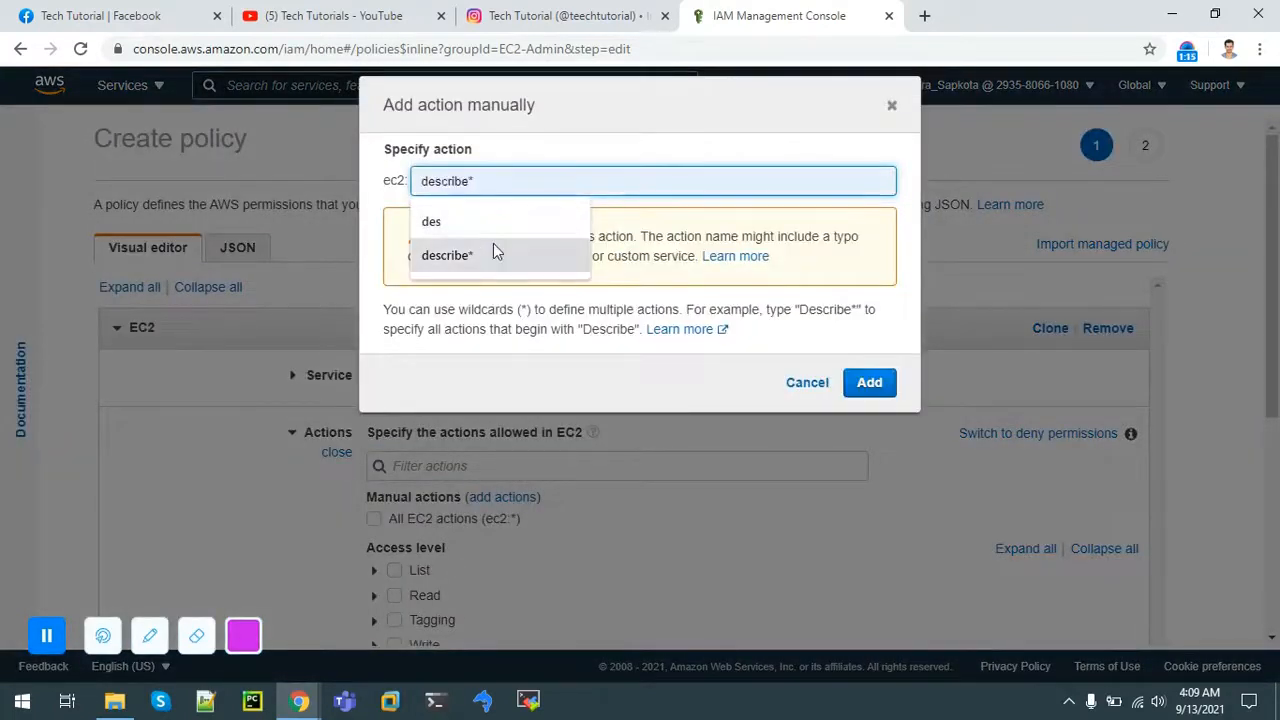
pyautogui.click(493, 250)
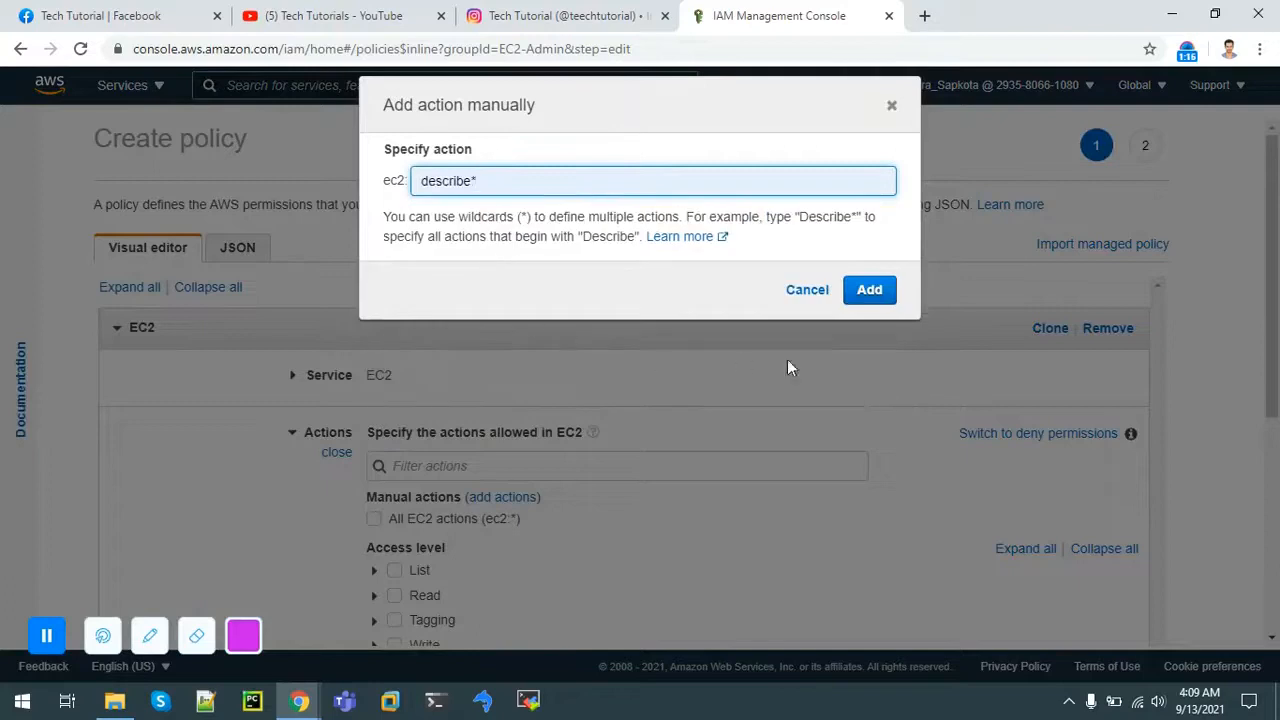
pyautogui.click(869, 292)
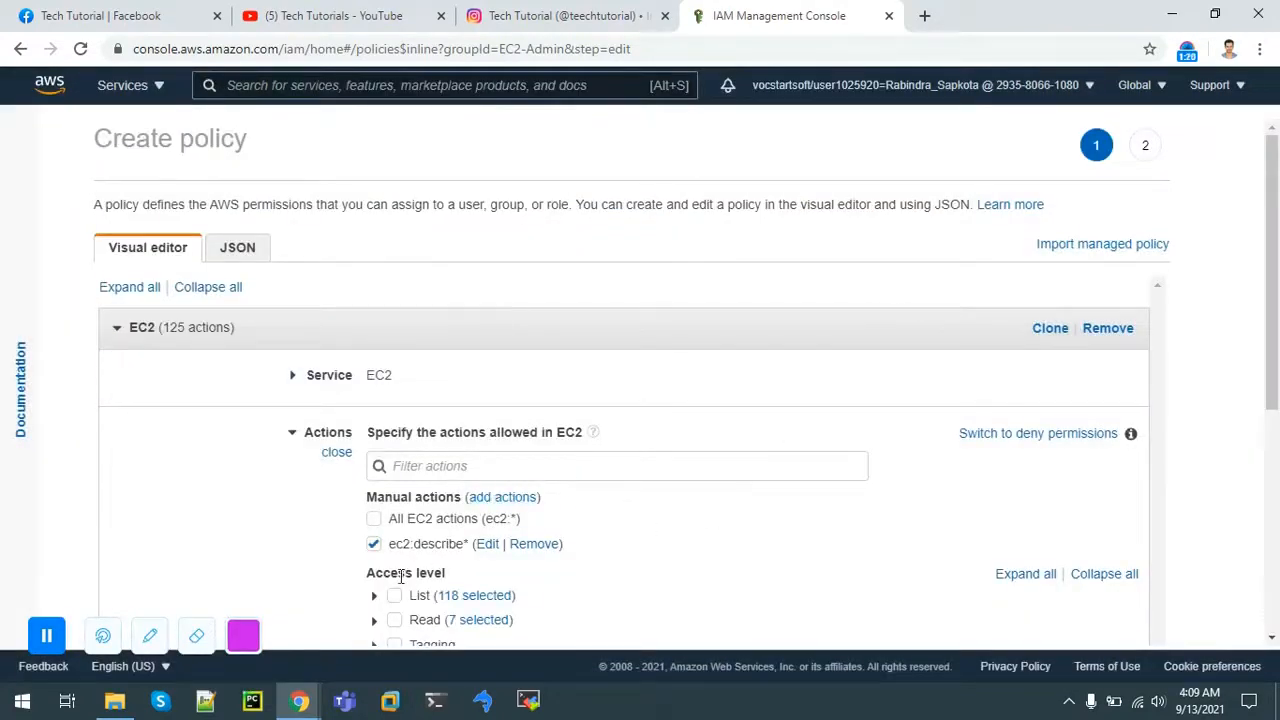
# Step: Also allow the StartInstances and StopInstances actions, then collapse the Actions section
pyautogui.click(434, 475)
pyautogui.write('star')
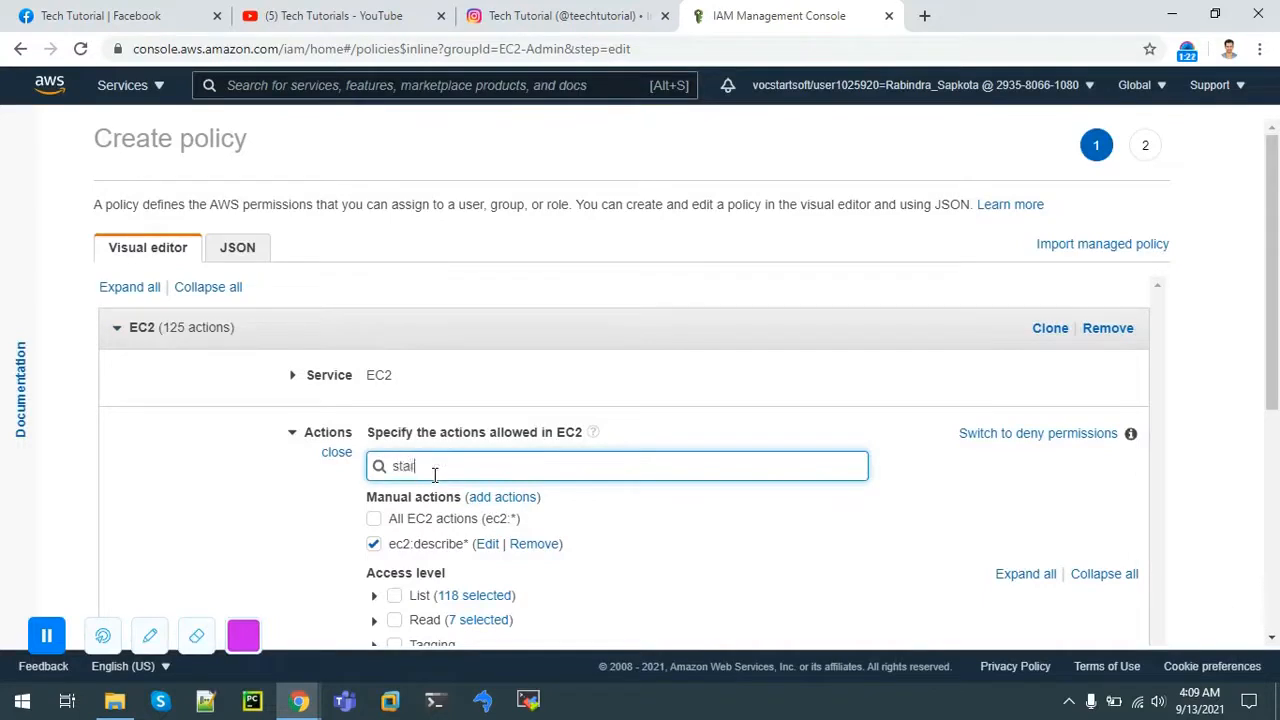
pyautogui.write('t')
pyautogui.click(394, 541)
pyautogui.doubleClick(460, 455)
pyautogui.press('BackSpace')
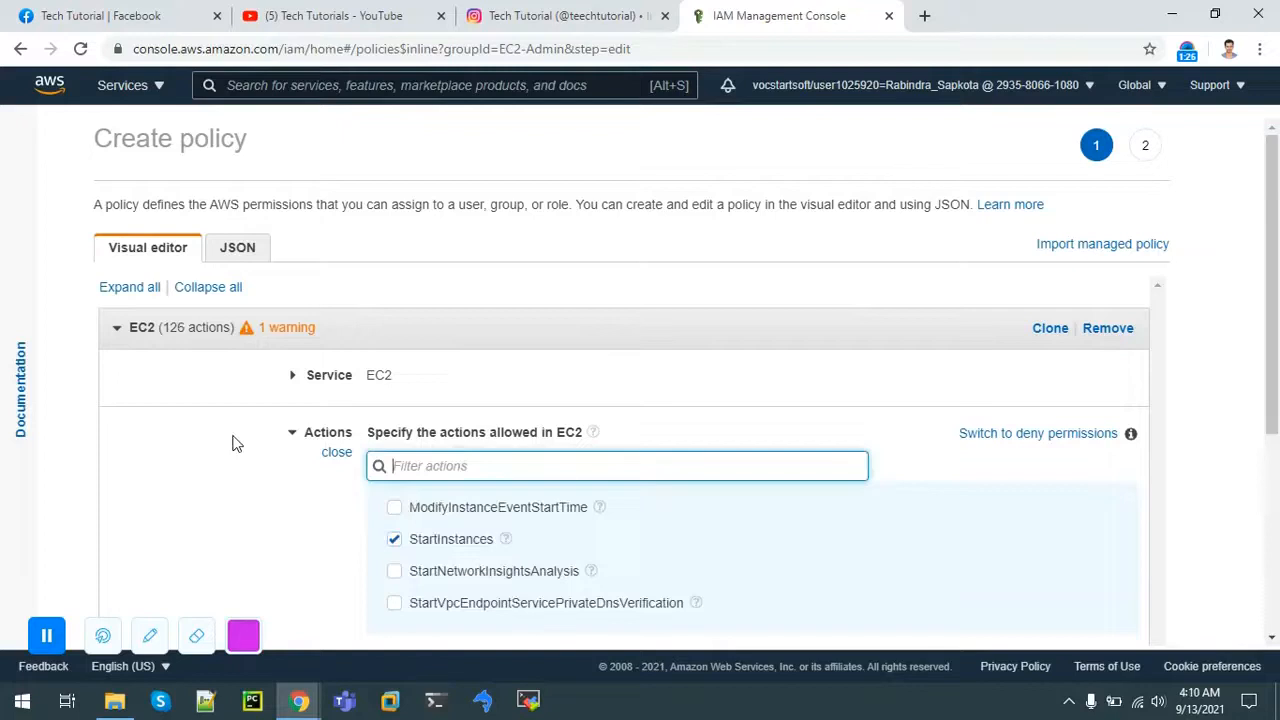
pyautogui.write('stop')
pyautogui.click(396, 510)
pyautogui.click(336, 452)
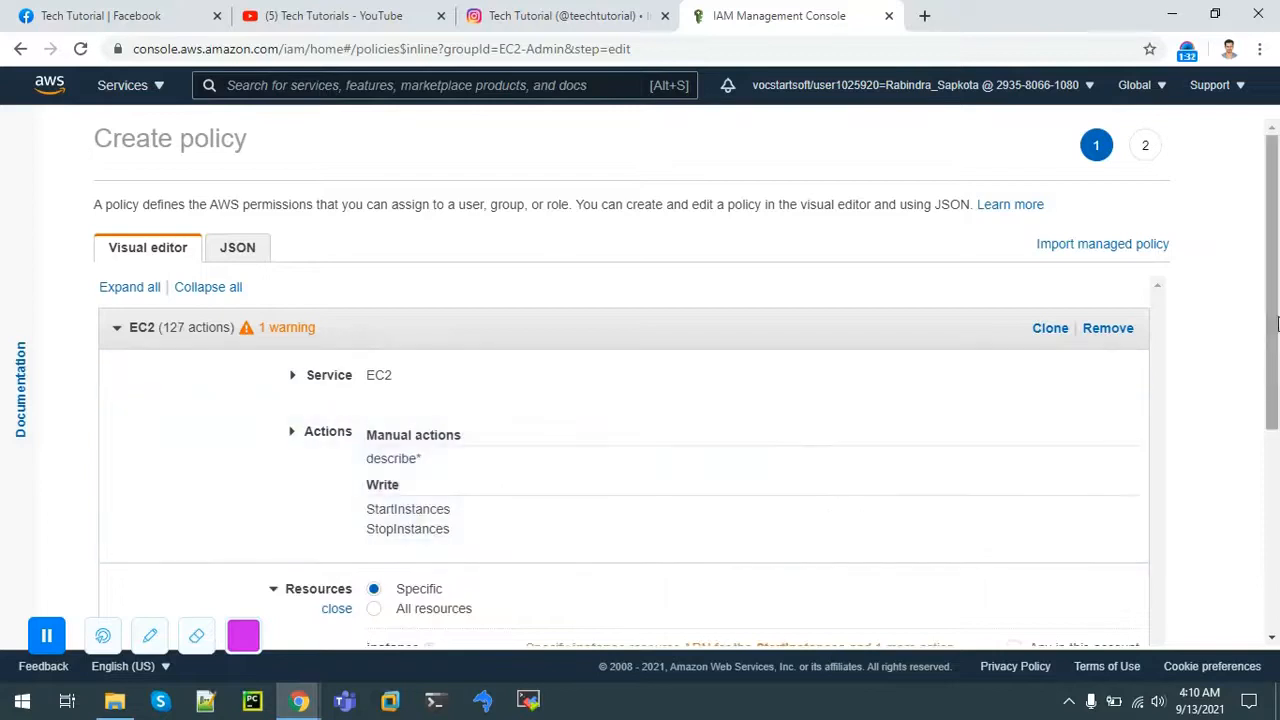
# Step: Set the EC2 policy's resources to All resources and continue to Review policy
pyautogui.moveTo(1277, 322); pyautogui.dragTo(1277, 478)
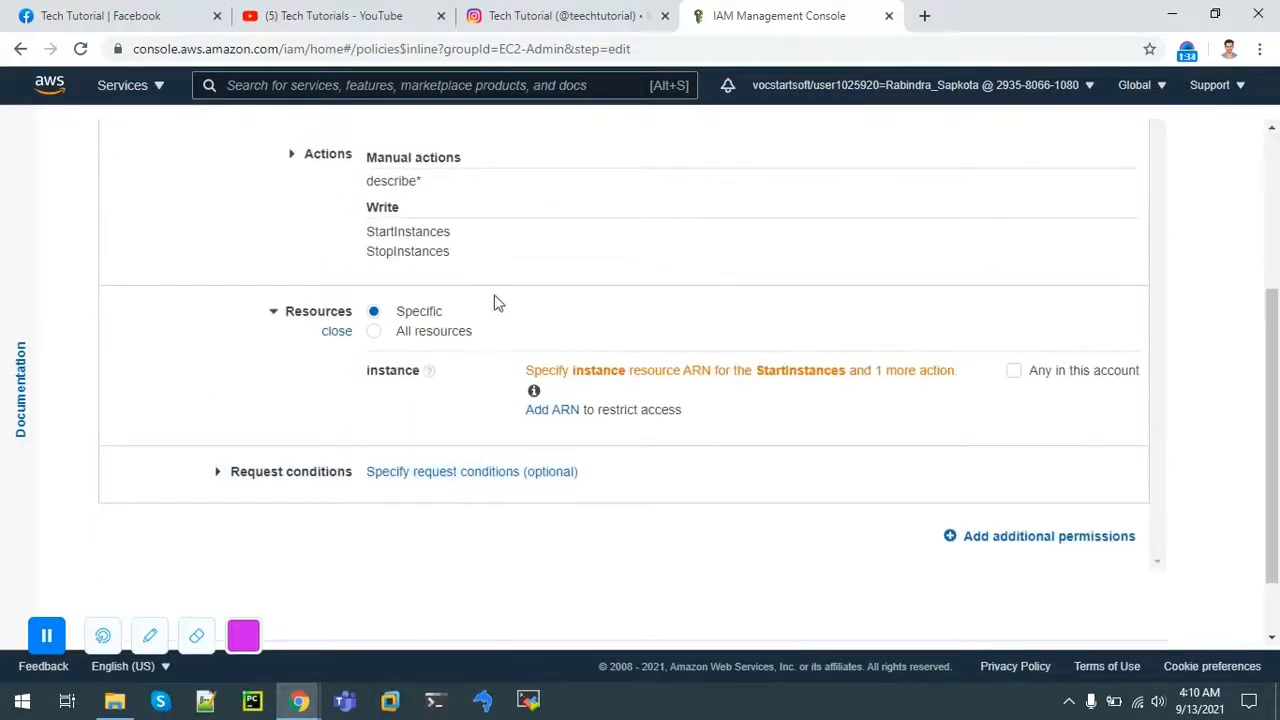
pyautogui.click(374, 336)
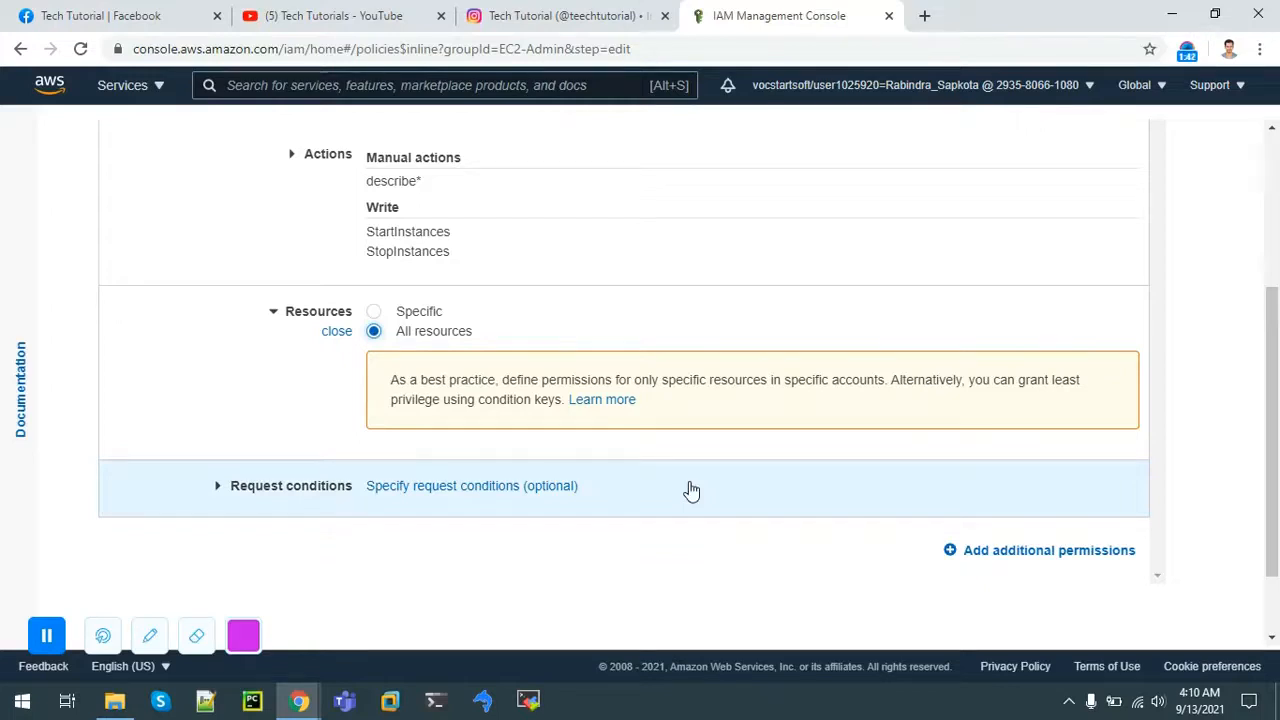
pyautogui.click(375, 313)
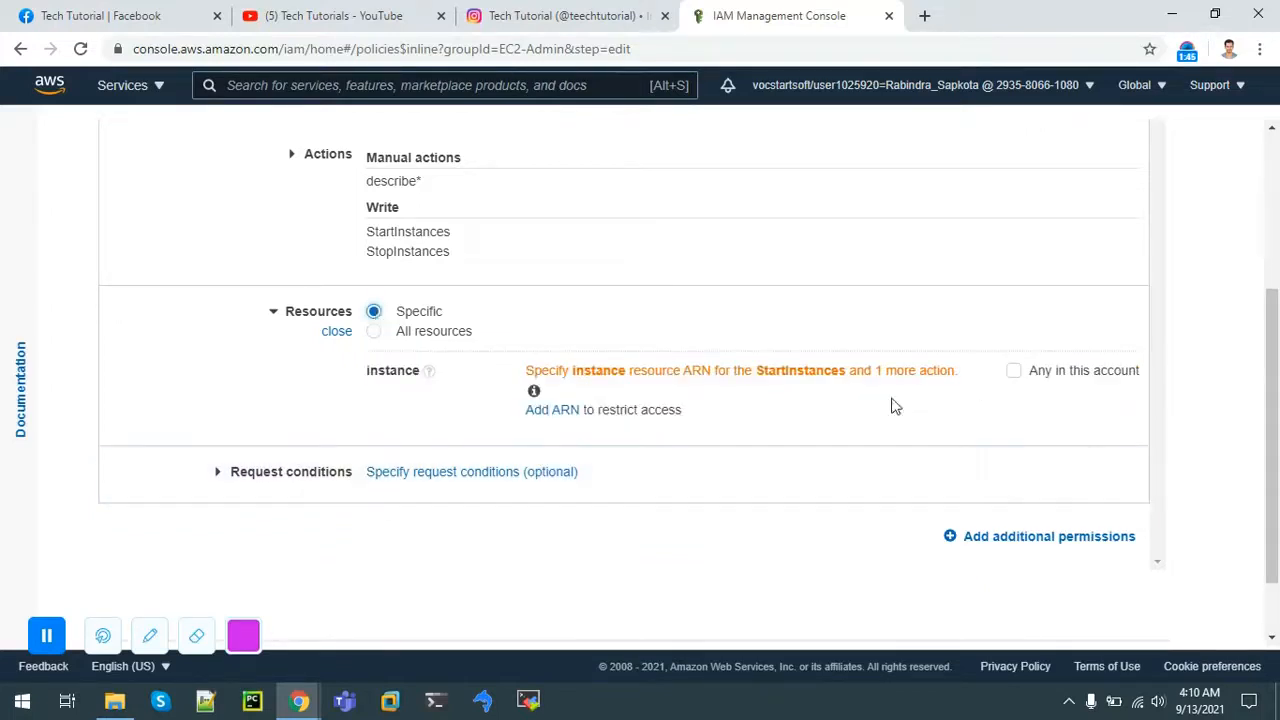
pyautogui.click(374, 332)
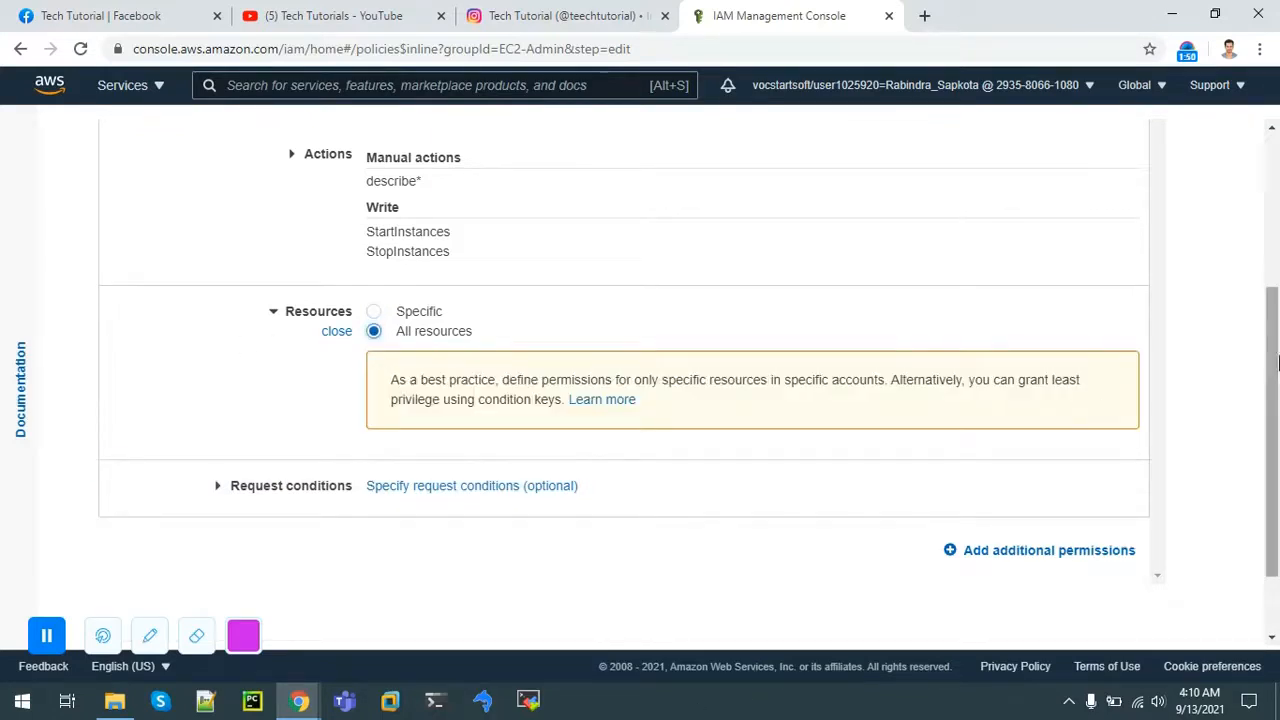
pyautogui.scroll(-1, 1274, 470)
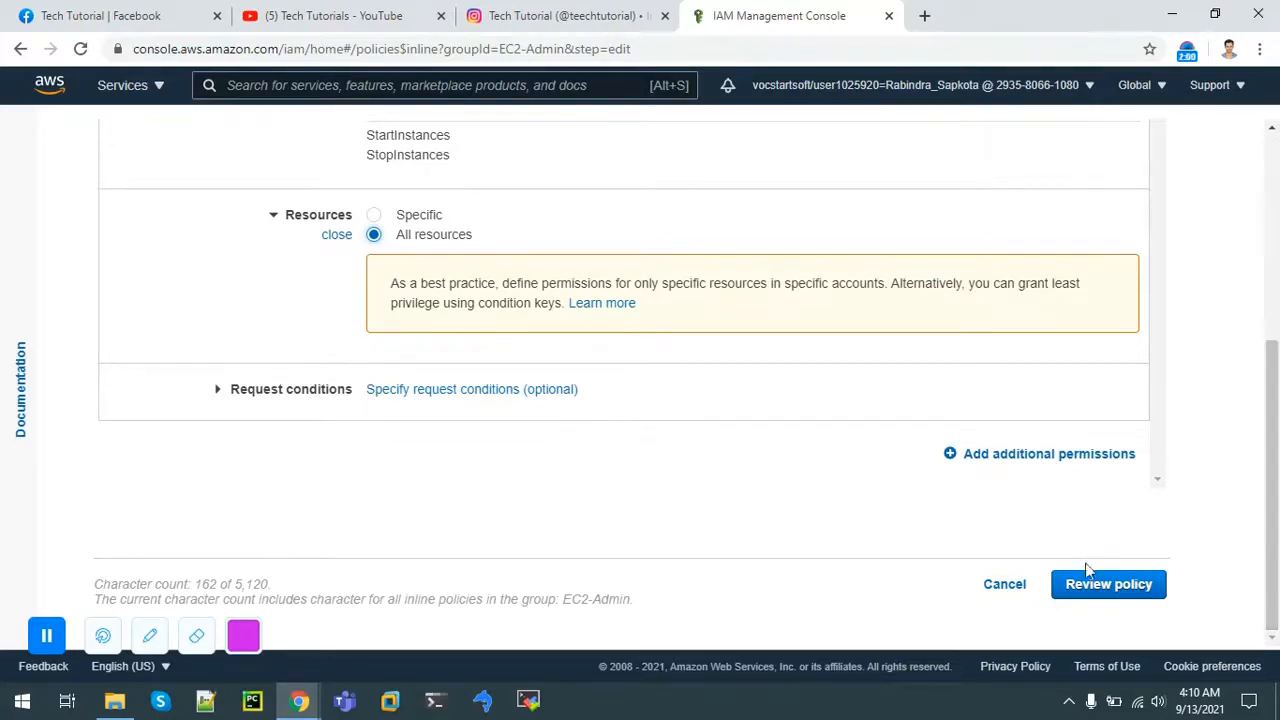
pyautogui.click(1089, 590)
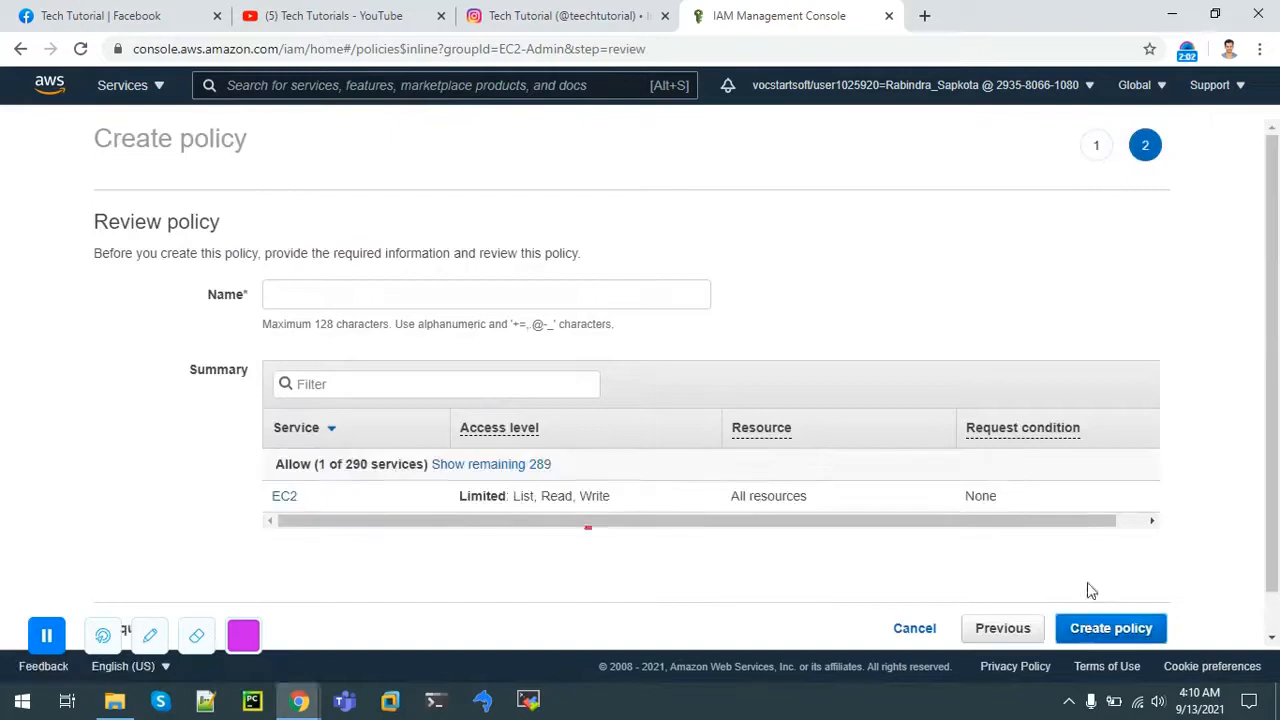
# Step: Name the inline policy EC2-Admin and create it on the group
pyautogui.click(364, 295)
pyautogui.write('EC2-Admin')
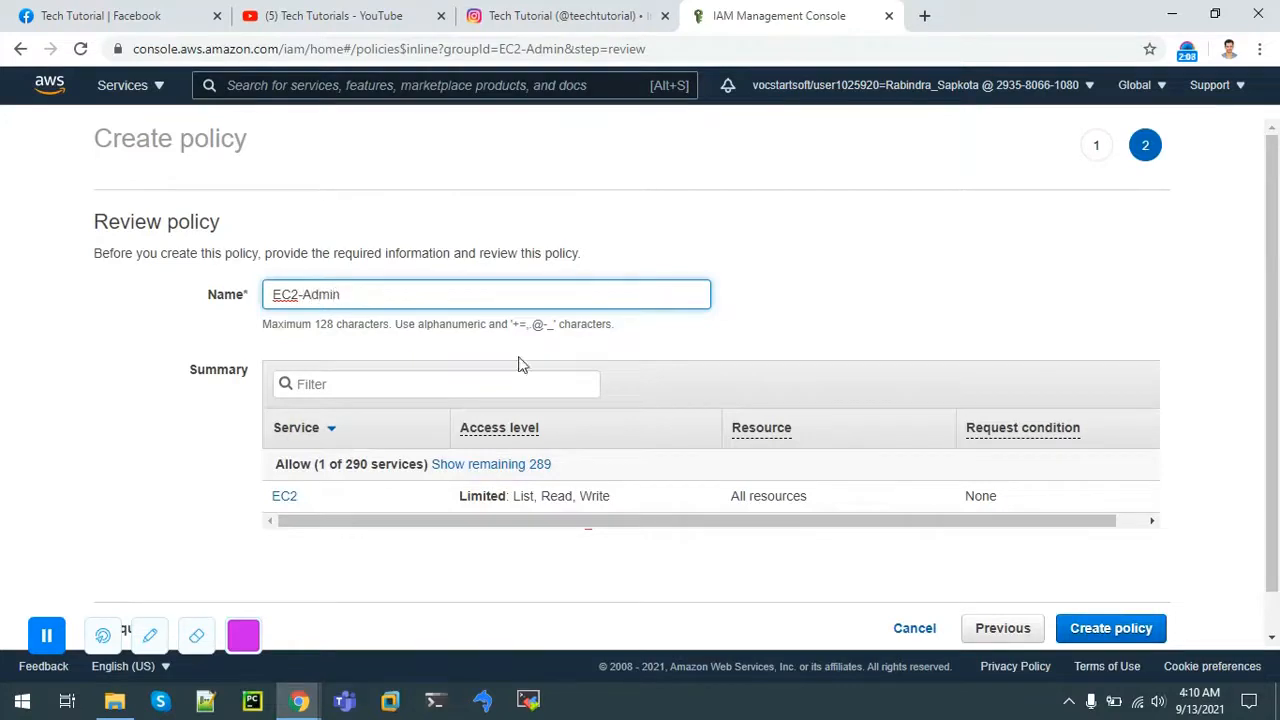
pyautogui.click(1088, 632)
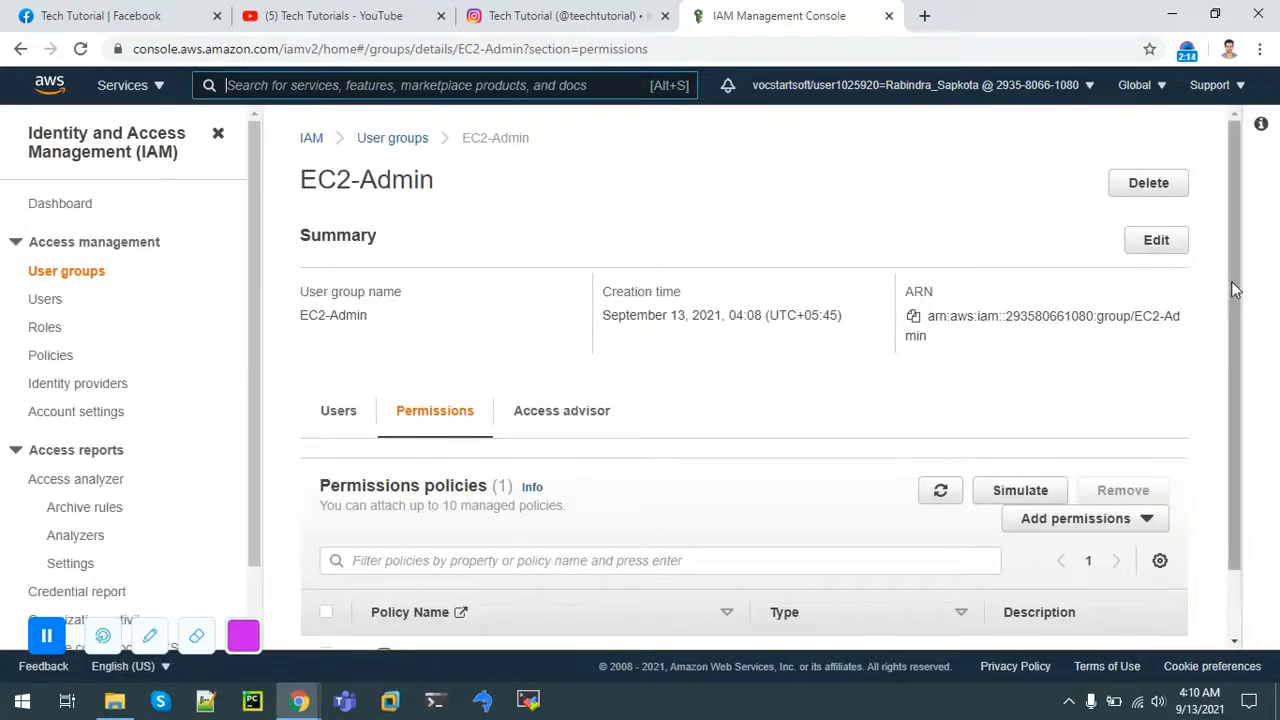
pyautogui.moveTo(1231, 286); pyautogui.dragTo(1233, 483)
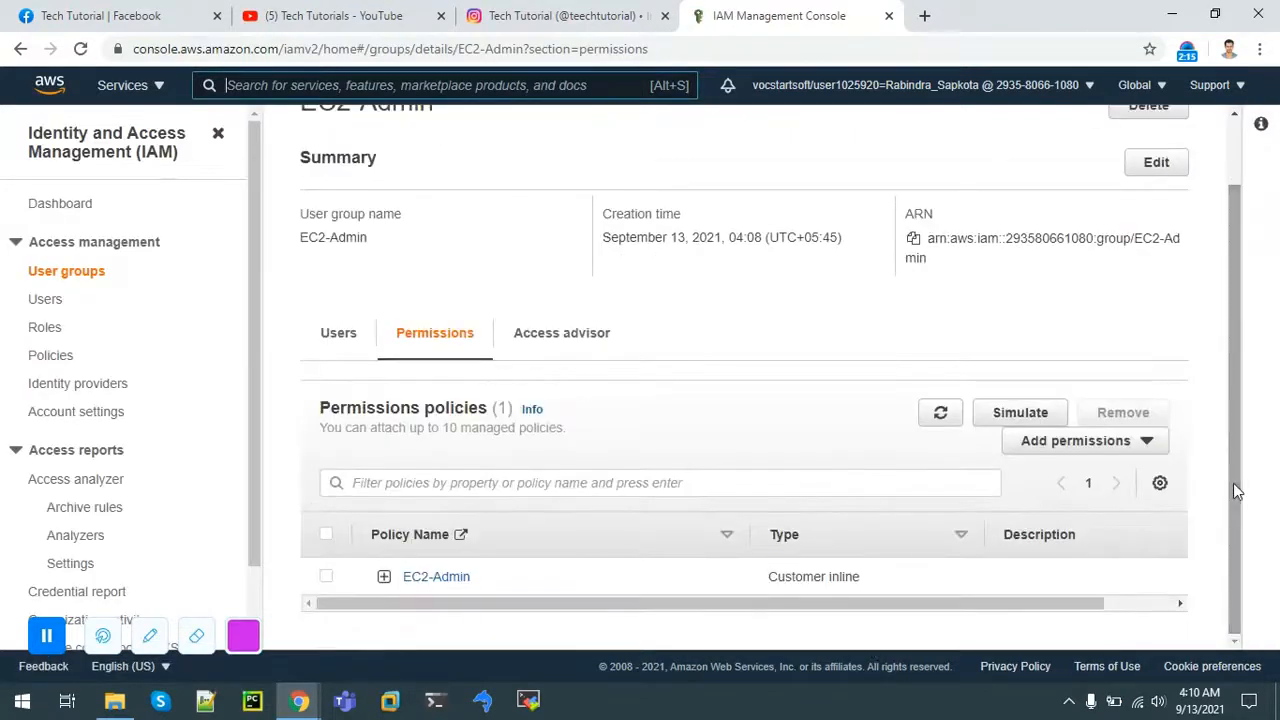
# Step: Open the EC2-Admin inline policy for editing and switch to its JSON view
pyautogui.click(437, 585)
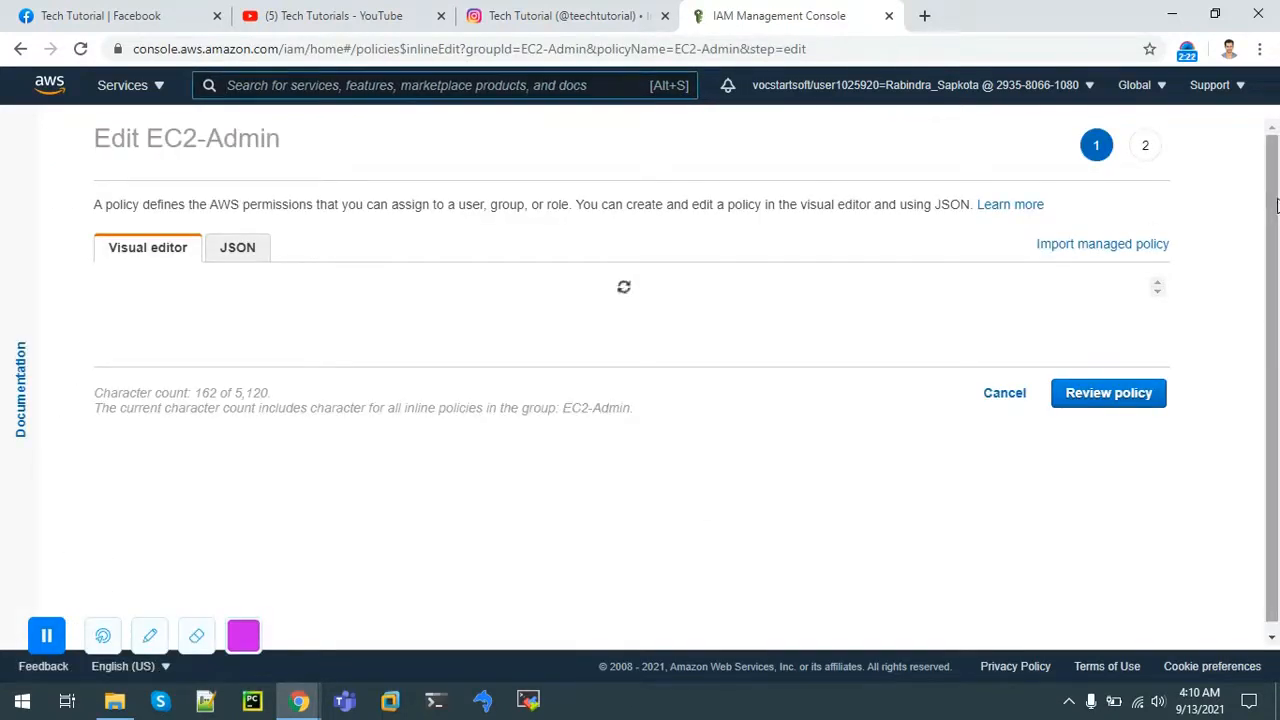
pyautogui.moveTo(1277, 213); pyautogui.dragTo(1277, 235)
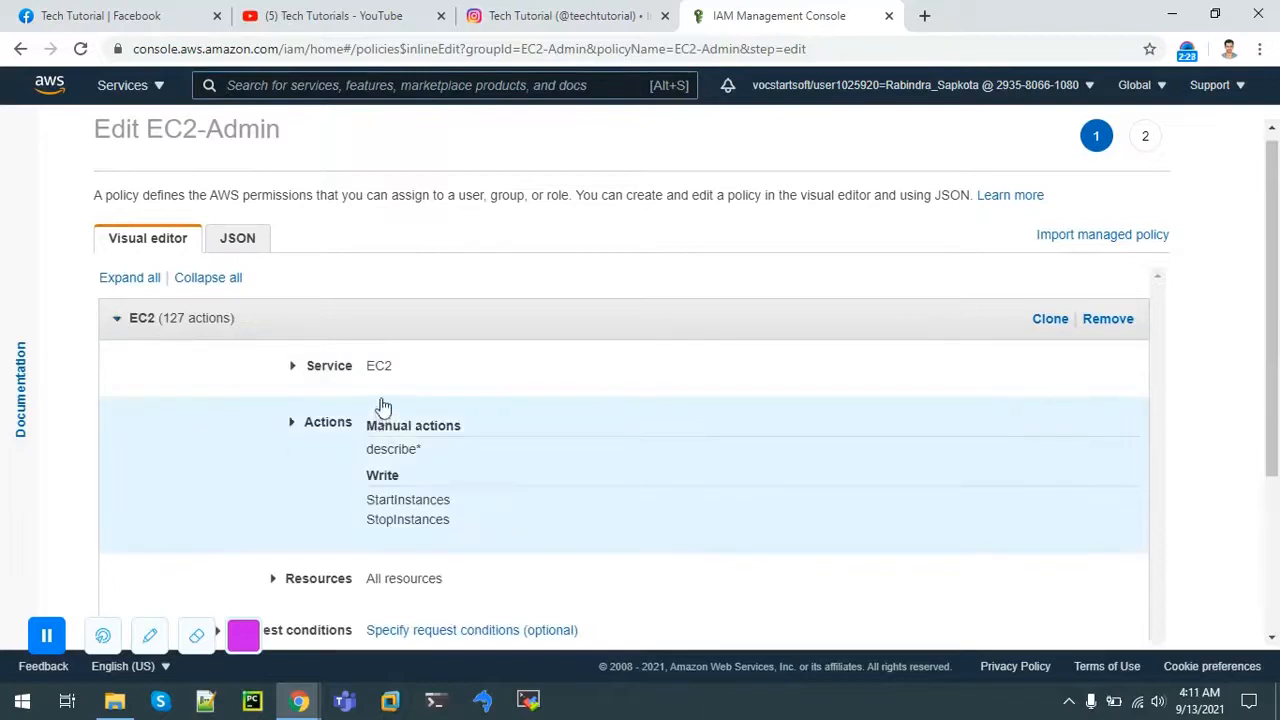
pyautogui.scroll(-3, 1276, 262)
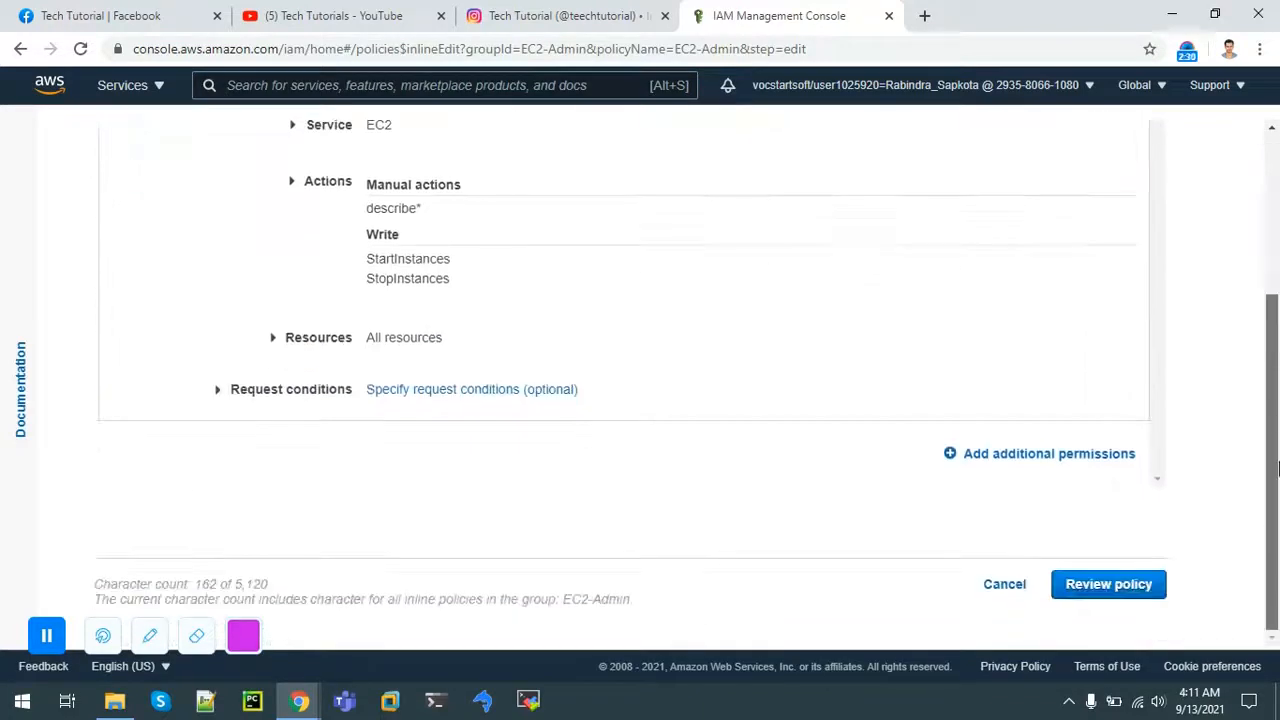
pyautogui.scroll(3, 297, 277)
pyautogui.click(233, 228)
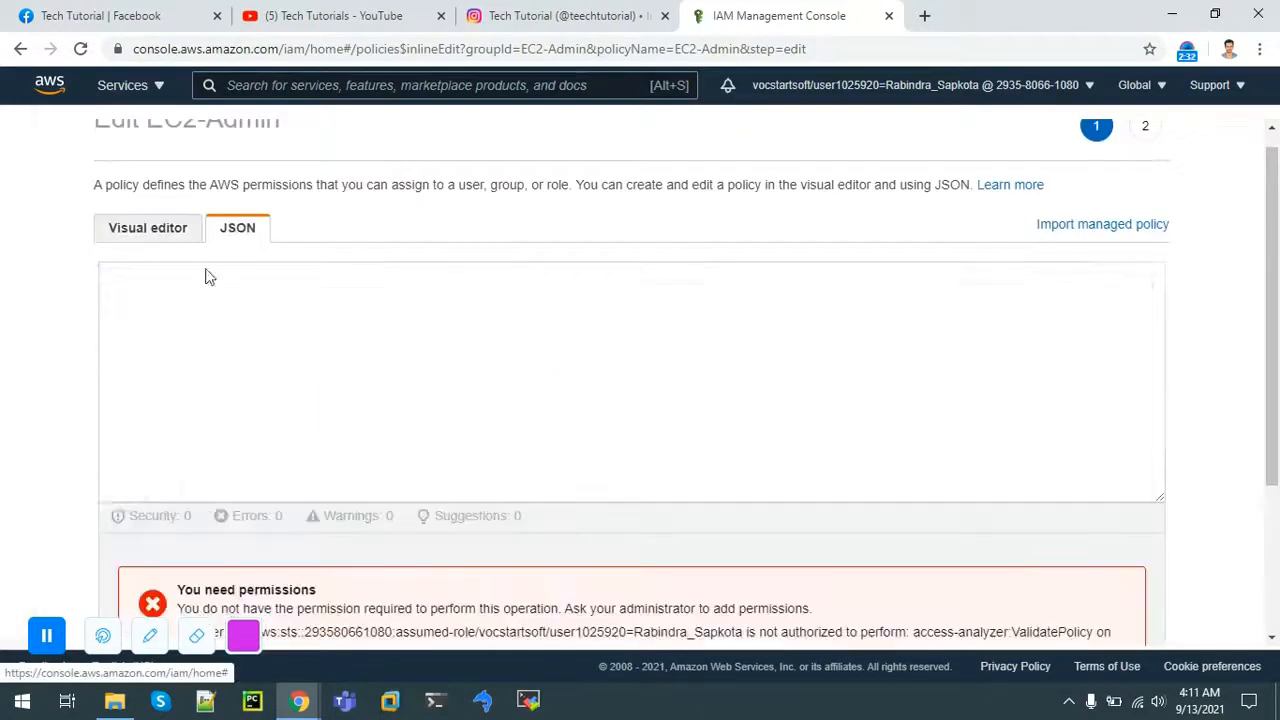
# Step: Highlight the policy's Statement block, Version date and Allow effect in the JSON
pyautogui.click(222, 330)
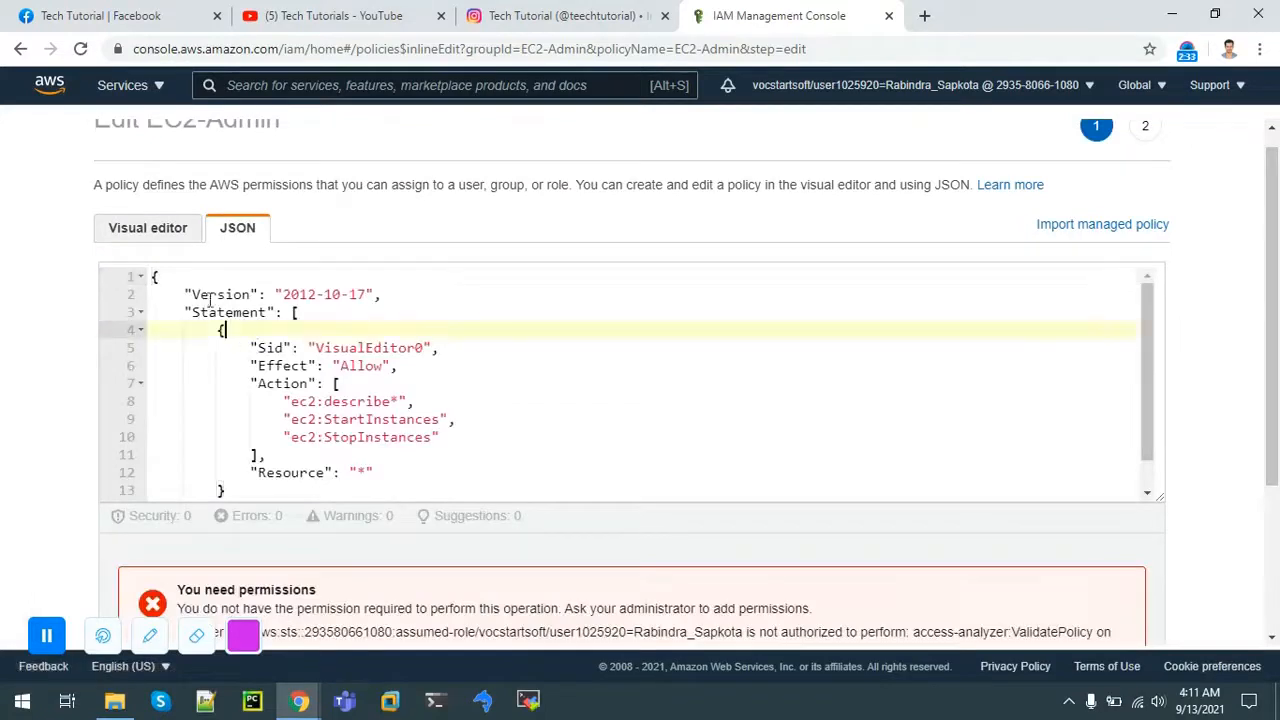
pyautogui.click(327, 294)
pyautogui.moveTo(300, 294); pyautogui.dragTo(364, 294)
pyautogui.click(392, 294)
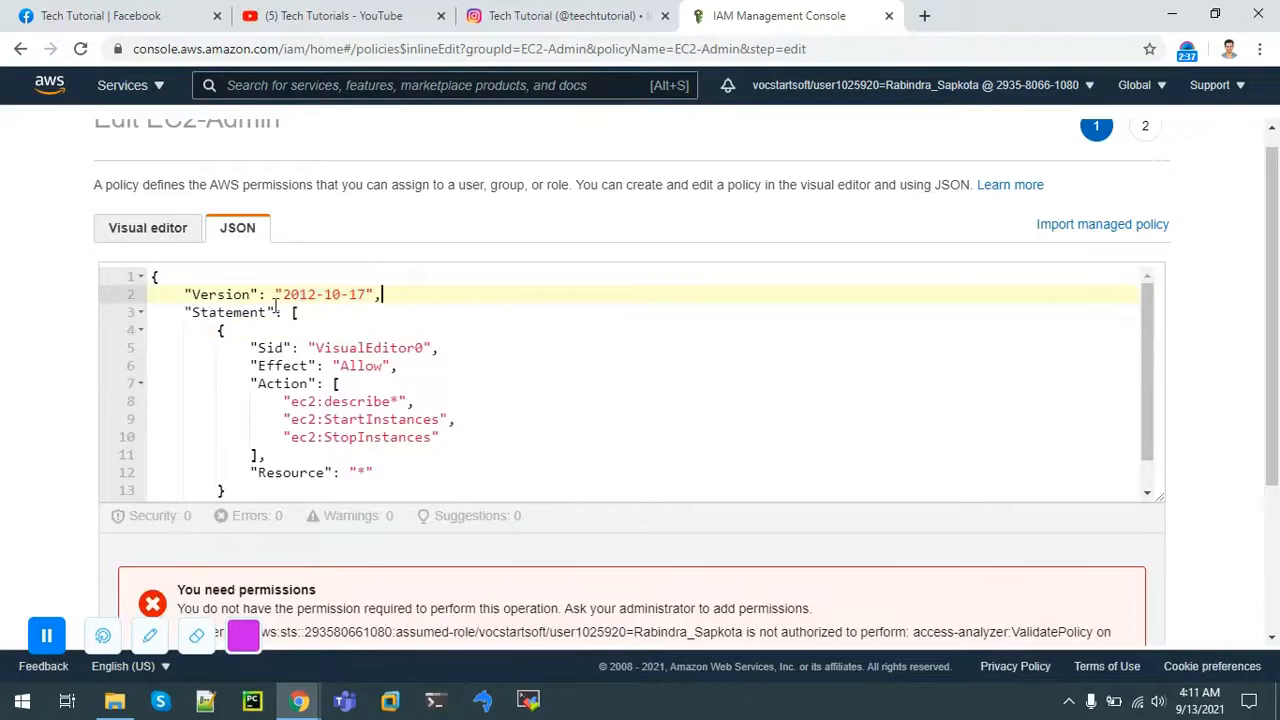
pyautogui.click(285, 366)
pyautogui.doubleClick(285, 366)
pyautogui.doubleClick(342, 366)
# Step: Highlight the describe*, StartInstances and StopInstances actions and the wildcard Resource value
pyautogui.click(448, 420)
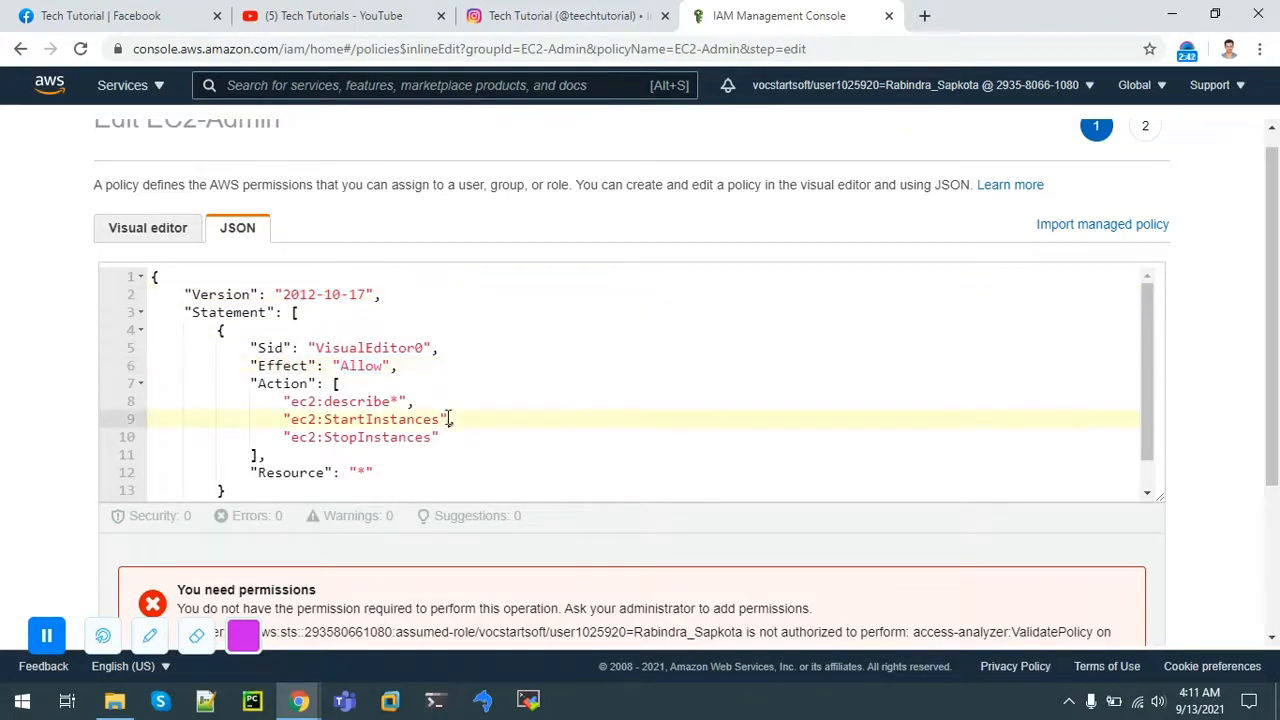
pyautogui.press('Down')
pyautogui.press('Down')
pyautogui.press('Down')
pyautogui.press('Down')
pyautogui.press('Down')
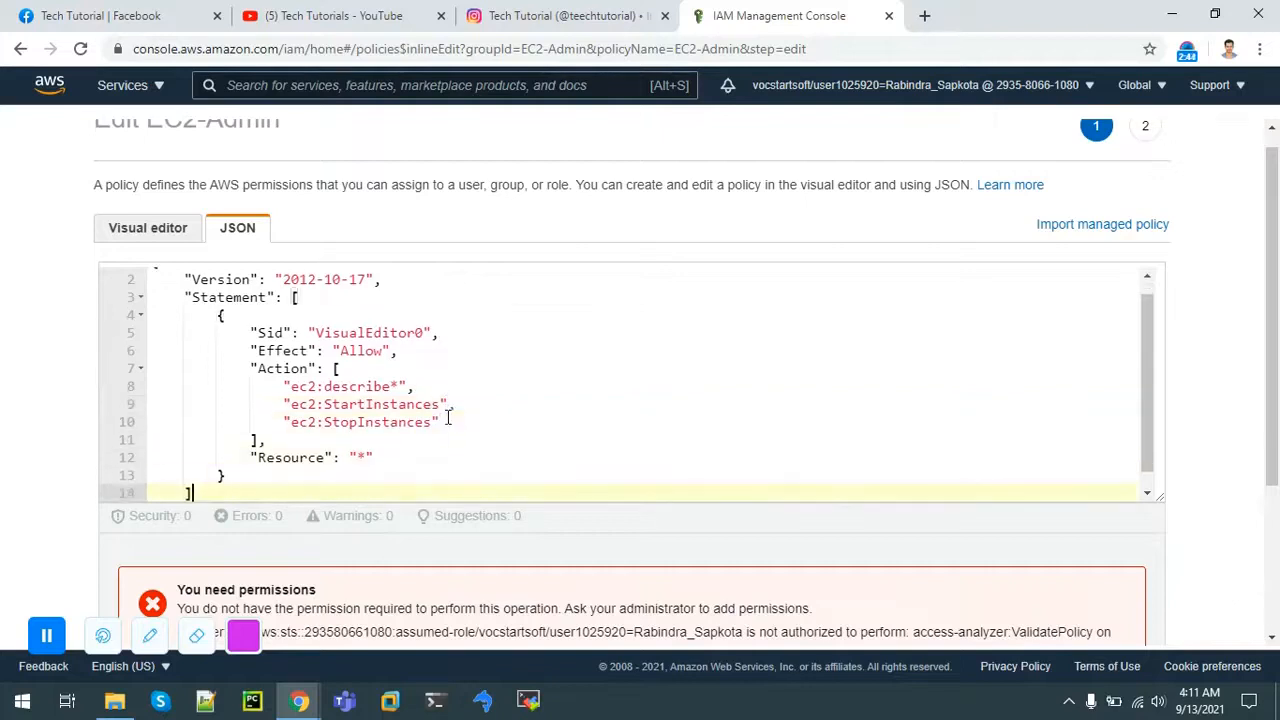
pyautogui.moveTo(290, 387); pyautogui.dragTo(386, 387)
pyautogui.doubleClick(390, 387)
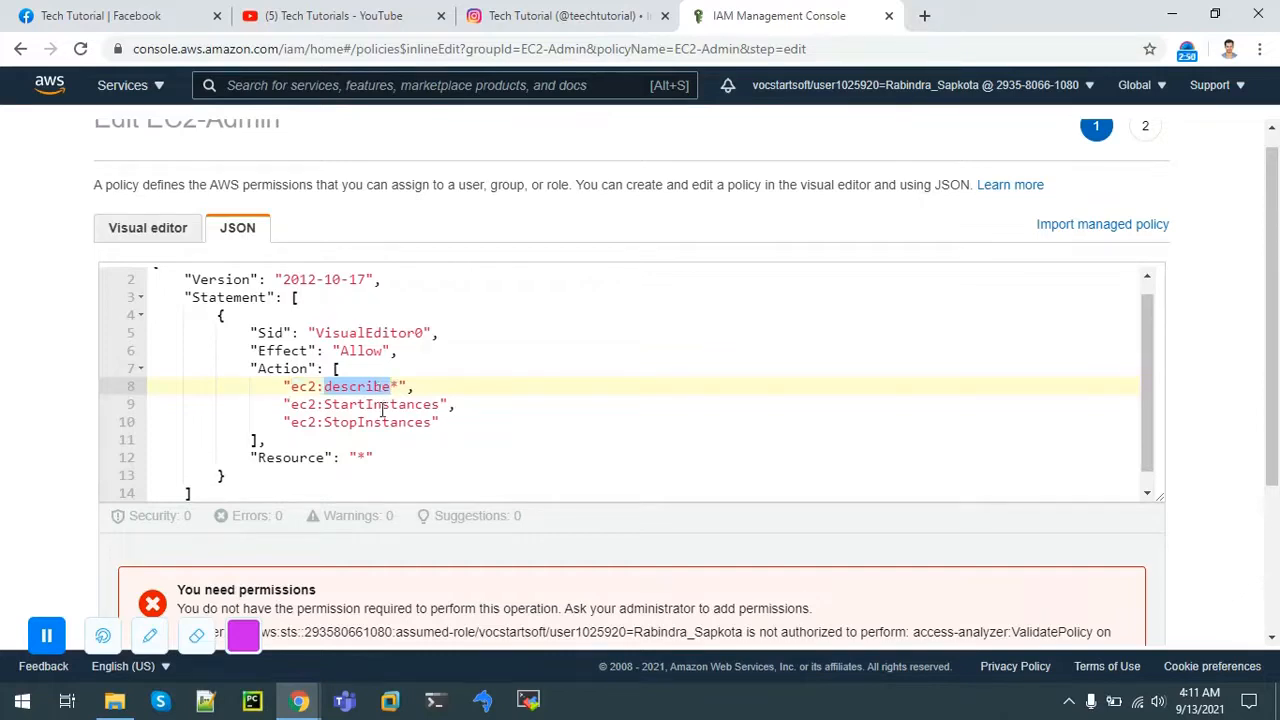
pyautogui.doubleClick(382, 405)
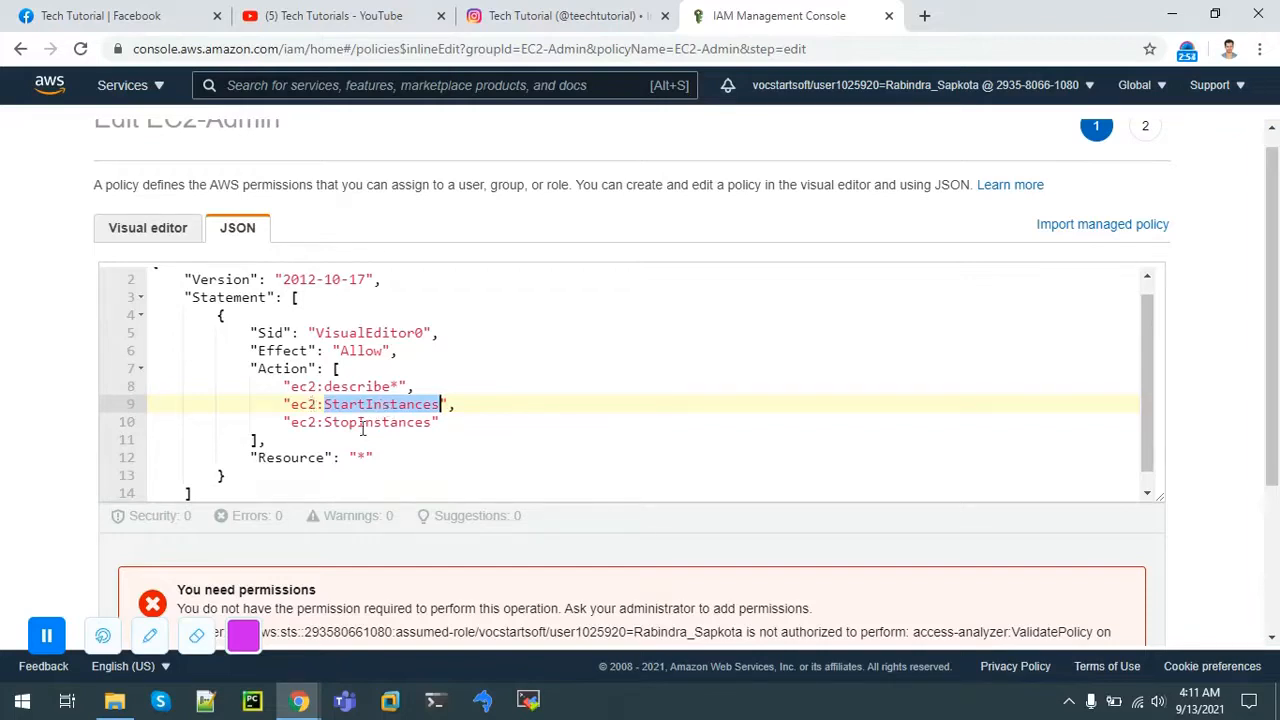
pyautogui.doubleClick(363, 422)
pyautogui.click(358, 460)
pyautogui.doubleClick(358, 460)
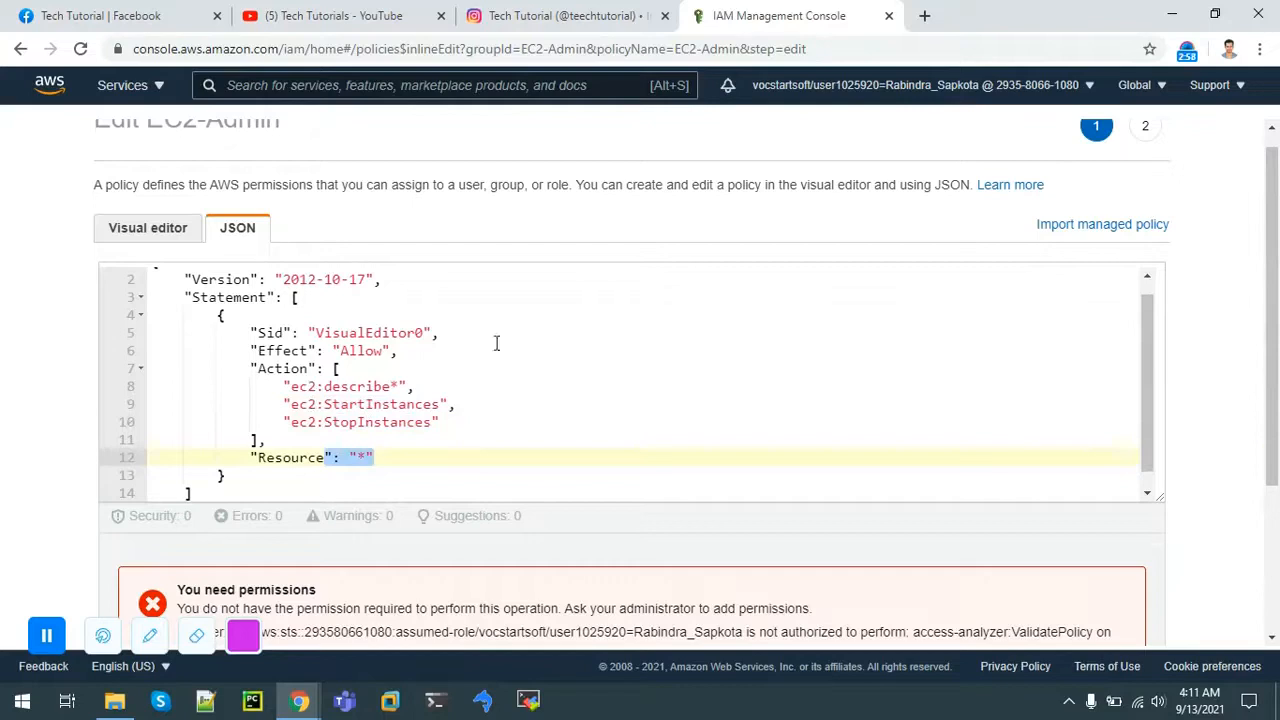
pyautogui.doubleClick(362, 351)
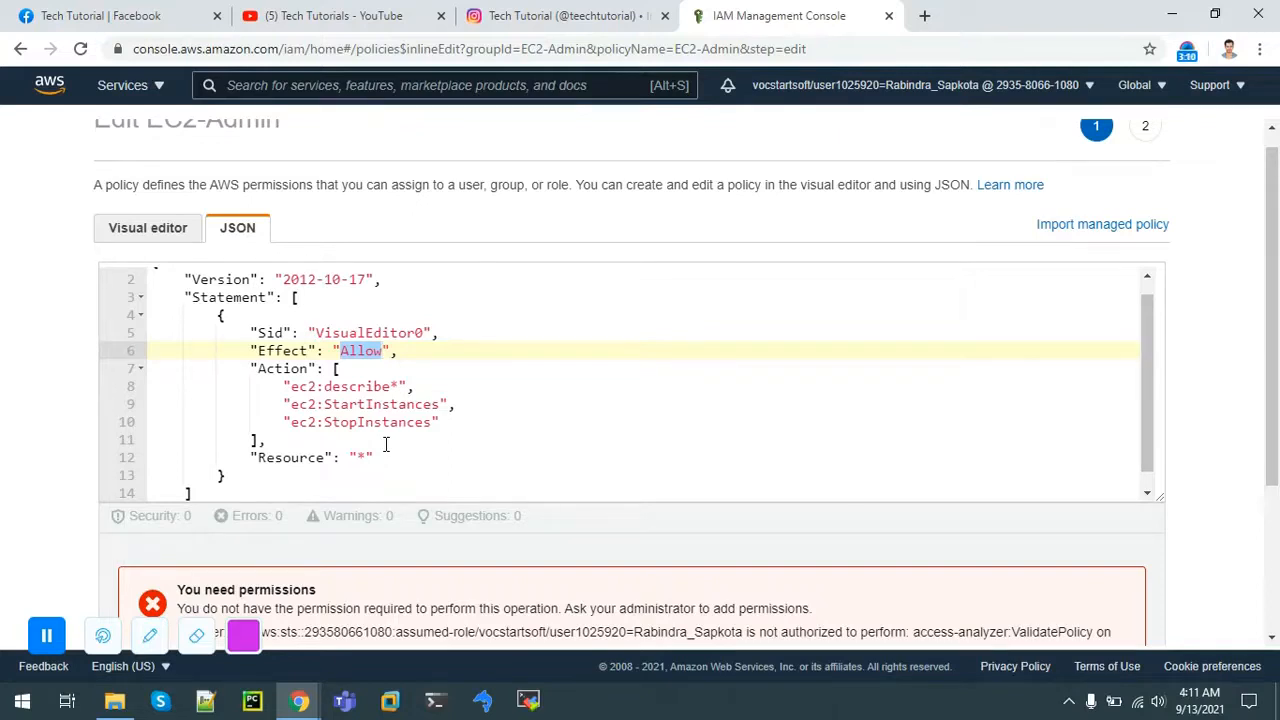
# Step: Leave the editor unsaved and return to the IAM dashboard by searching IAM
pyautogui.scroll(-3, 1197, 329)
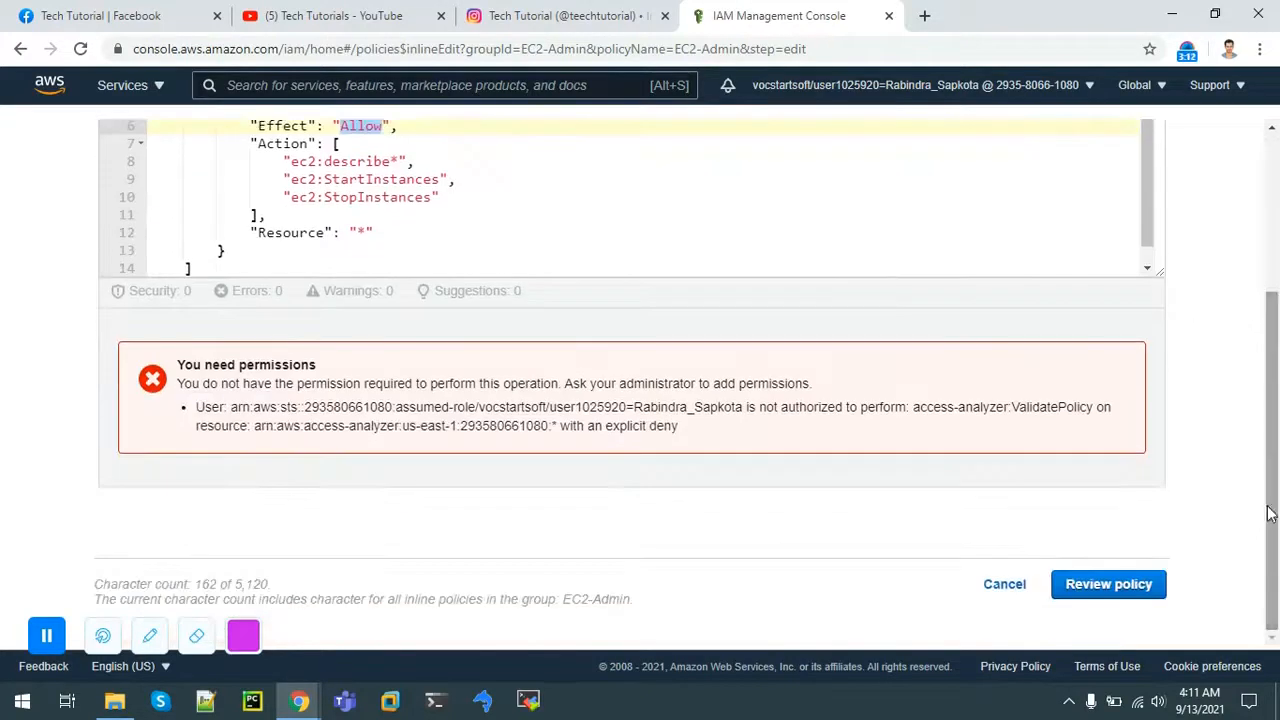
pyautogui.moveTo(1272, 335); pyautogui.dragTo(1272, 165)
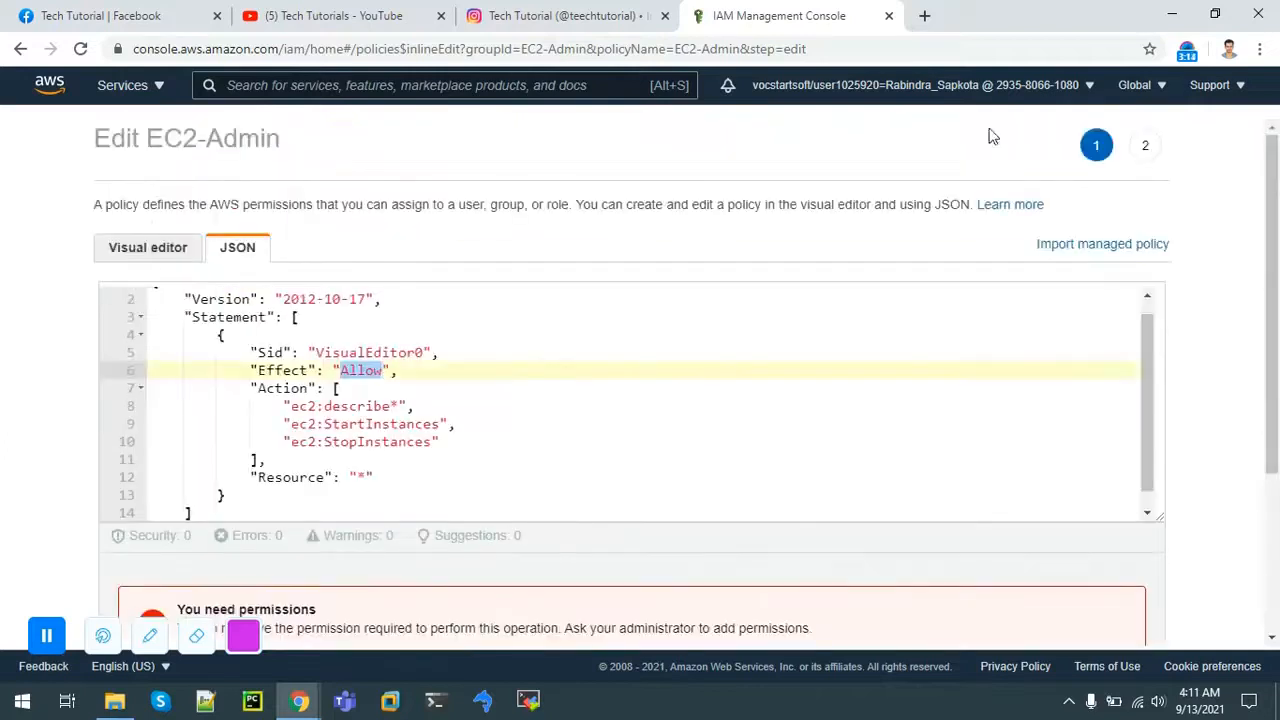
pyautogui.click(348, 87)
pyautogui.write('IAM')
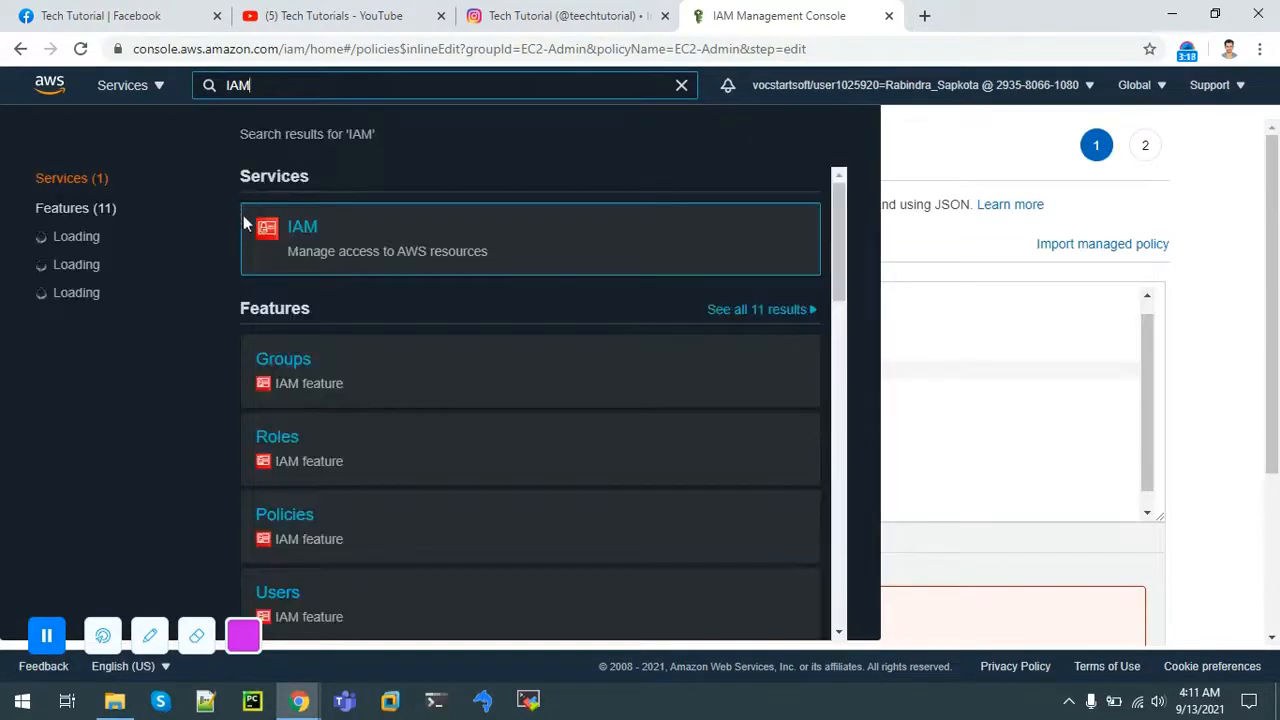
pyautogui.click(298, 233)
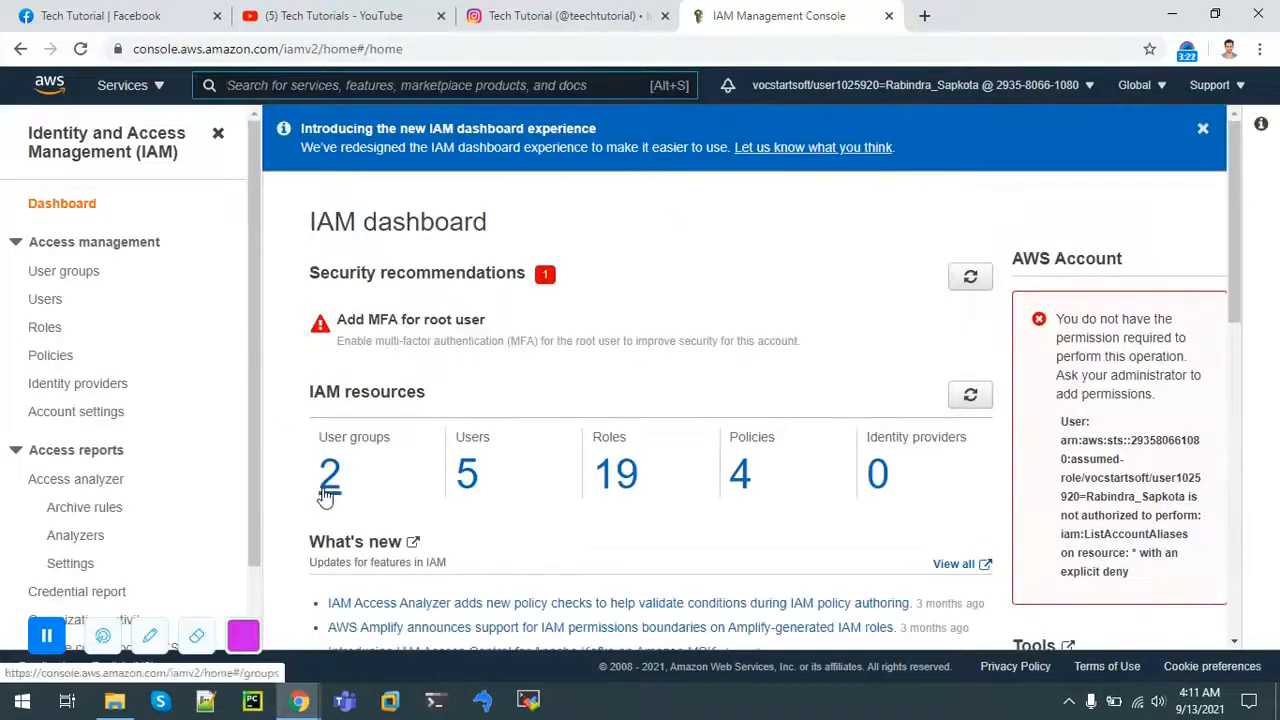
# Step: Start a new user group and enter the name EC2-Support
pyautogui.click(70, 272)
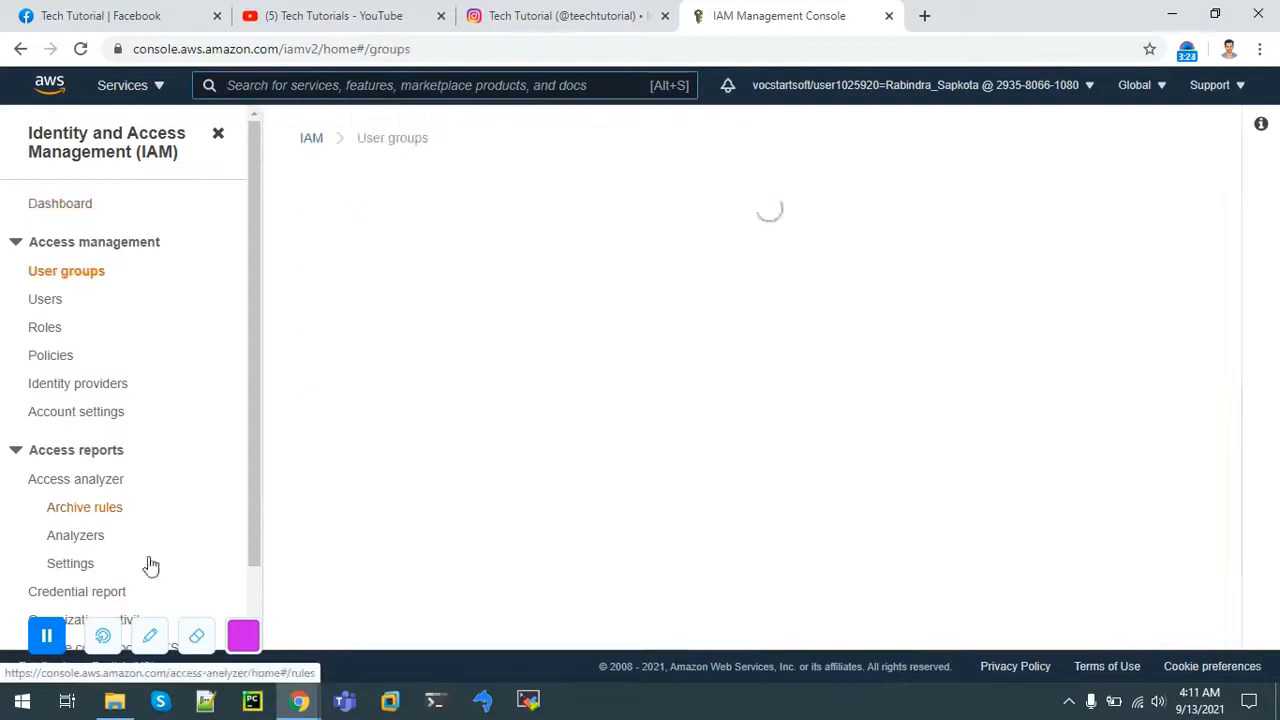
pyautogui.click(1088, 206)
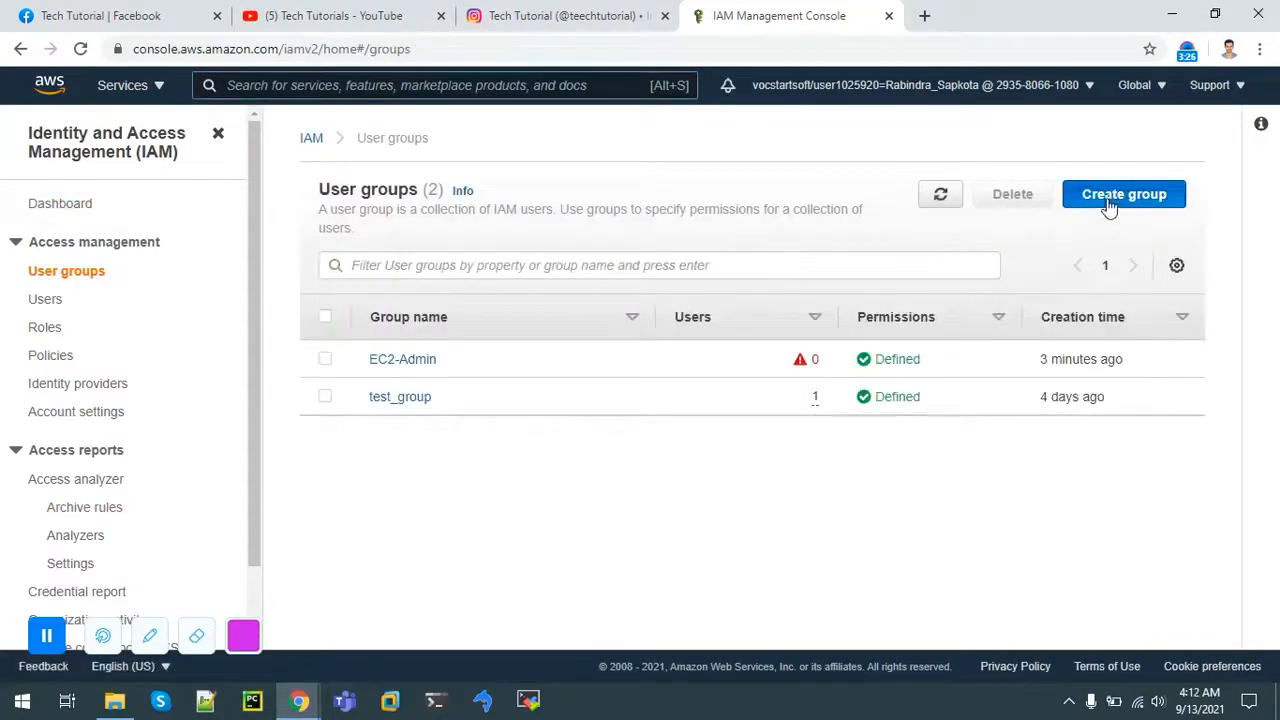
pyautogui.click(344, 335)
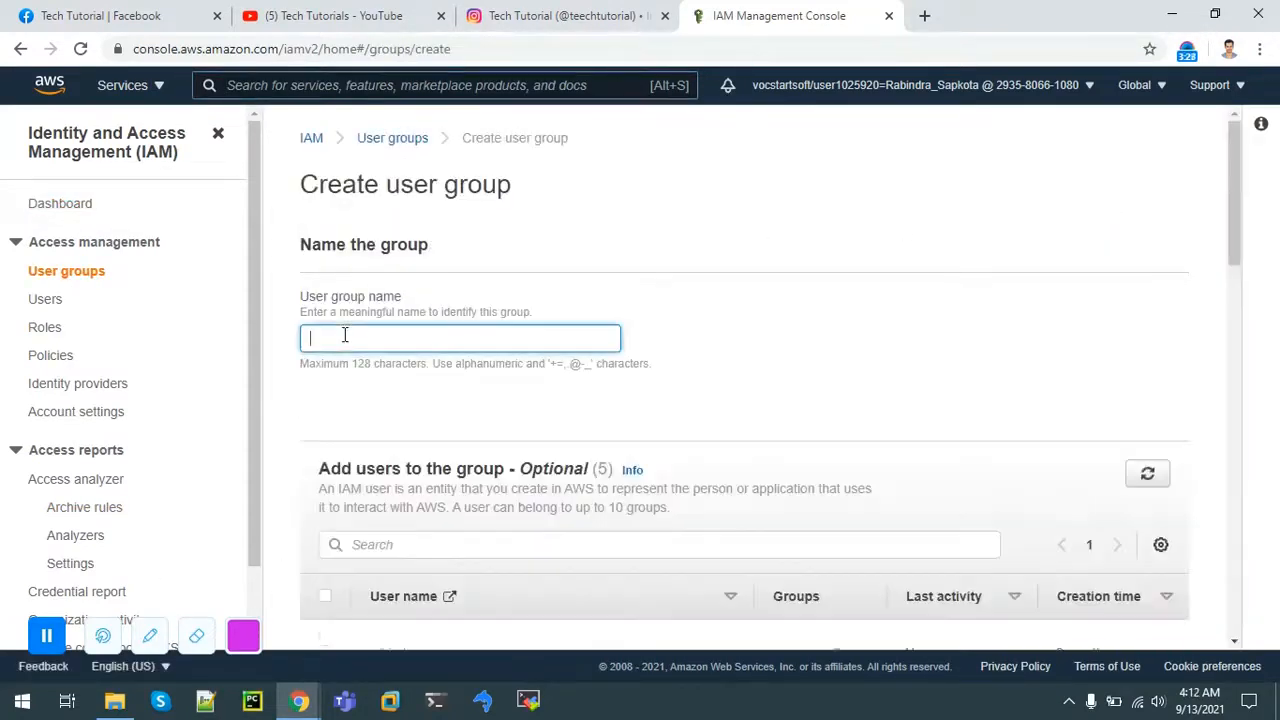
pyautogui.write('E')
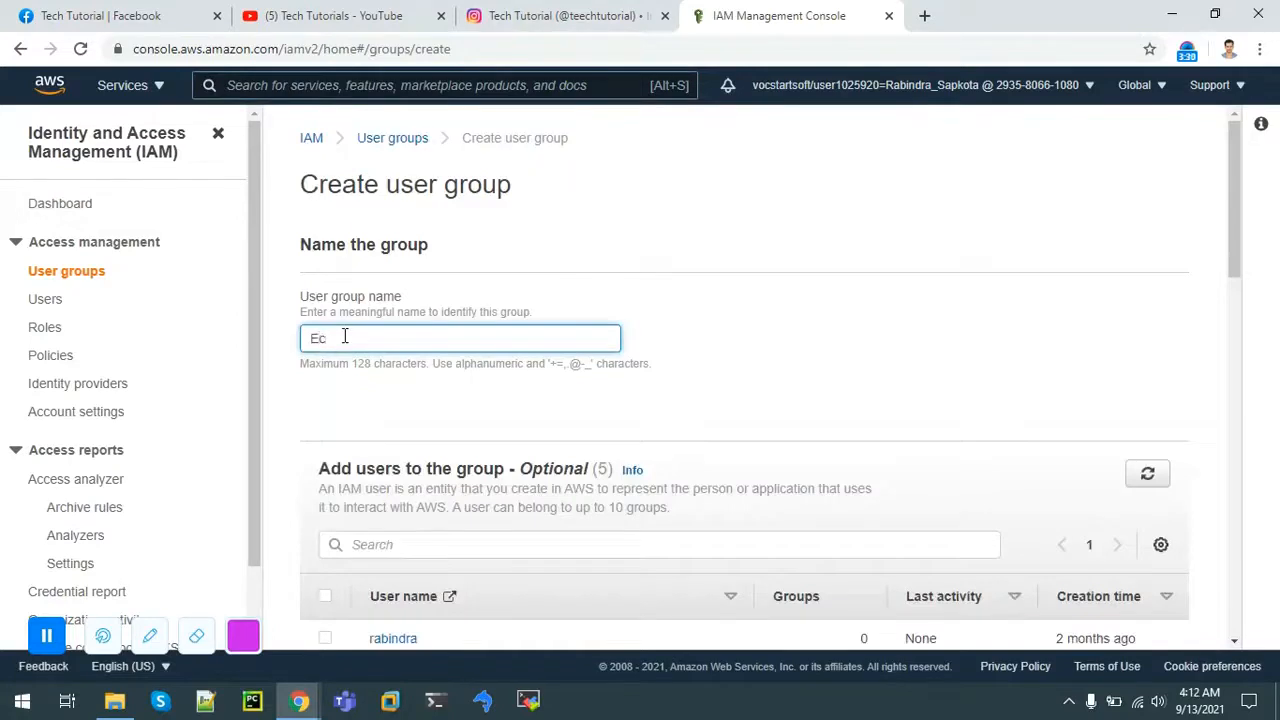
pyautogui.write('C2-Support')
# Step: Filter policies by readonly and ec2, attach AmazonEC2ReadOnlyAccess, and create the group
pyautogui.moveTo(1236, 272); pyautogui.dragTo(1238, 460)
pyautogui.click(380, 169)
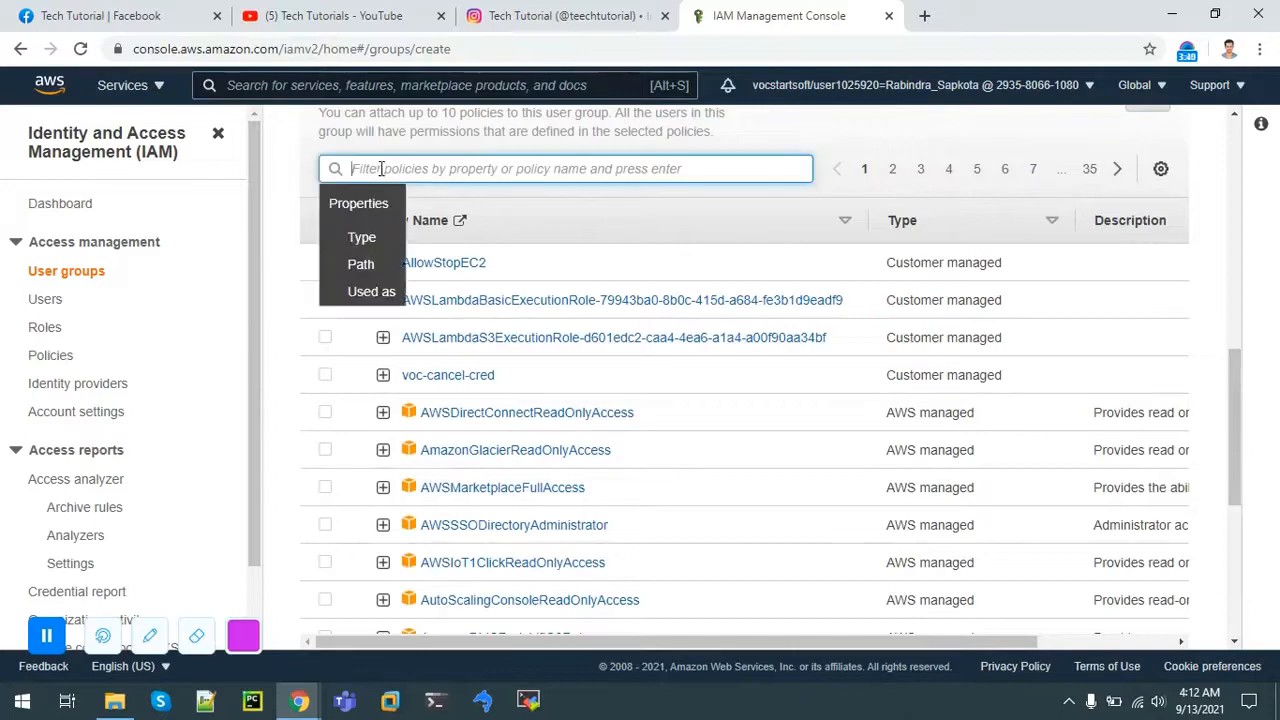
pyautogui.write('readonly')
pyautogui.press('Return')
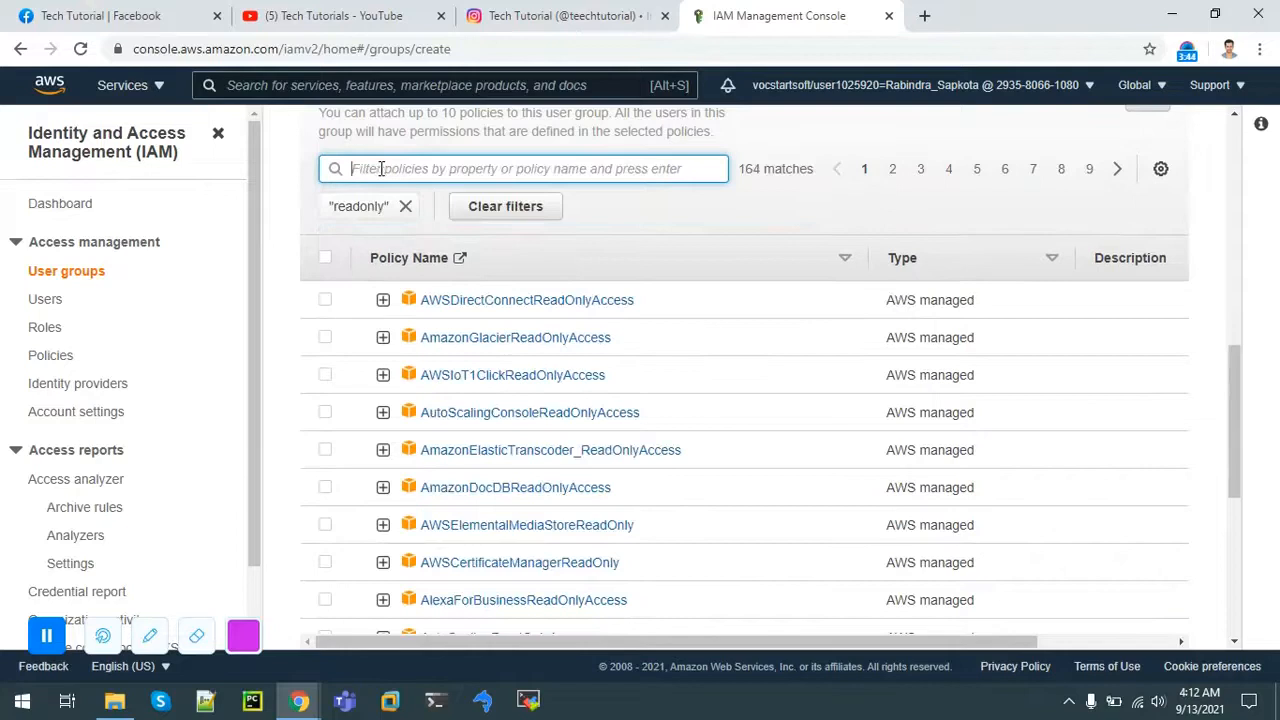
pyautogui.click(383, 169)
pyautogui.write('ec2')
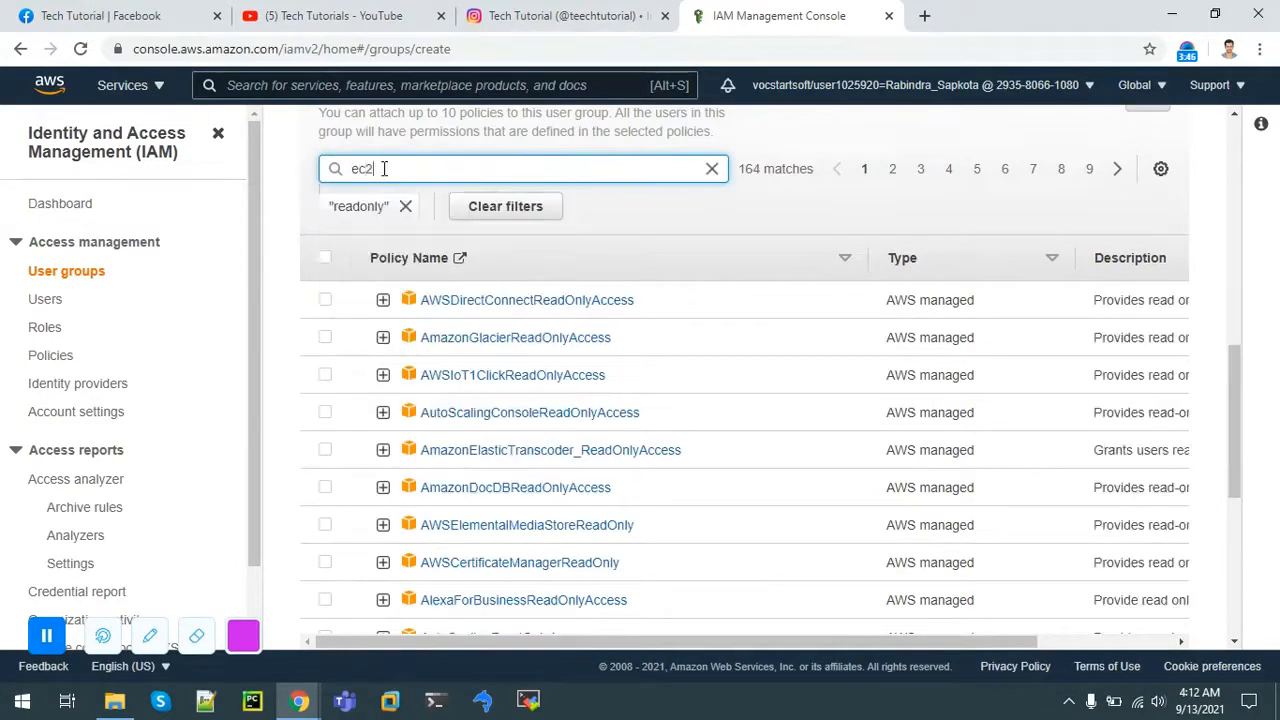
pyautogui.press('Return')
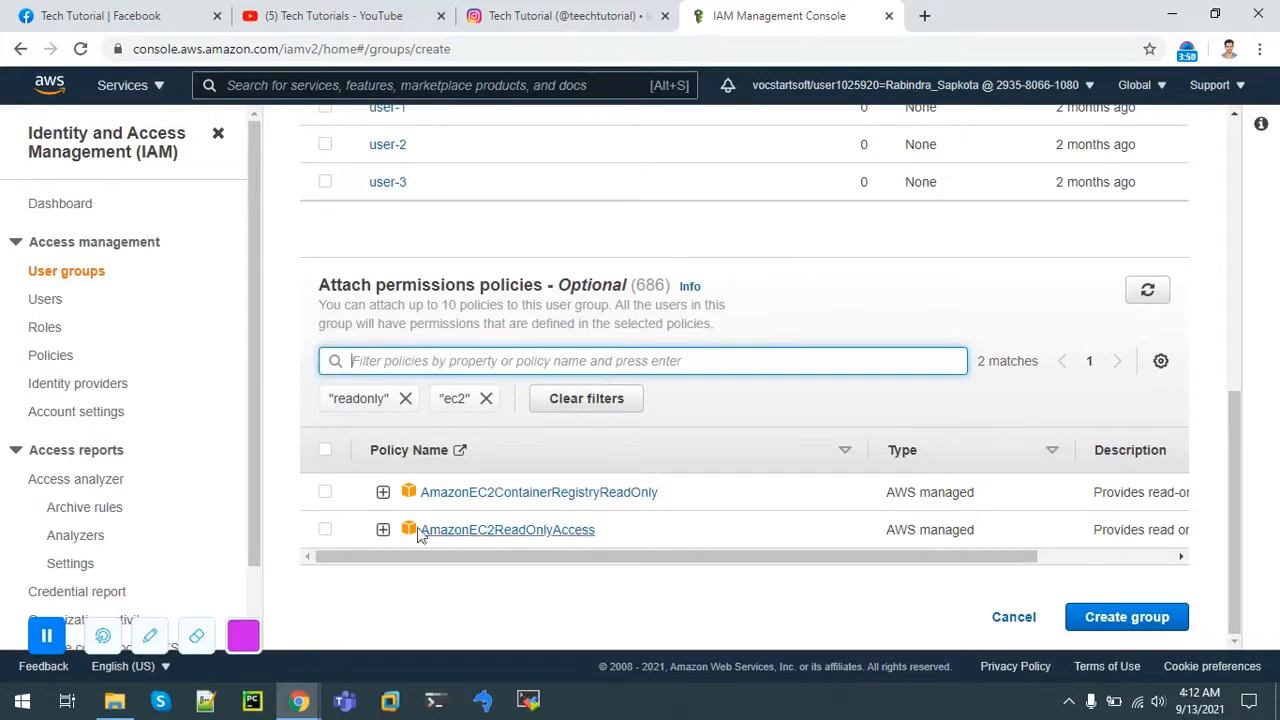
pyautogui.click(326, 530)
pyautogui.click(1107, 630)
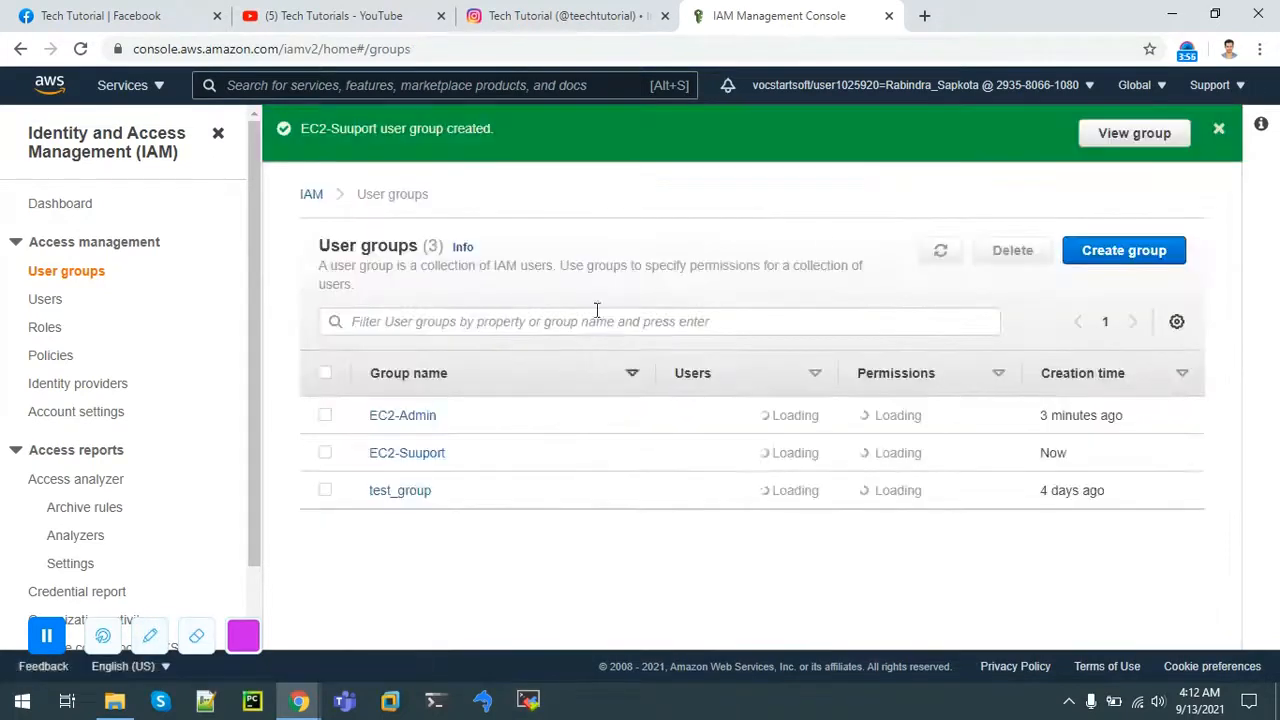
# Step: Start another user group and name it S3-Support
pyautogui.click(1109, 251)
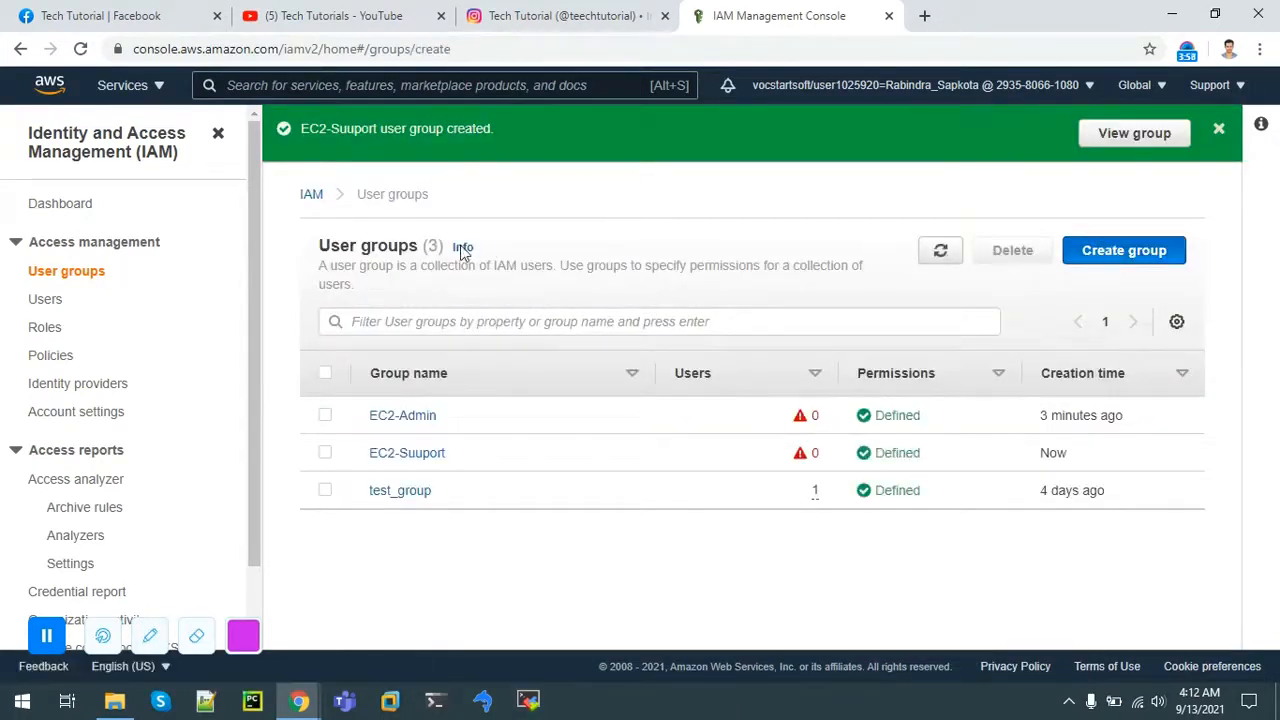
pyautogui.click(359, 337)
pyautogui.write('S')
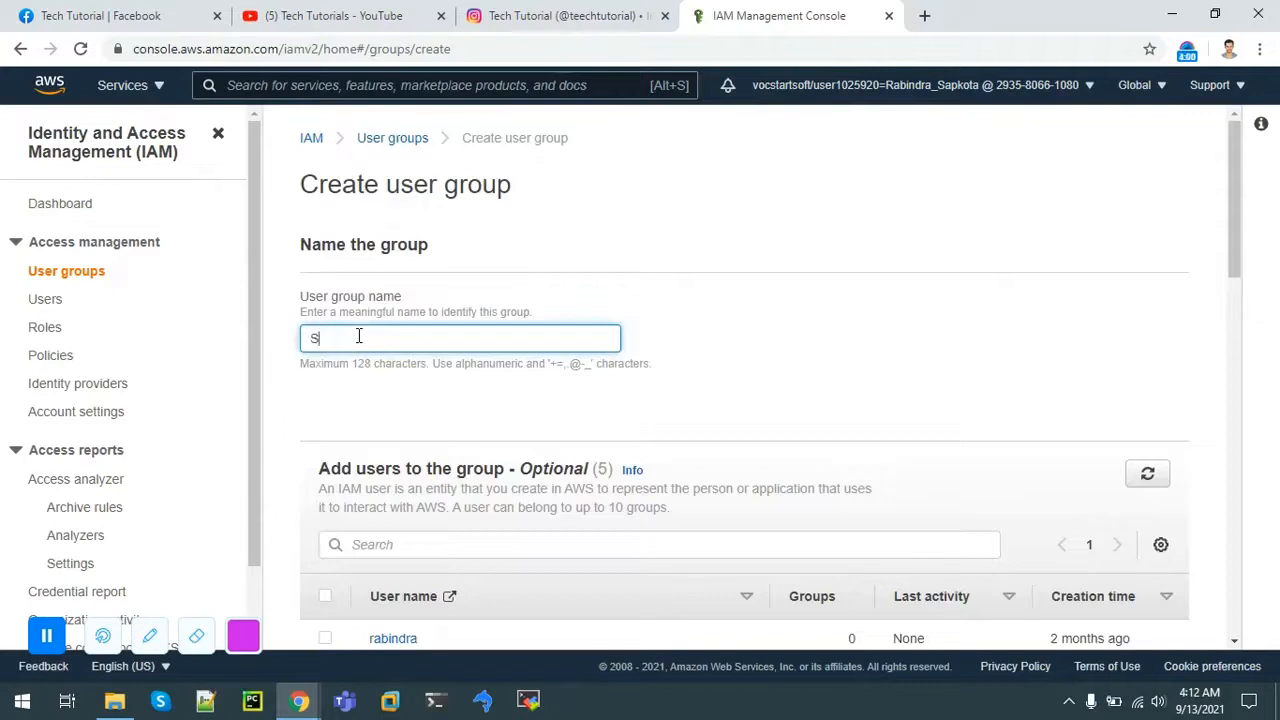
pyautogui.write('3-Support')
# Step: Filter policies by readonly and s3, attach AmazonS3ReadOnlyAccess, and create the group
pyautogui.moveTo(1238, 250); pyautogui.dragTo(1239, 479)
pyautogui.click(465, 169)
pyautogui.write('readonly')
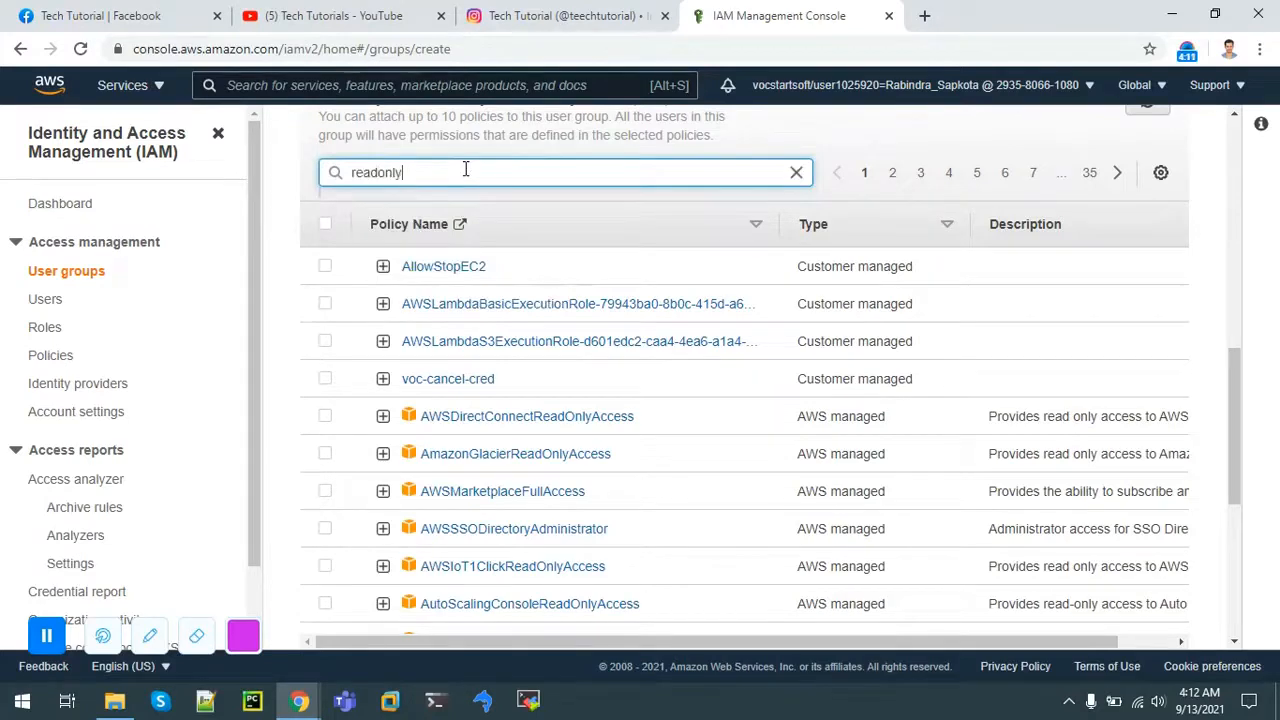
pyautogui.press('Return')
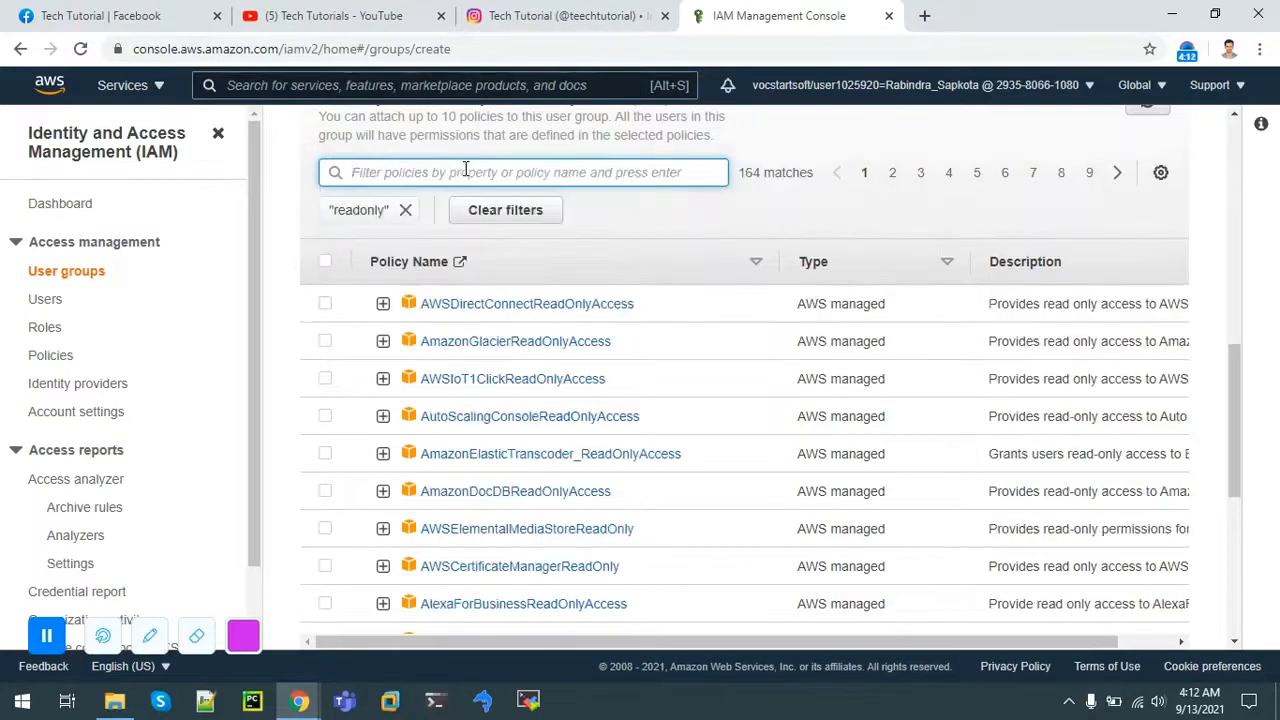
pyautogui.write('s3')
pyautogui.press('Return')
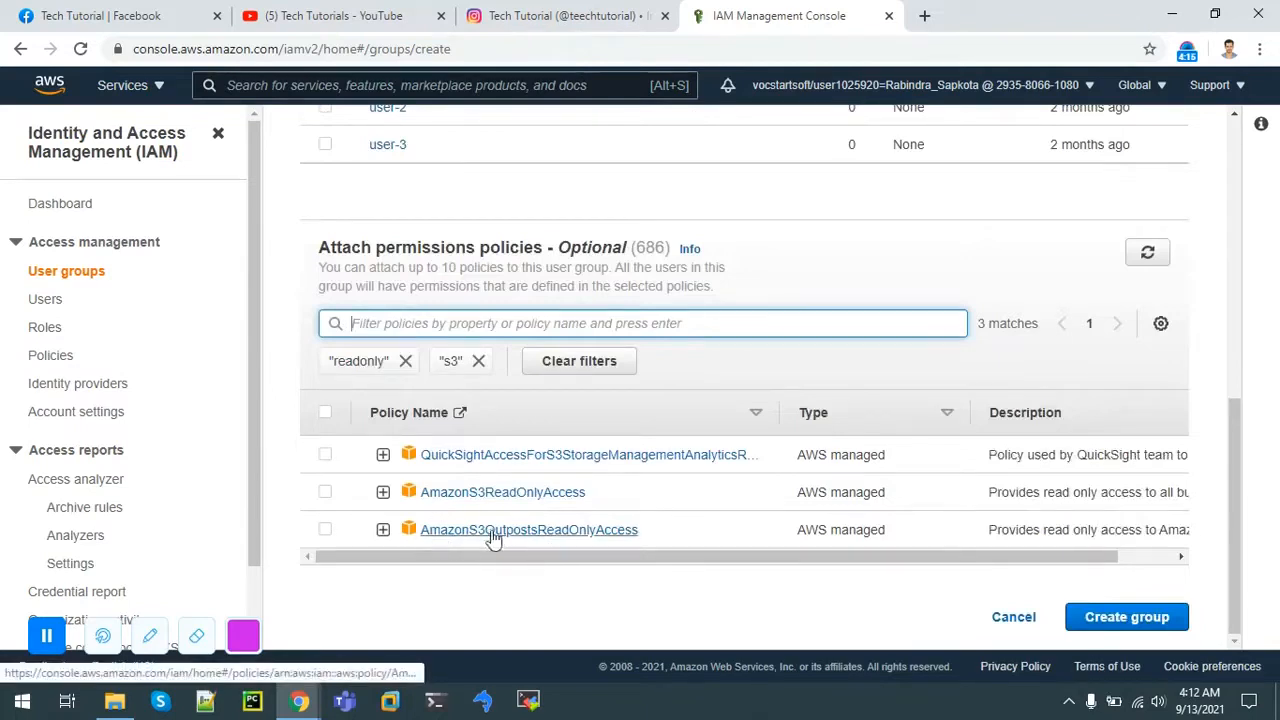
pyautogui.click(331, 497)
pyautogui.click(1138, 619)
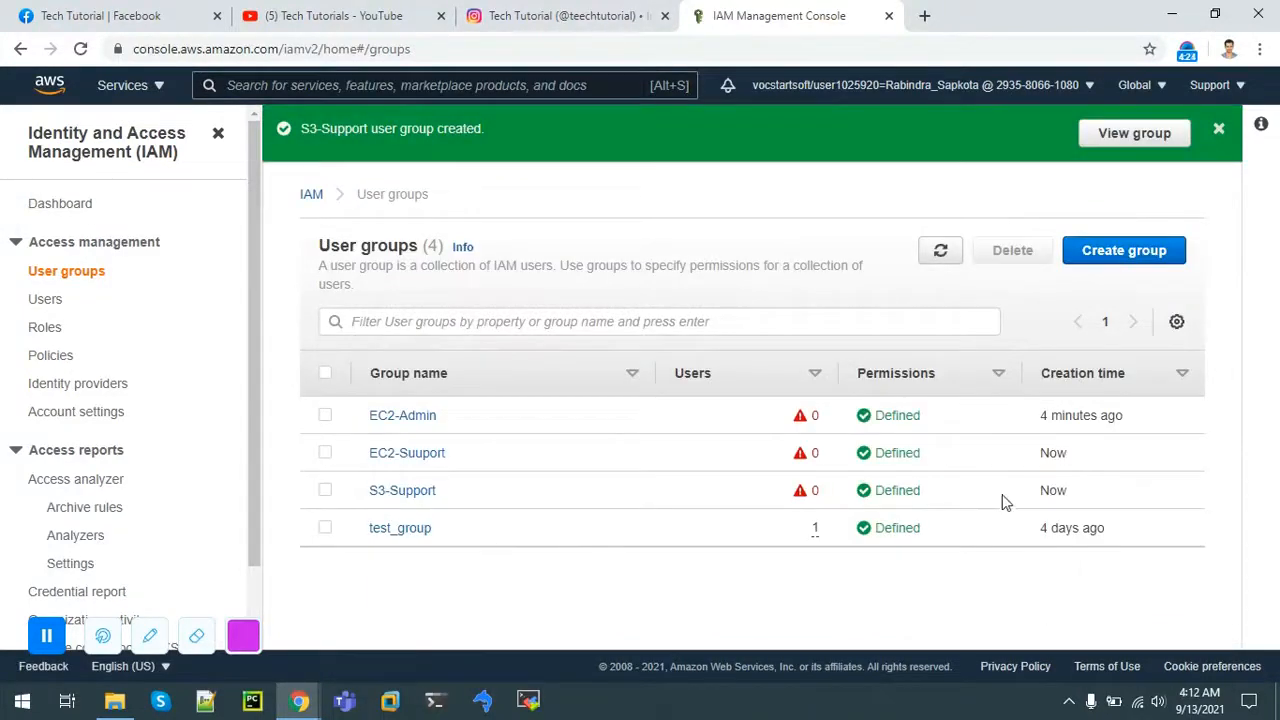
pyautogui.moveTo(998, 492); pyautogui.dragTo(332, 410)
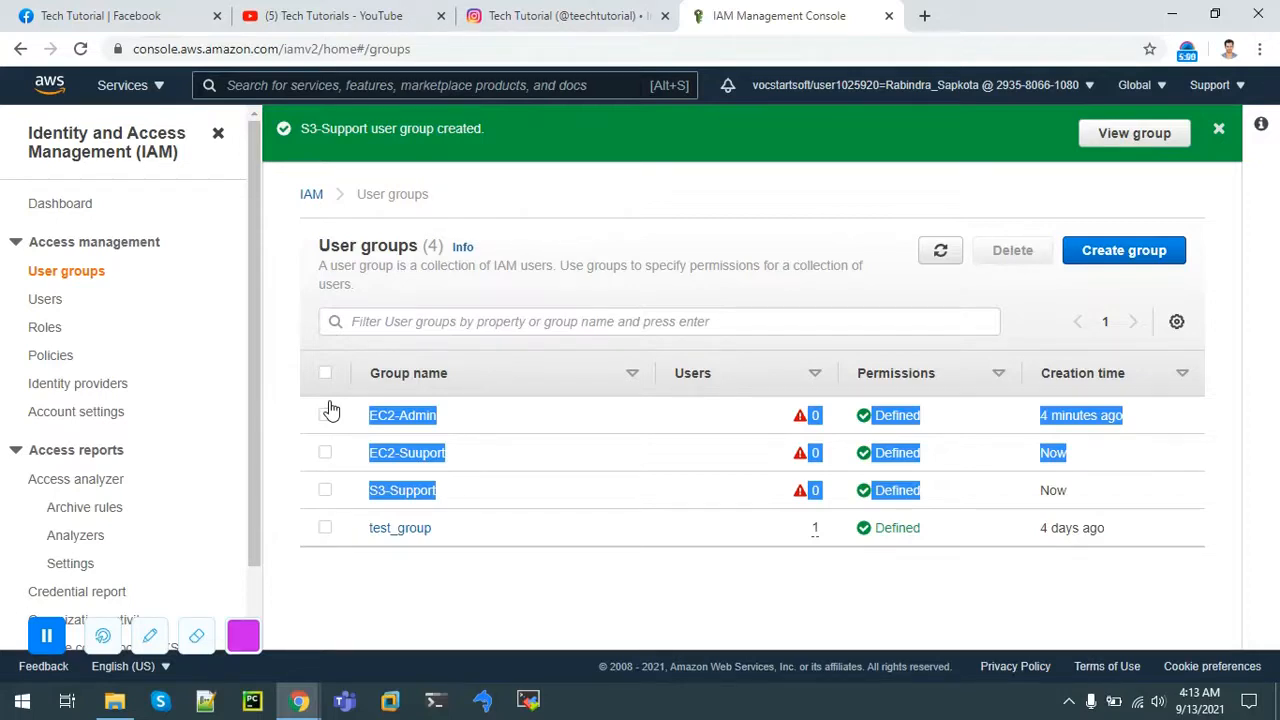
# Step: Leave the groups list and open the Users page listing the five IAM users
pyautogui.click(446, 324)
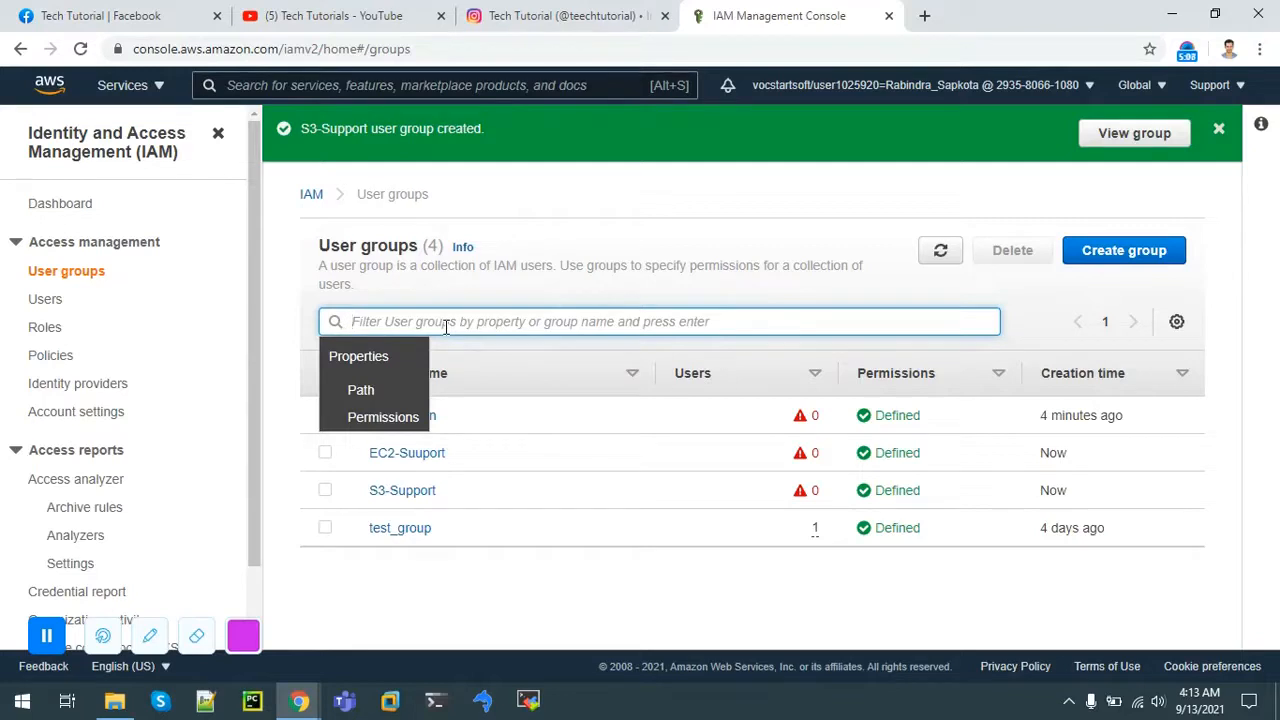
pyautogui.click(475, 622)
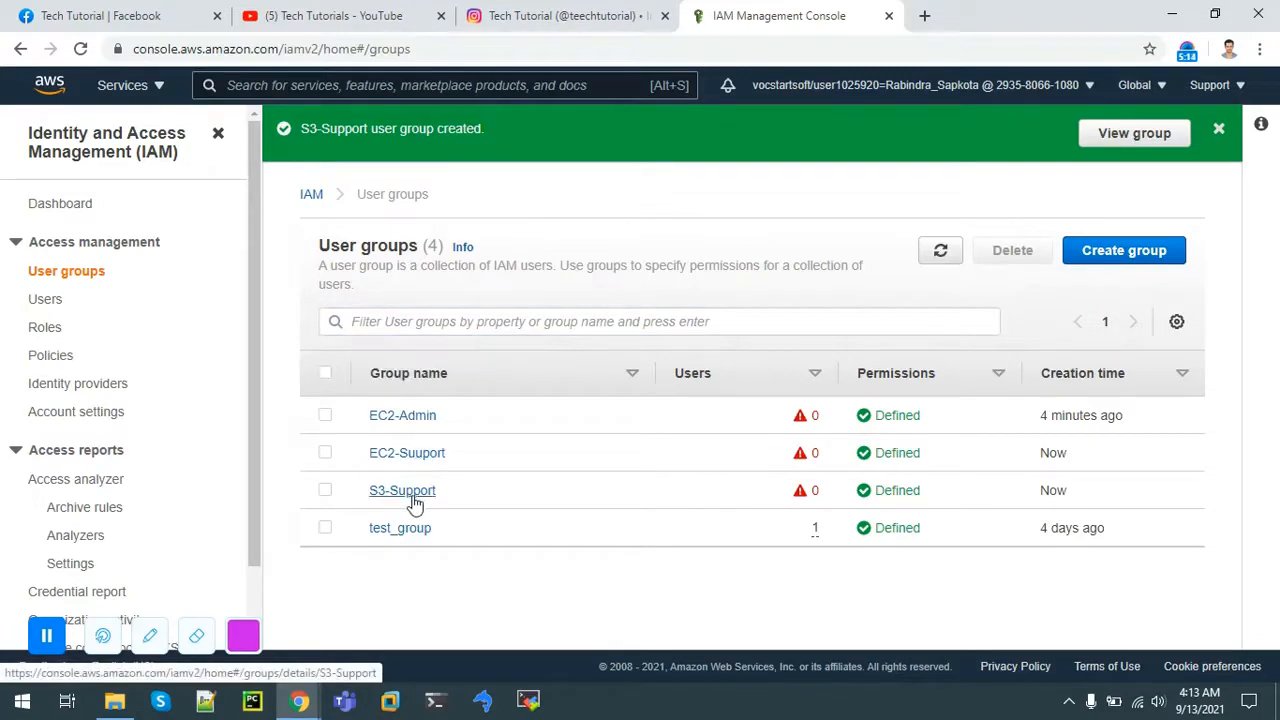
pyautogui.click(52, 299)
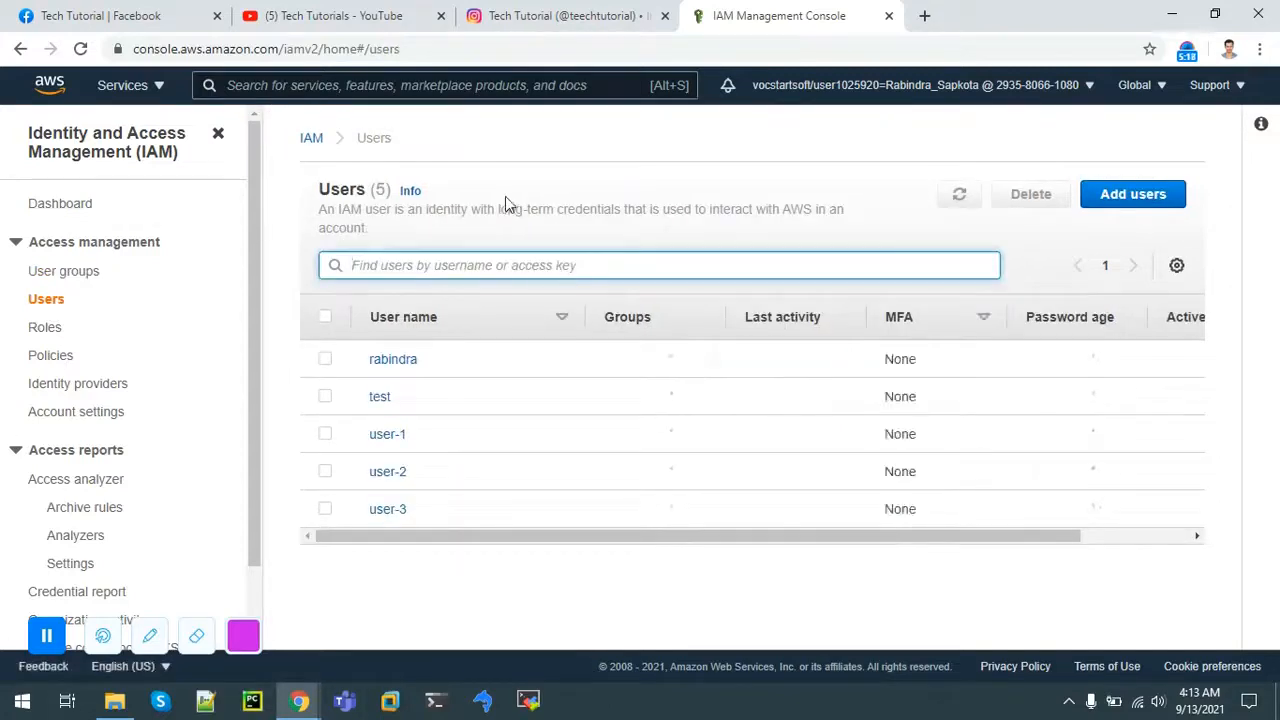
# Step: Start a new user batch named user-4, user-5 and user-6
pyautogui.click(1155, 199)
pyautogui.click(1133, 194)
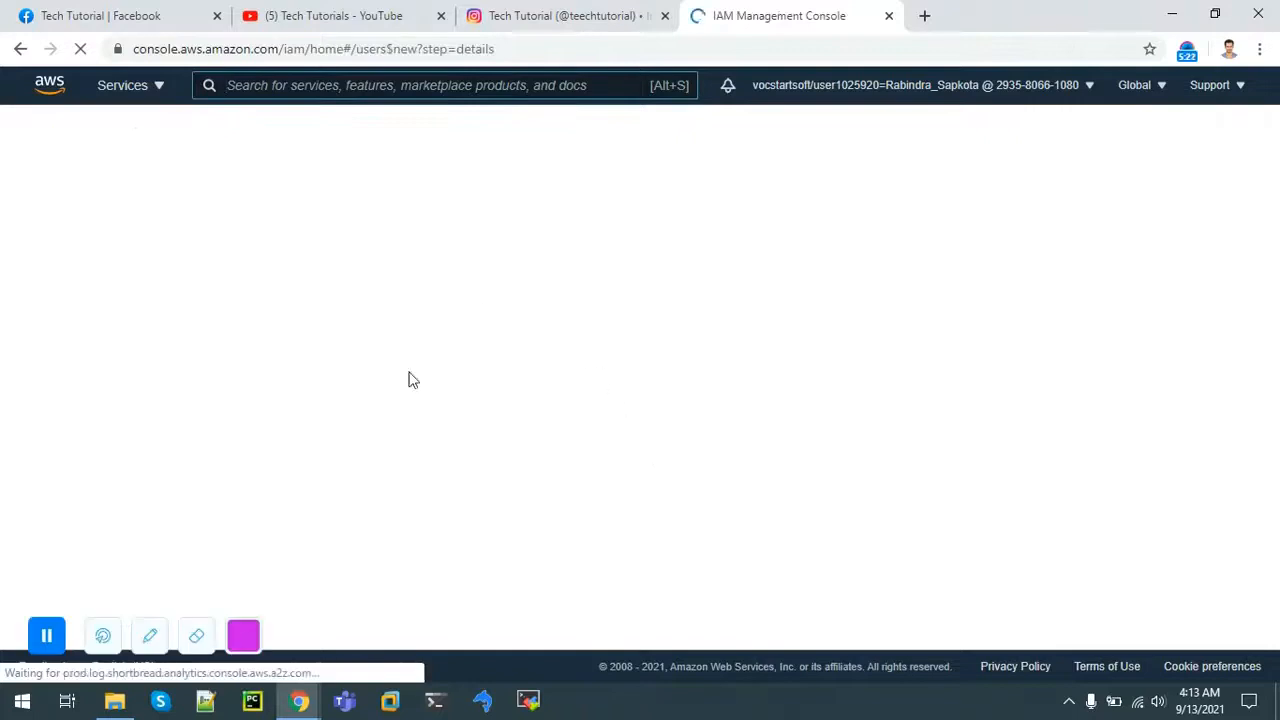
pyautogui.click(449, 277)
pyautogui.write('user')
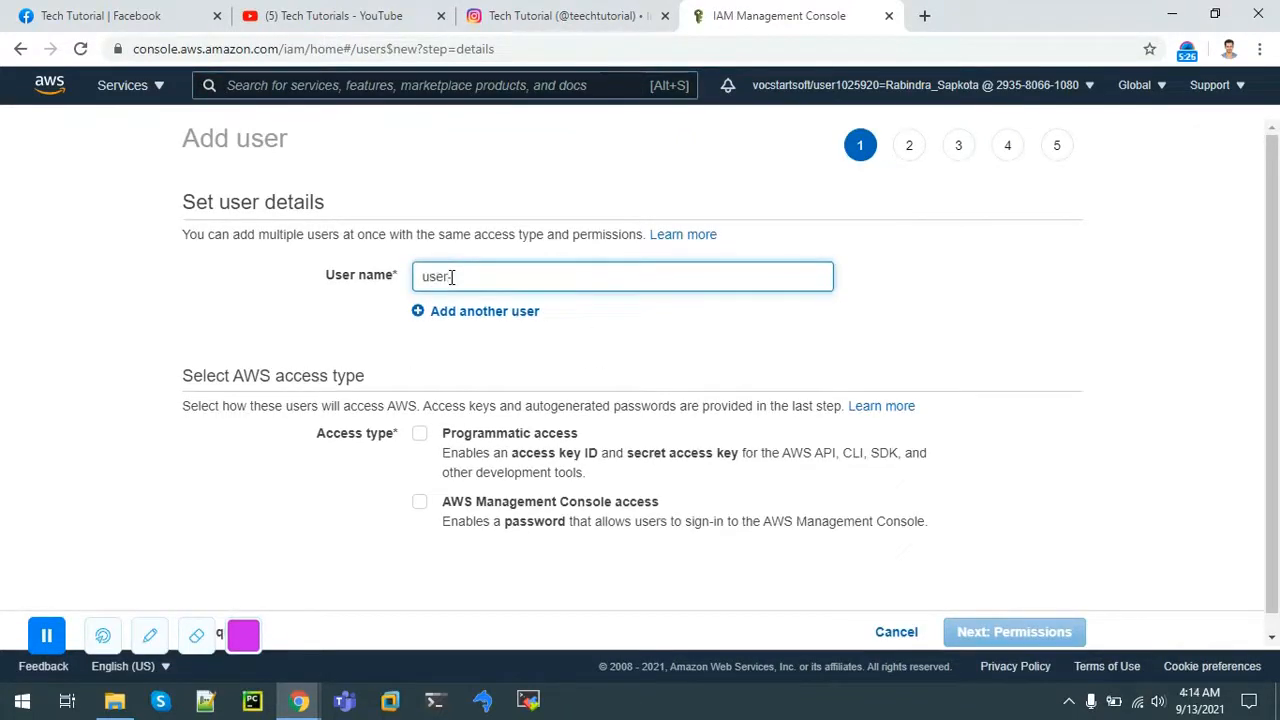
pyautogui.write('-4')
pyautogui.click(455, 313)
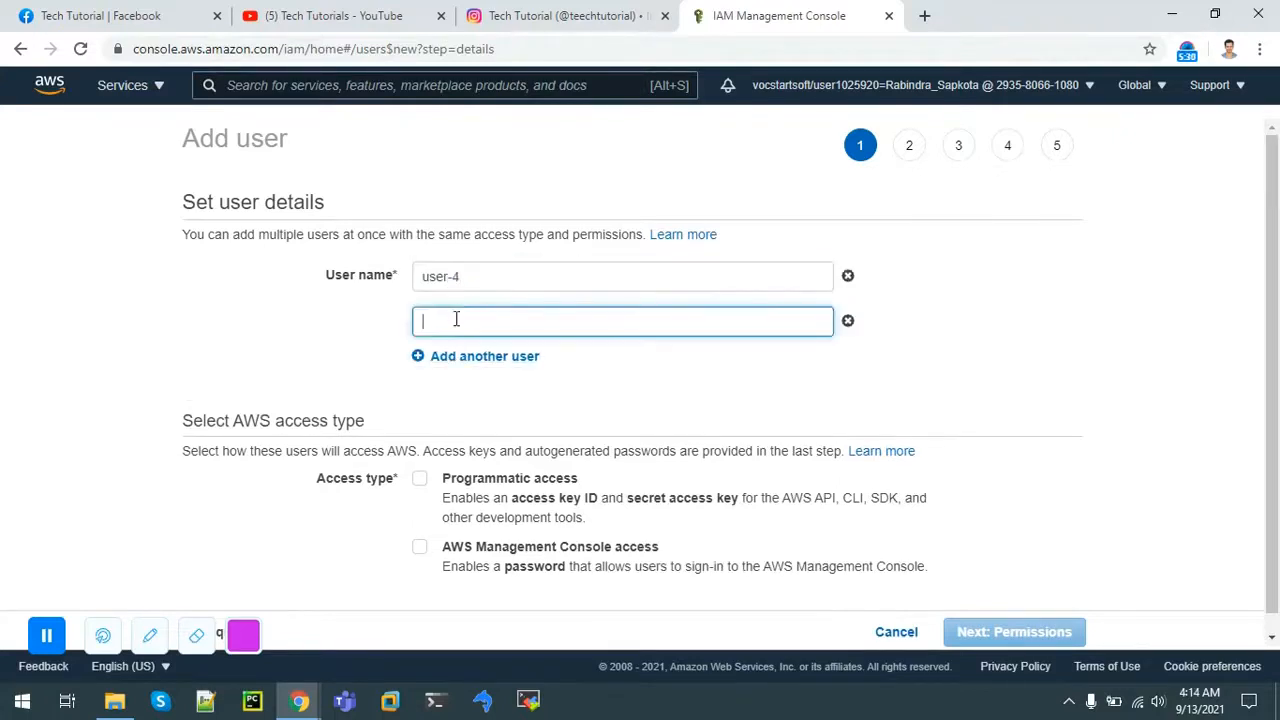
pyautogui.write('user-5')
pyautogui.click(453, 356)
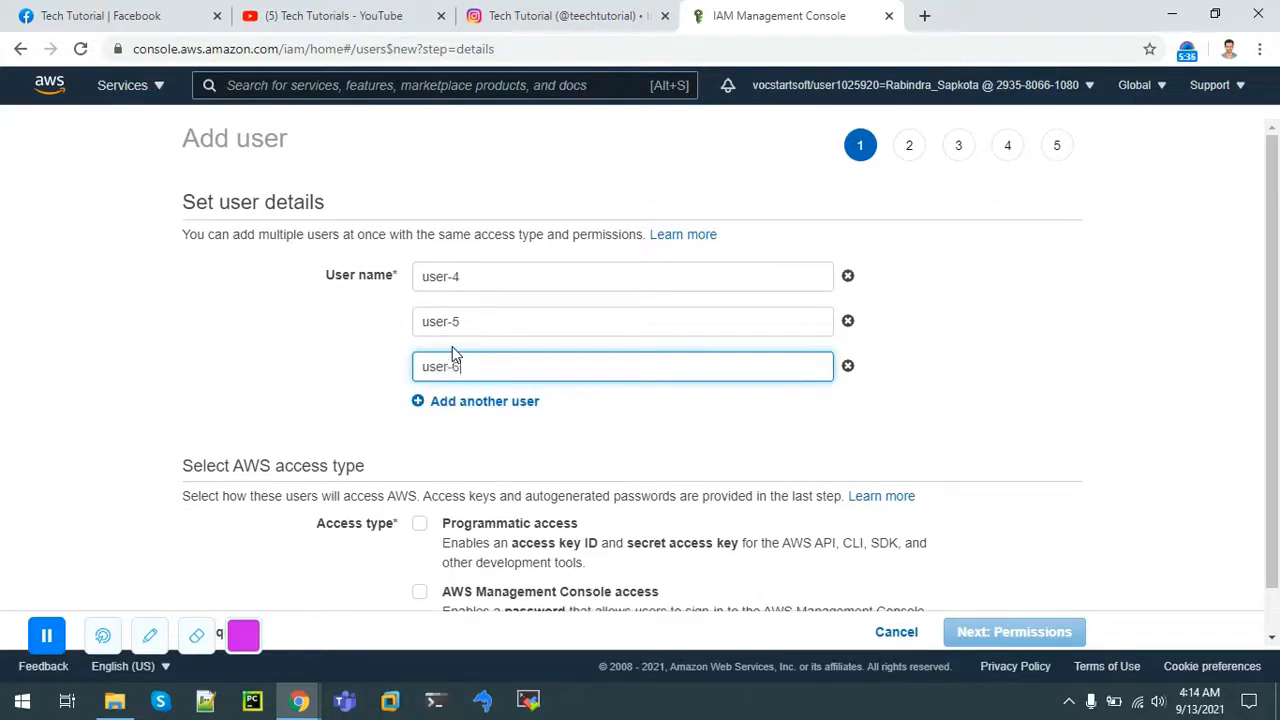
pyautogui.click(229, 378)
# Step: Grant console access with a custom password, then continue to the permissions step
pyautogui.scroll(-1, 1276, 540)
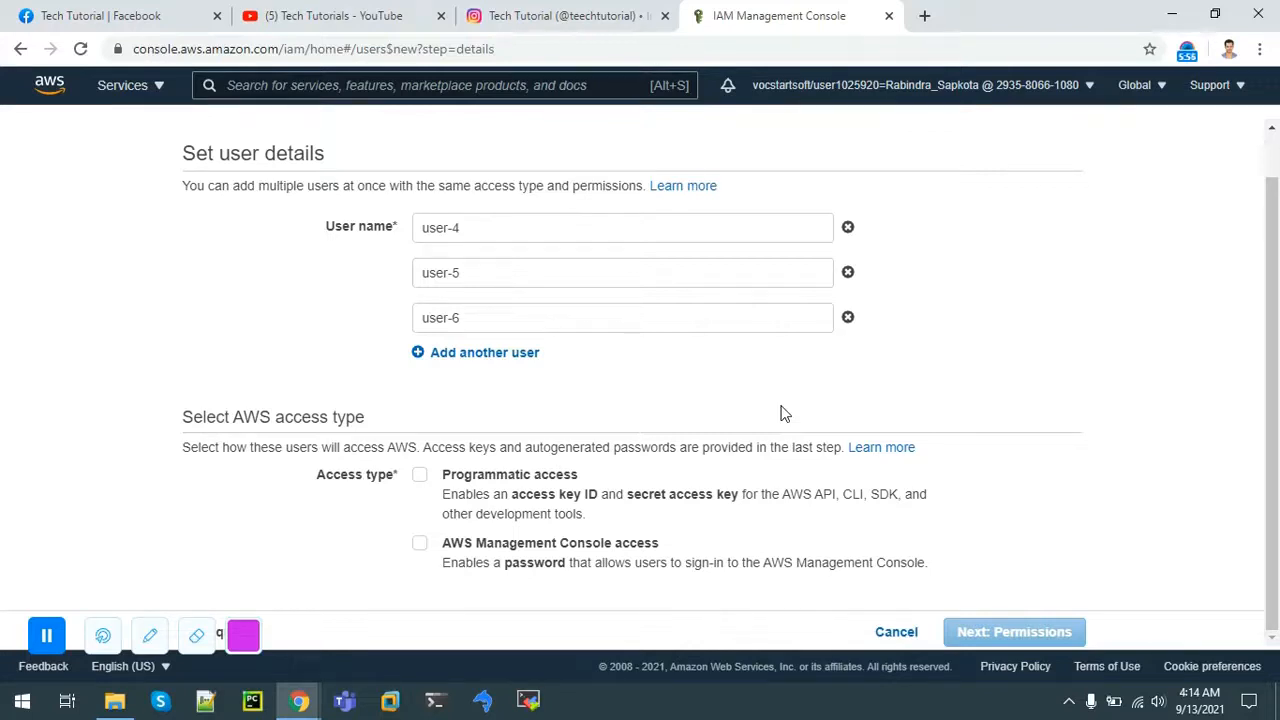
pyautogui.click(418, 550)
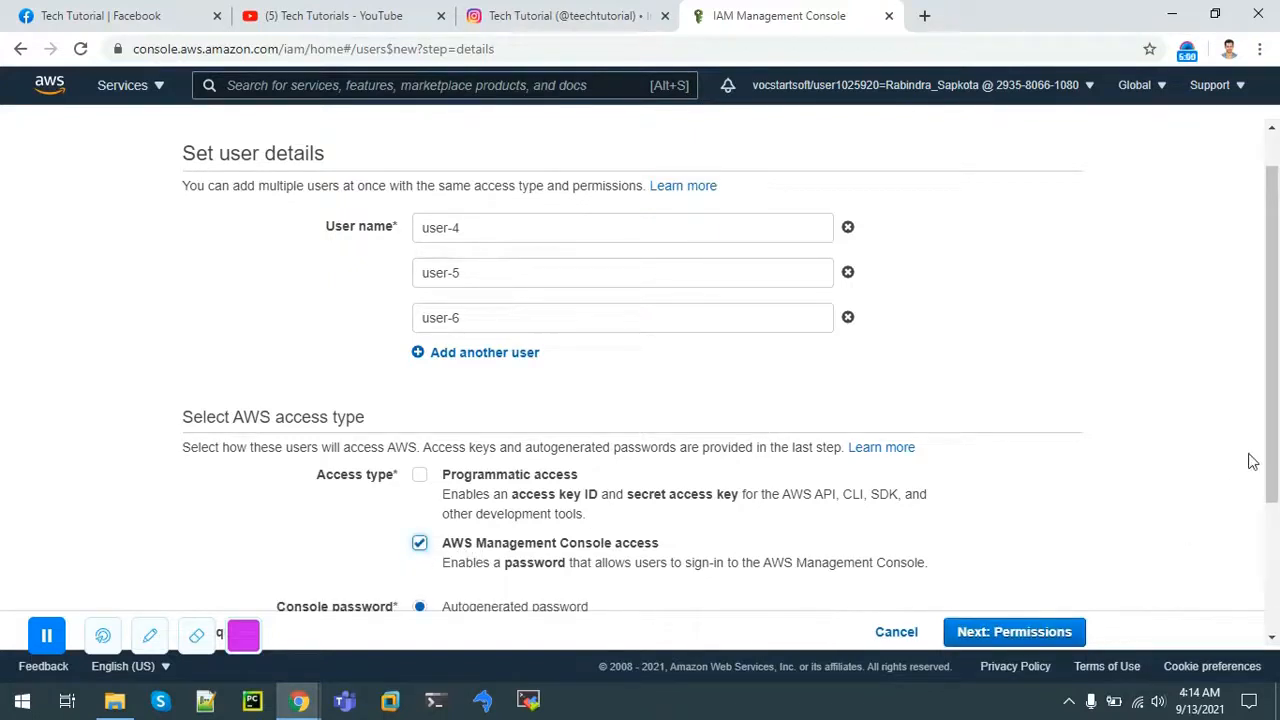
pyautogui.scroll(-2, 1272, 428)
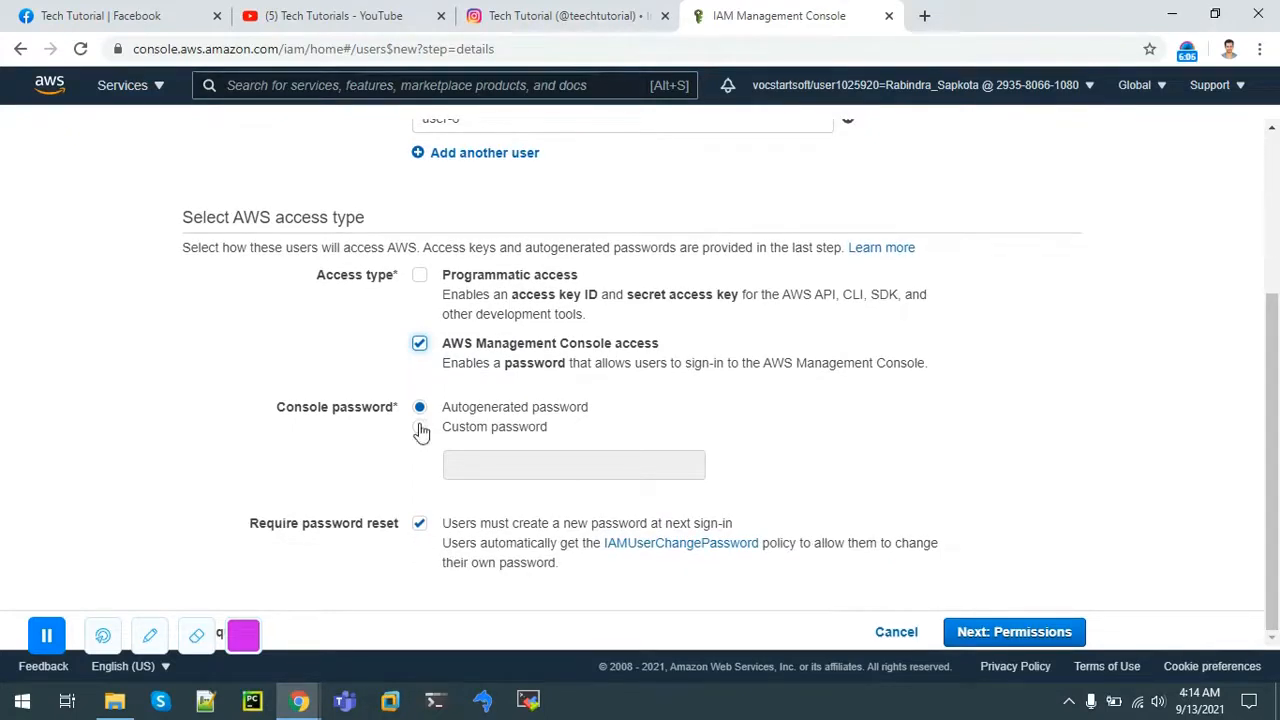
pyautogui.click(419, 427)
pyautogui.click(478, 474)
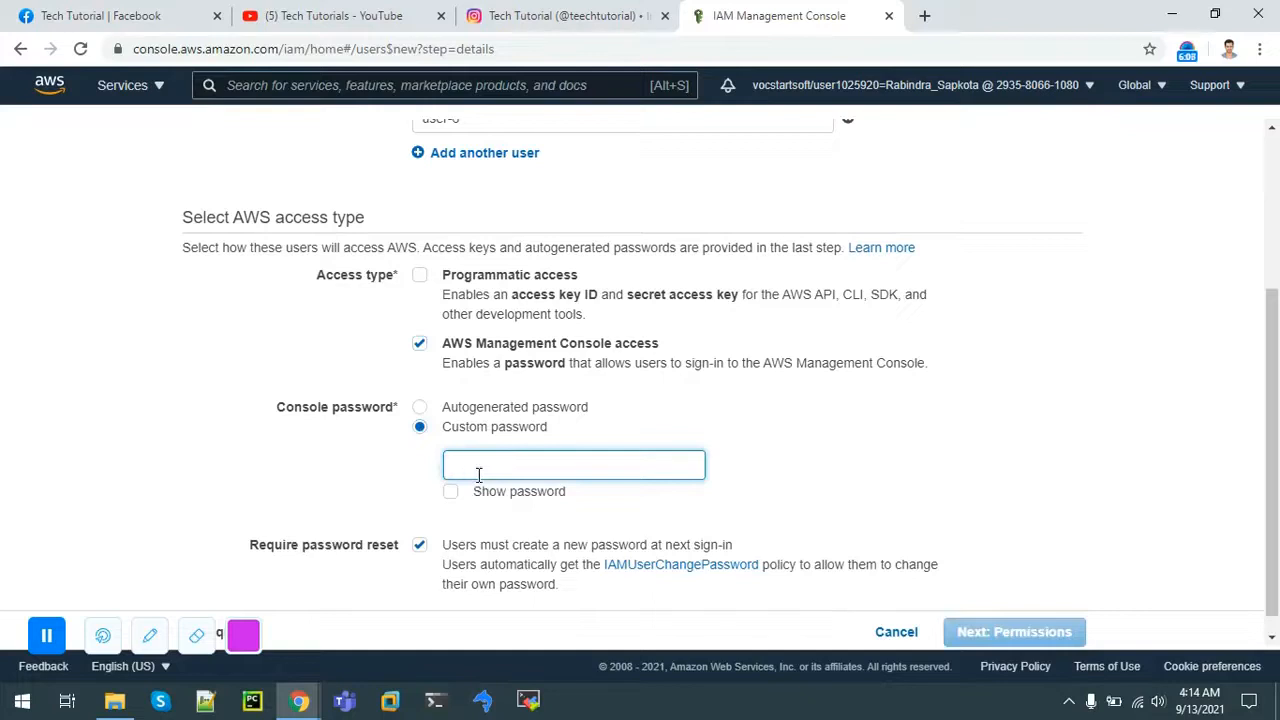
pyautogui.click(450, 491)
pyautogui.click(483, 462)
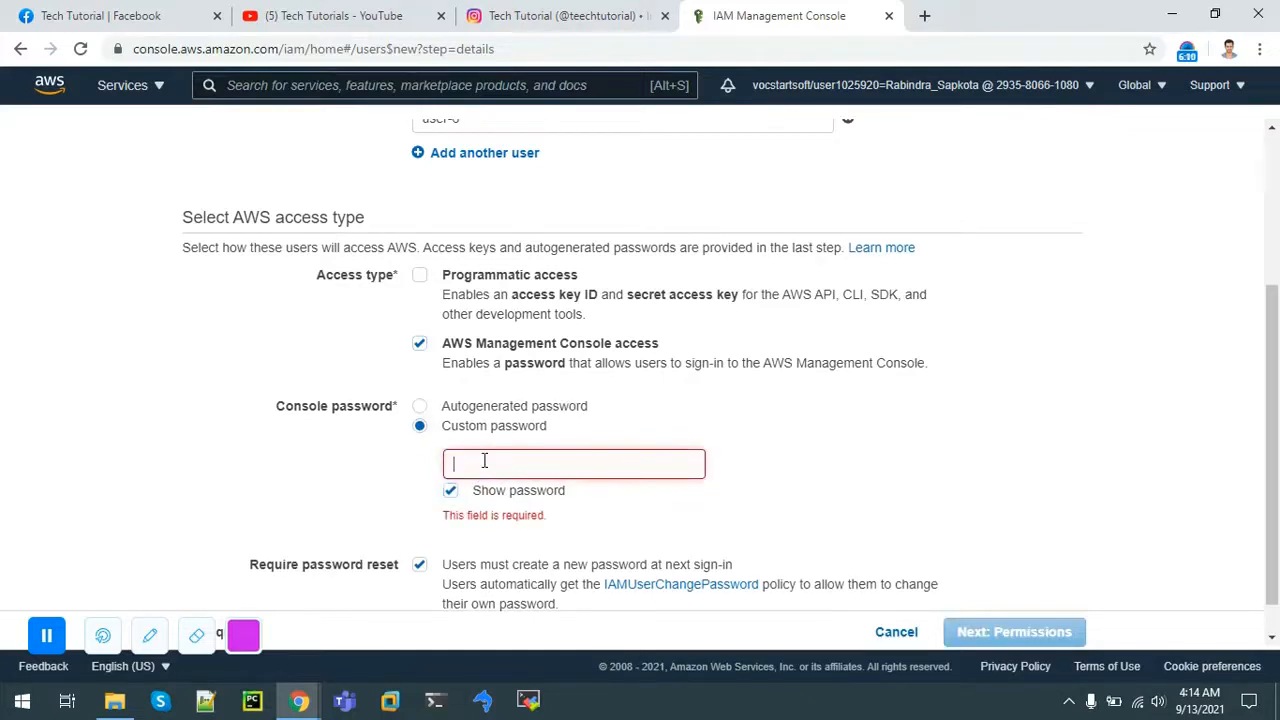
pyautogui.write('Test@123')
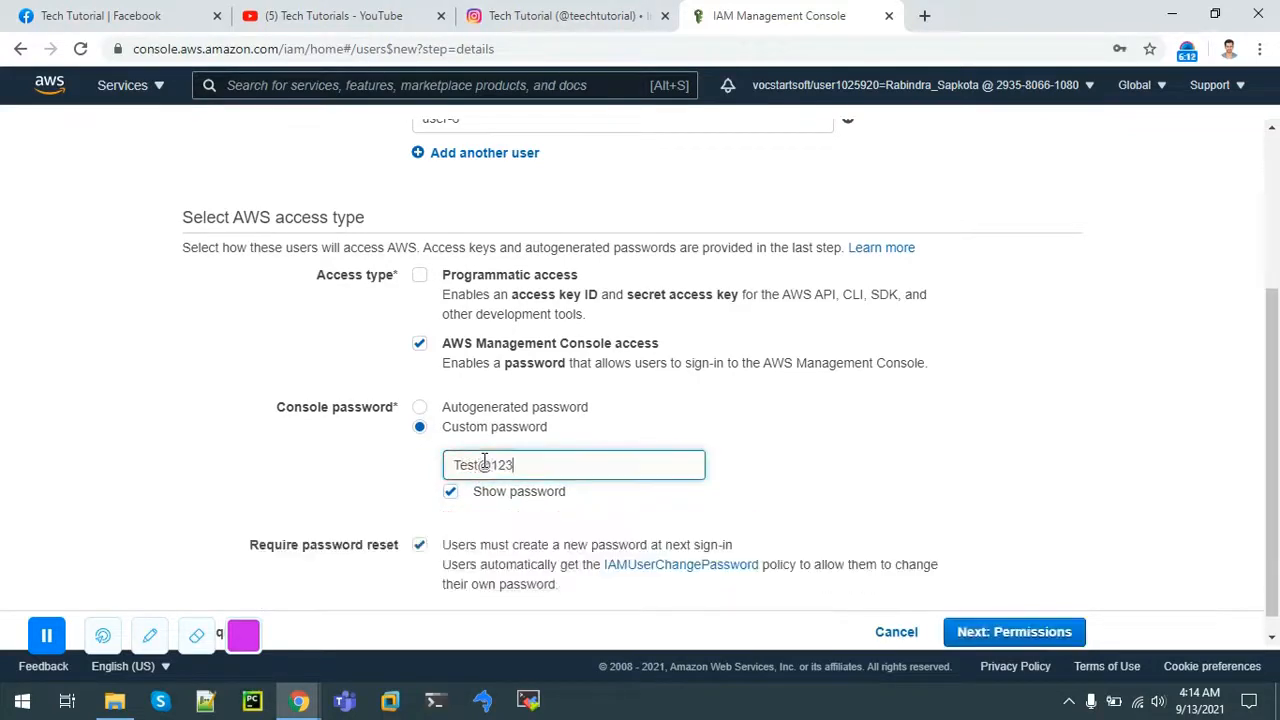
pyautogui.scroll(-1, 1197, 533)
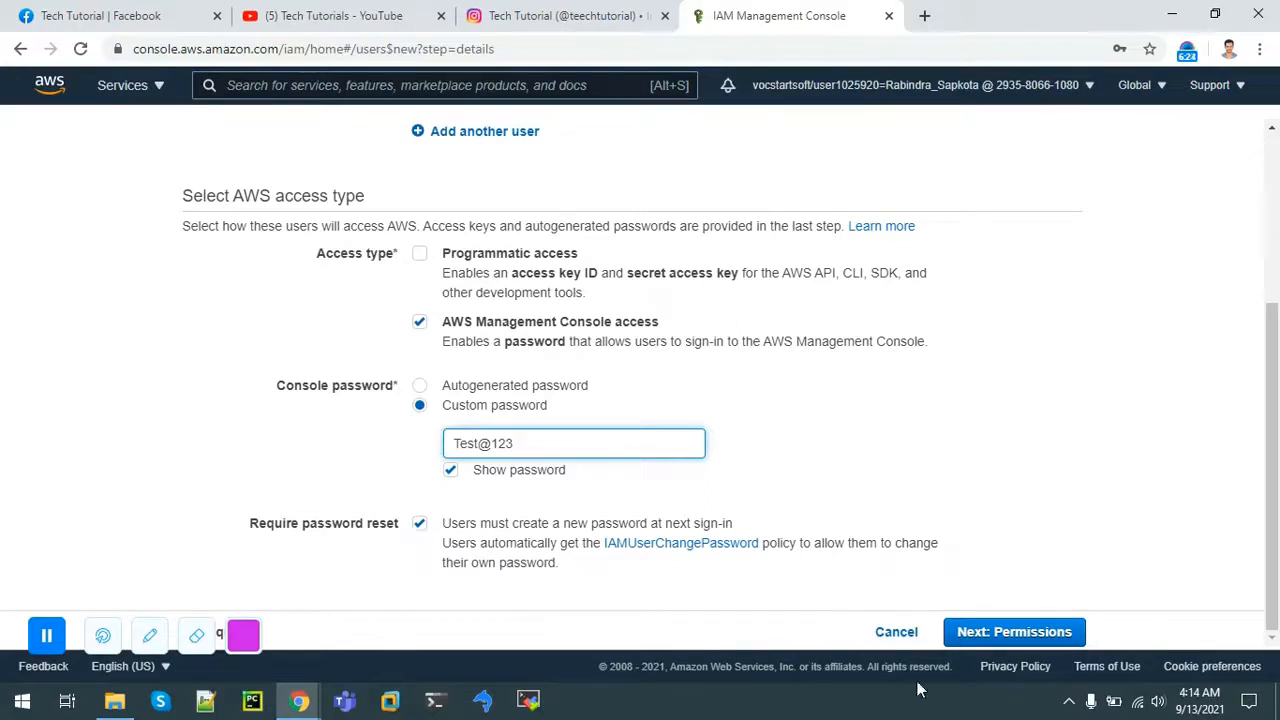
pyautogui.click(1020, 635)
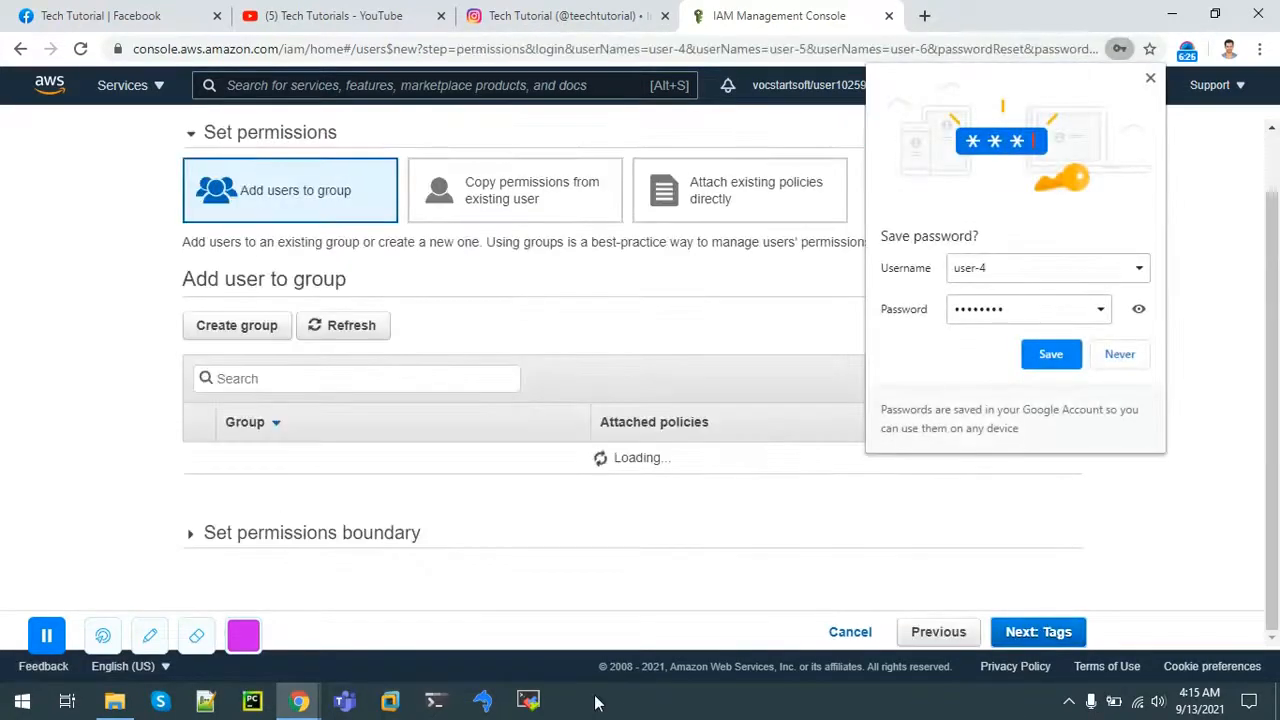
# Step: Skip groups and tags, review, and create user-4, user-5 and user-6
pyautogui.click(1149, 79)
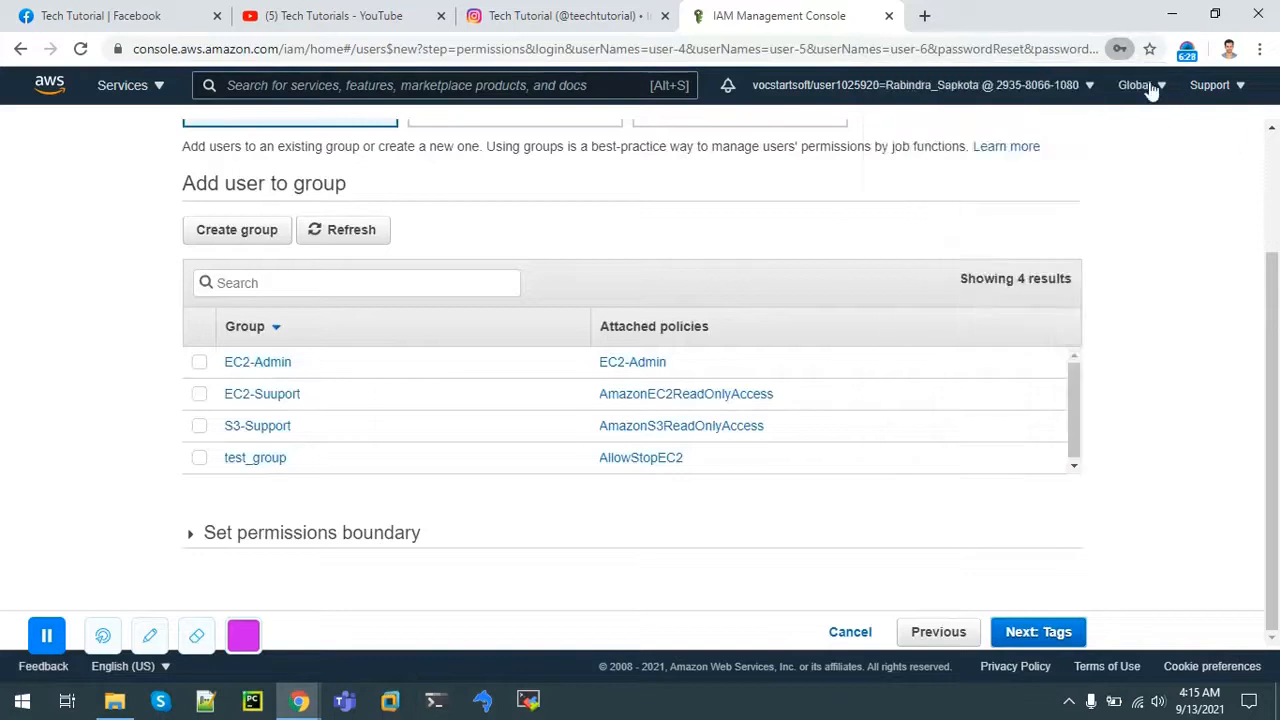
pyautogui.scroll(2, 735, 345)
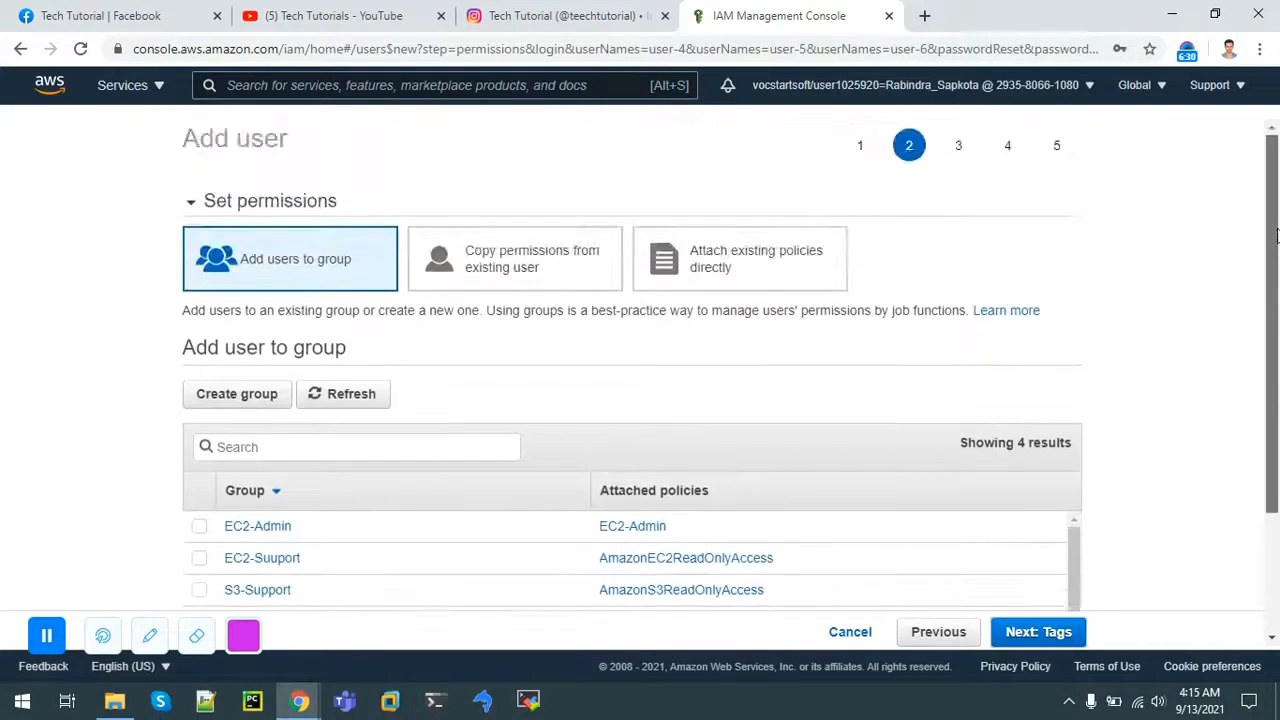
pyautogui.scroll(-2, 735, 345)
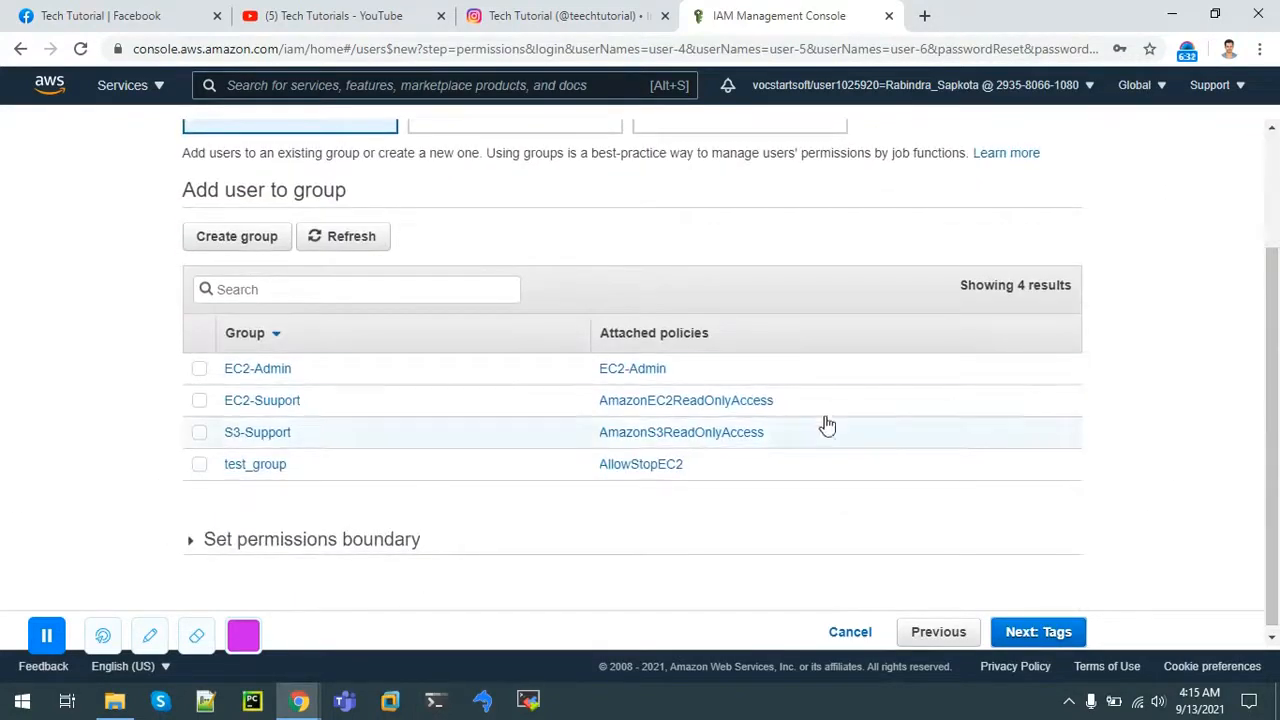
pyautogui.moveTo(1275, 445); pyautogui.dragTo(1254, 540)
pyautogui.click(1060, 636)
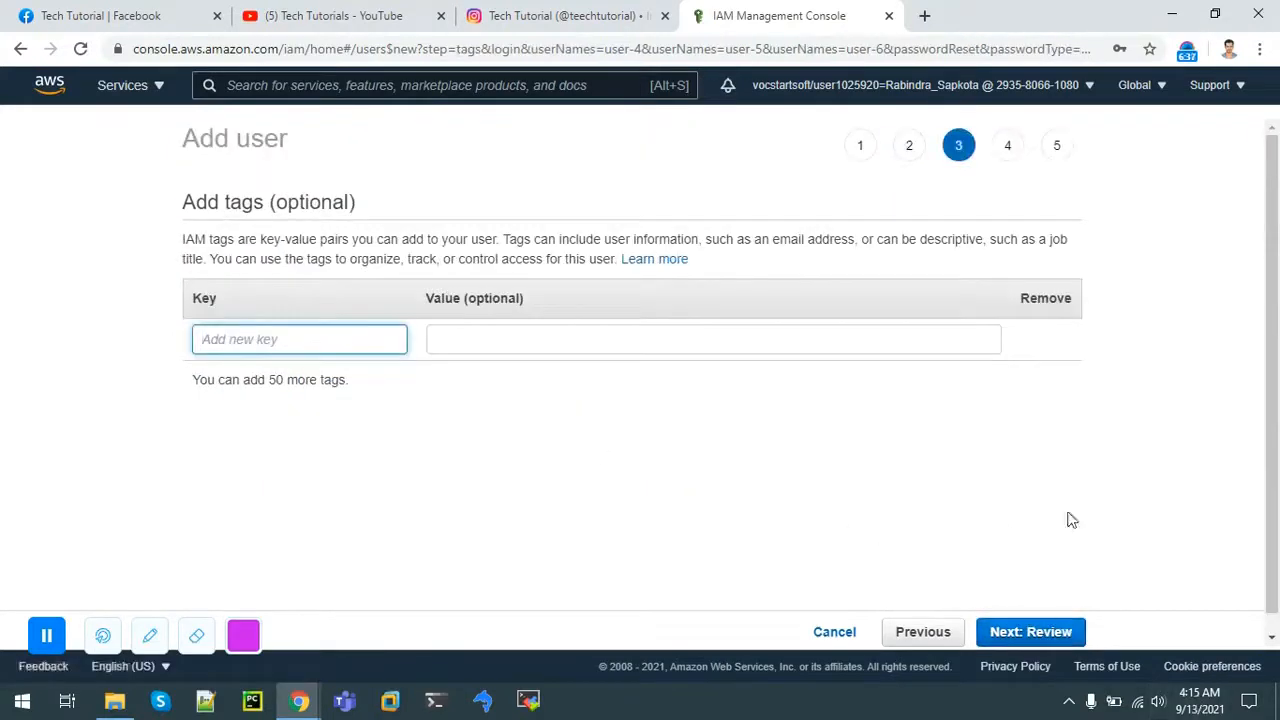
pyautogui.click(1022, 632)
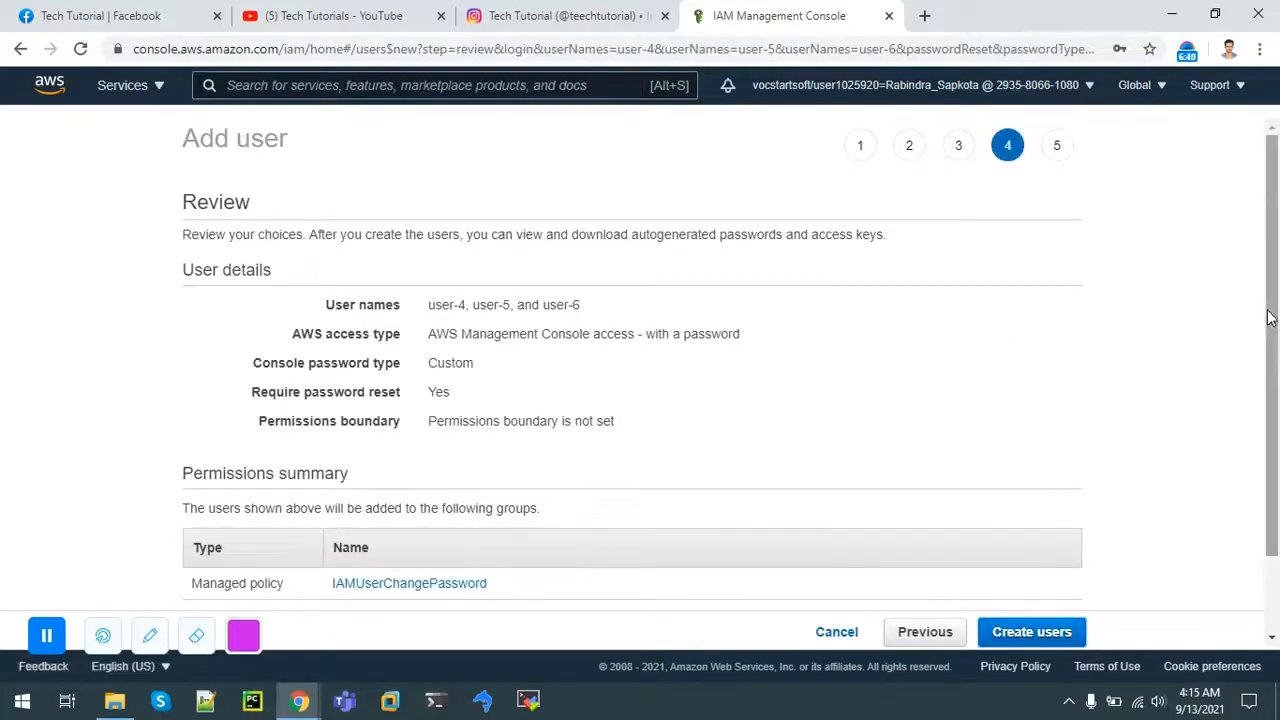
pyautogui.scroll(-1, 1265, 323)
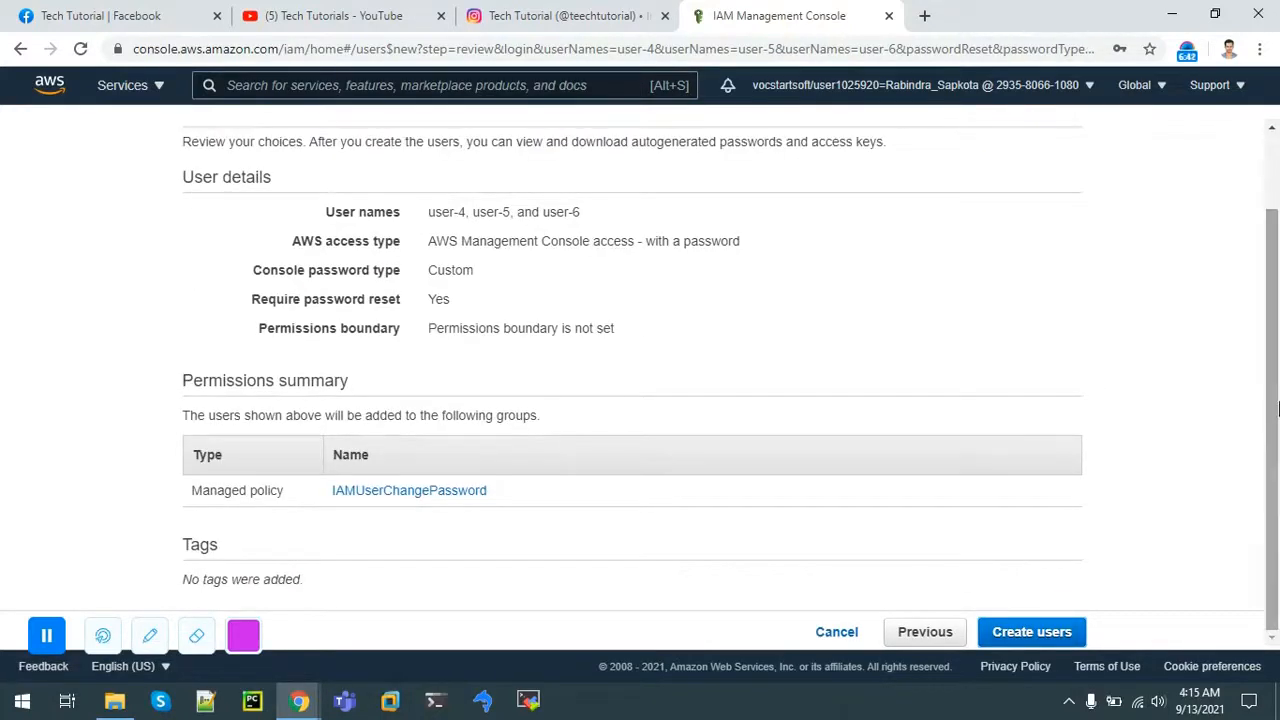
pyautogui.click(1040, 630)
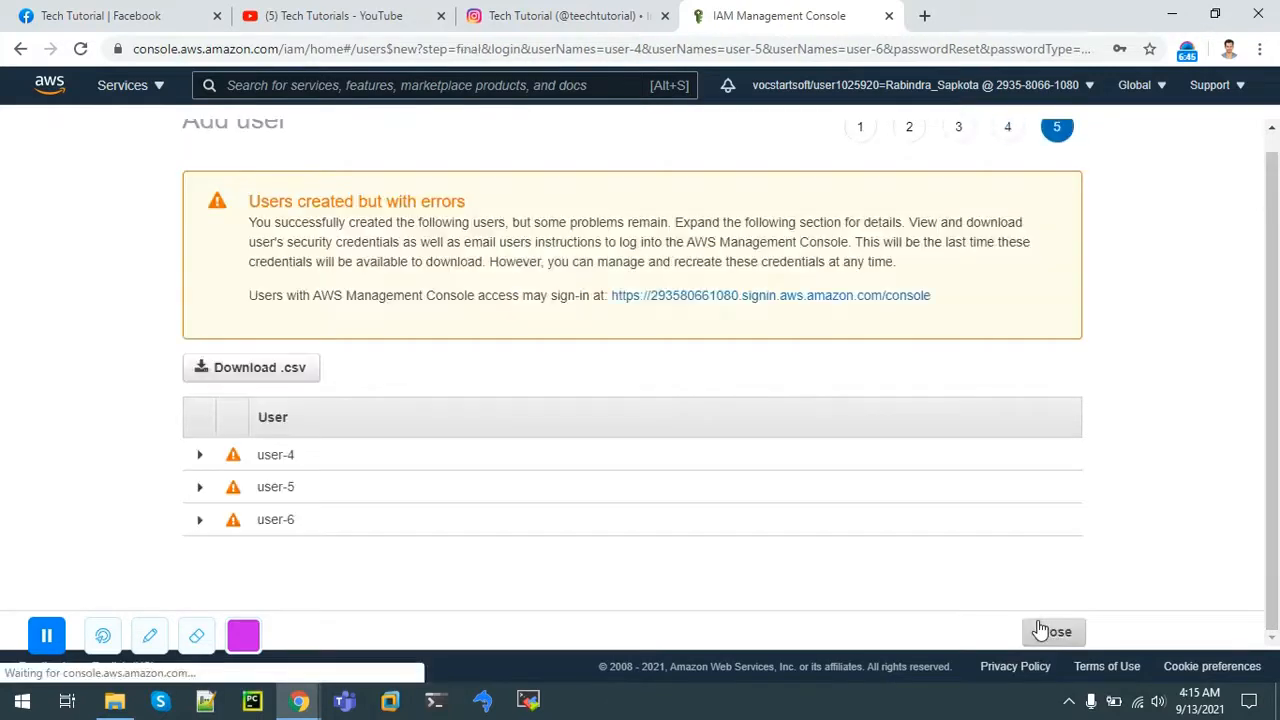
# Step: Highlight the users-created-with-errors warning and expand user-4's error details
pyautogui.moveTo(294, 205); pyautogui.dragTo(911, 261)
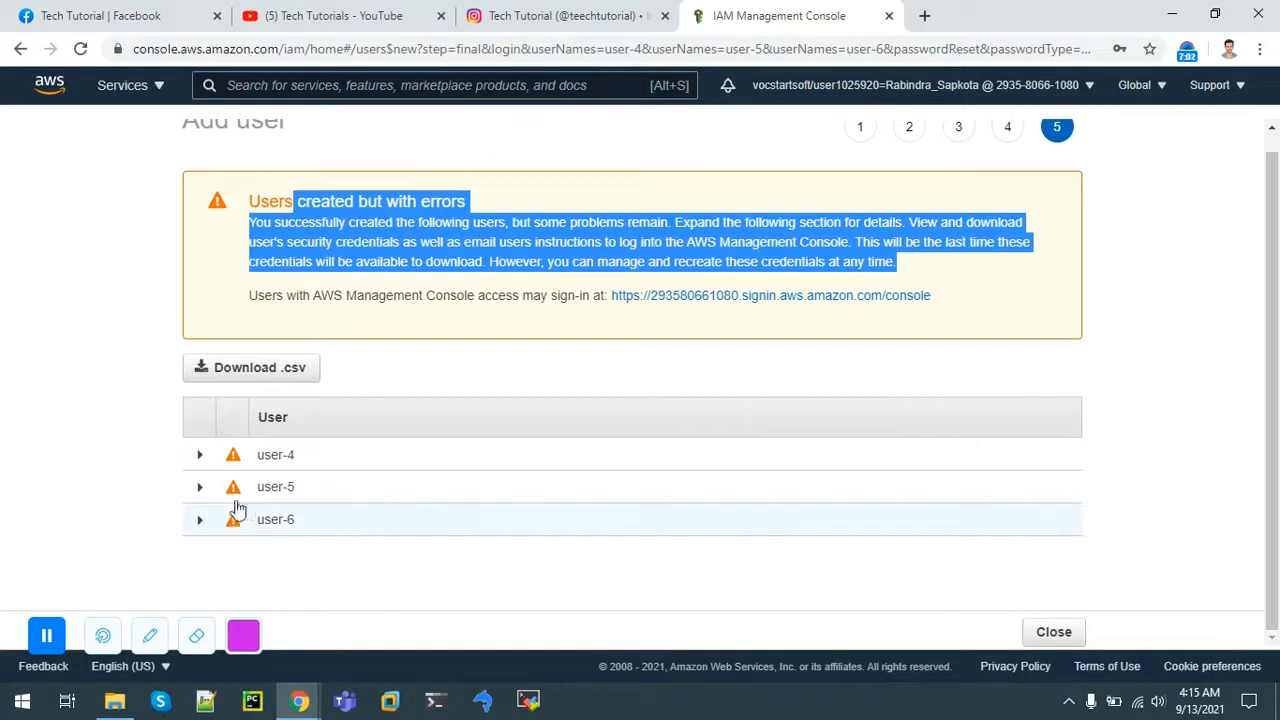
pyautogui.click(198, 458)
pyautogui.scroll(-1, 195, 466)
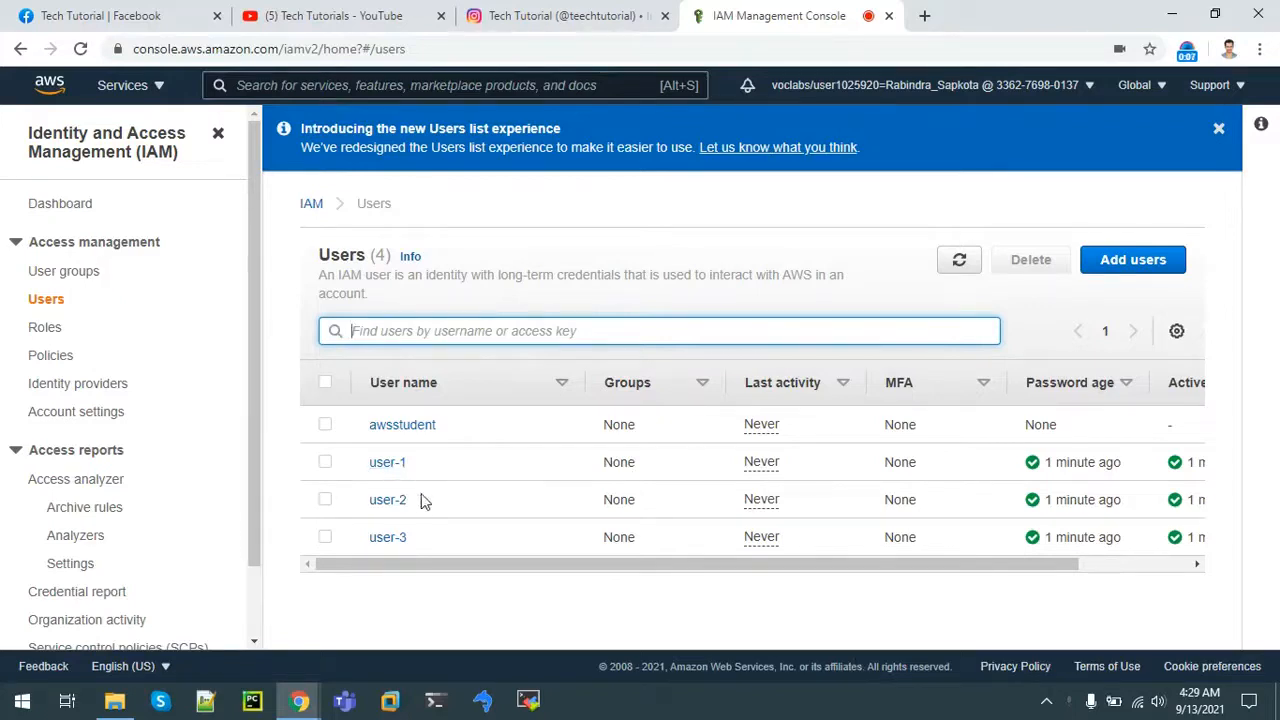
# Step: Open user-1's summary from the Users list to confirm it has no permissions policies
pyautogui.moveTo(412, 555); pyautogui.dragTo(704, 583)
pyautogui.click(704, 583)
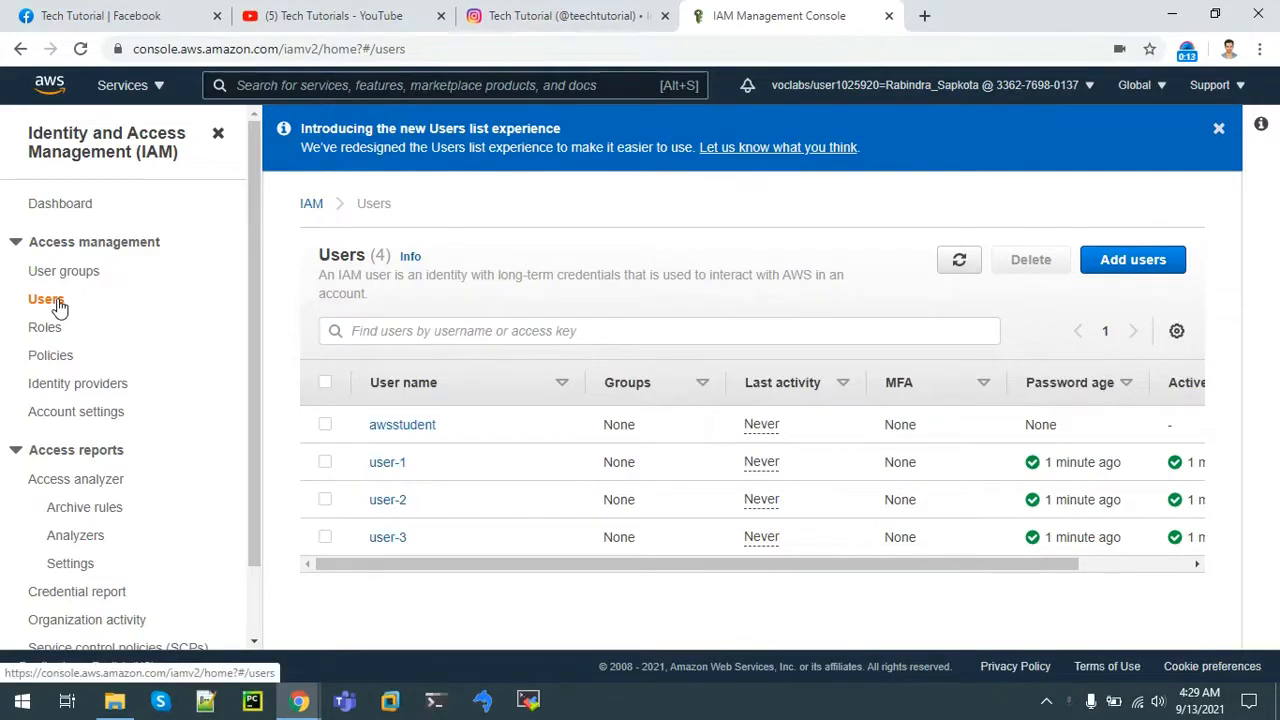
pyautogui.click(387, 464)
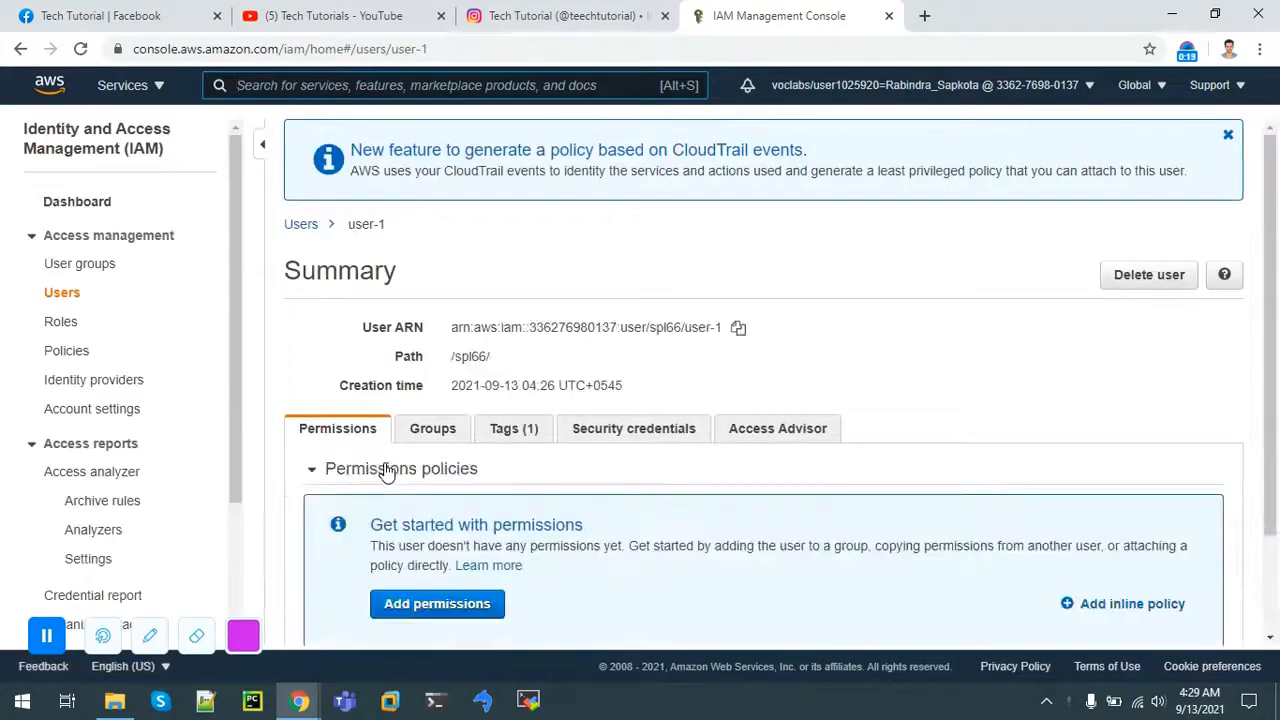
pyautogui.scroll(-2, 106, 350)
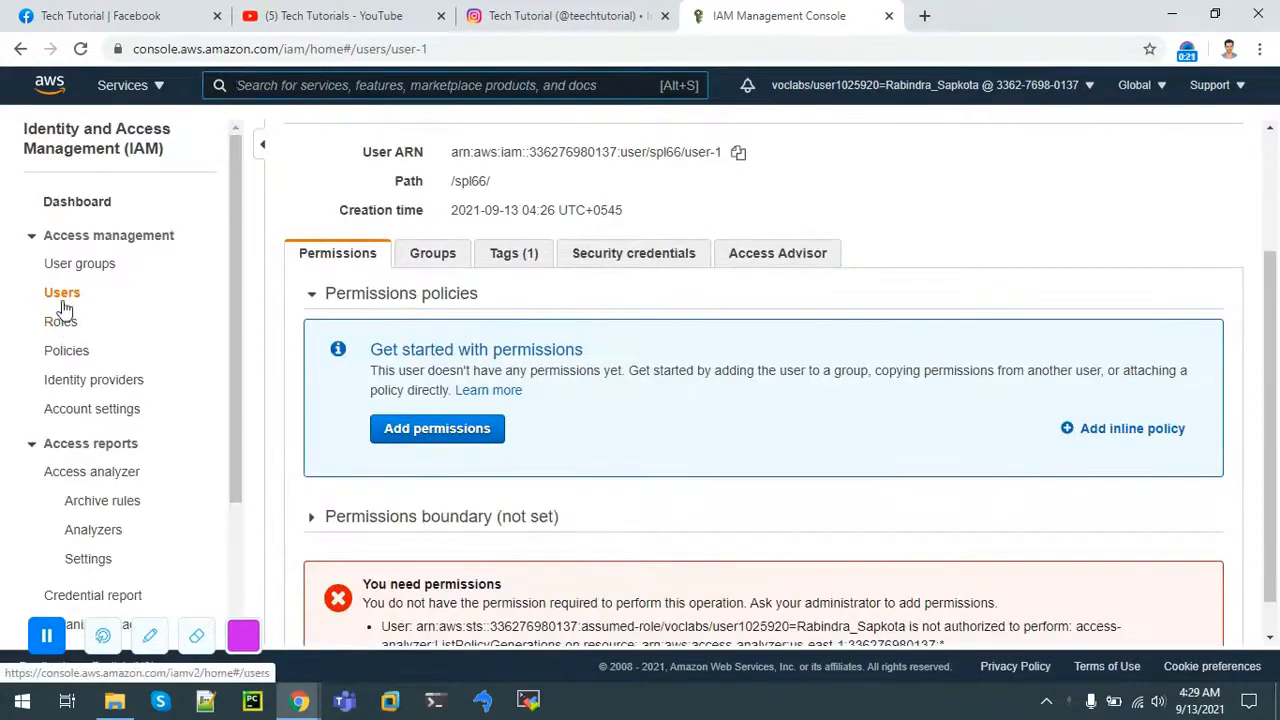
pyautogui.click(62, 302)
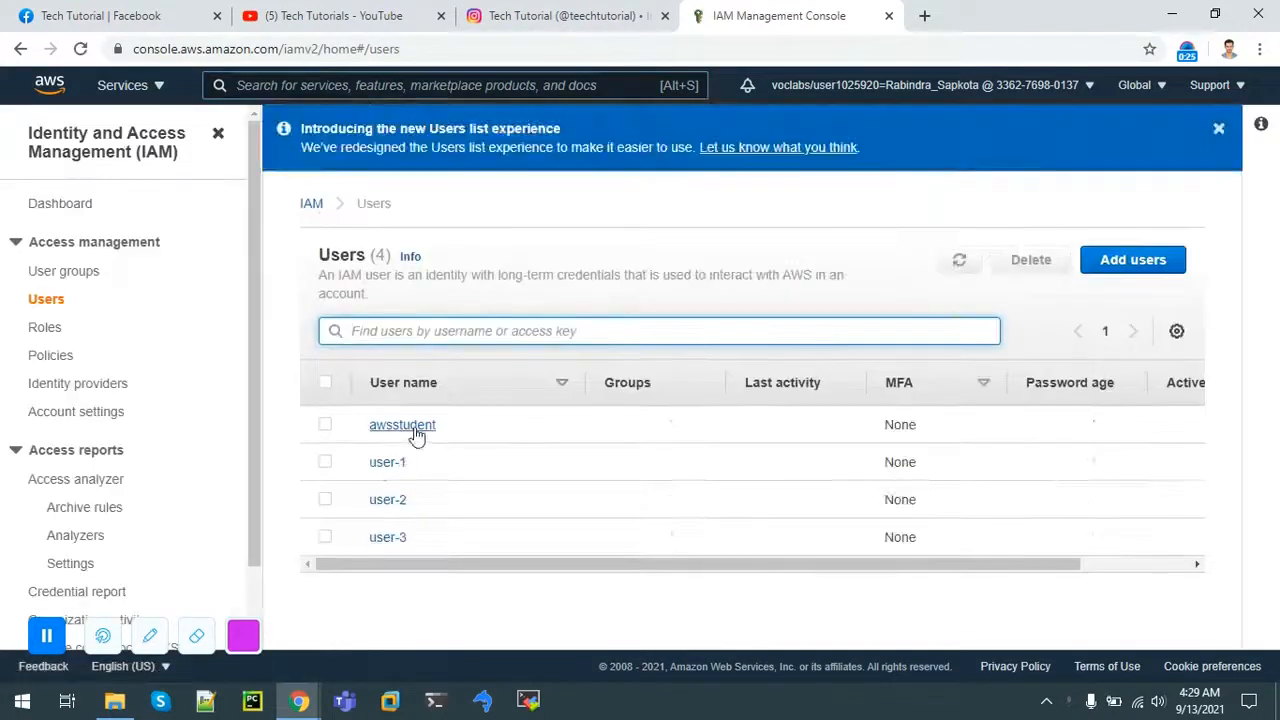
# Step: Add user-1 to the EC2-Admin group from its Groups tab
pyautogui.click(384, 464)
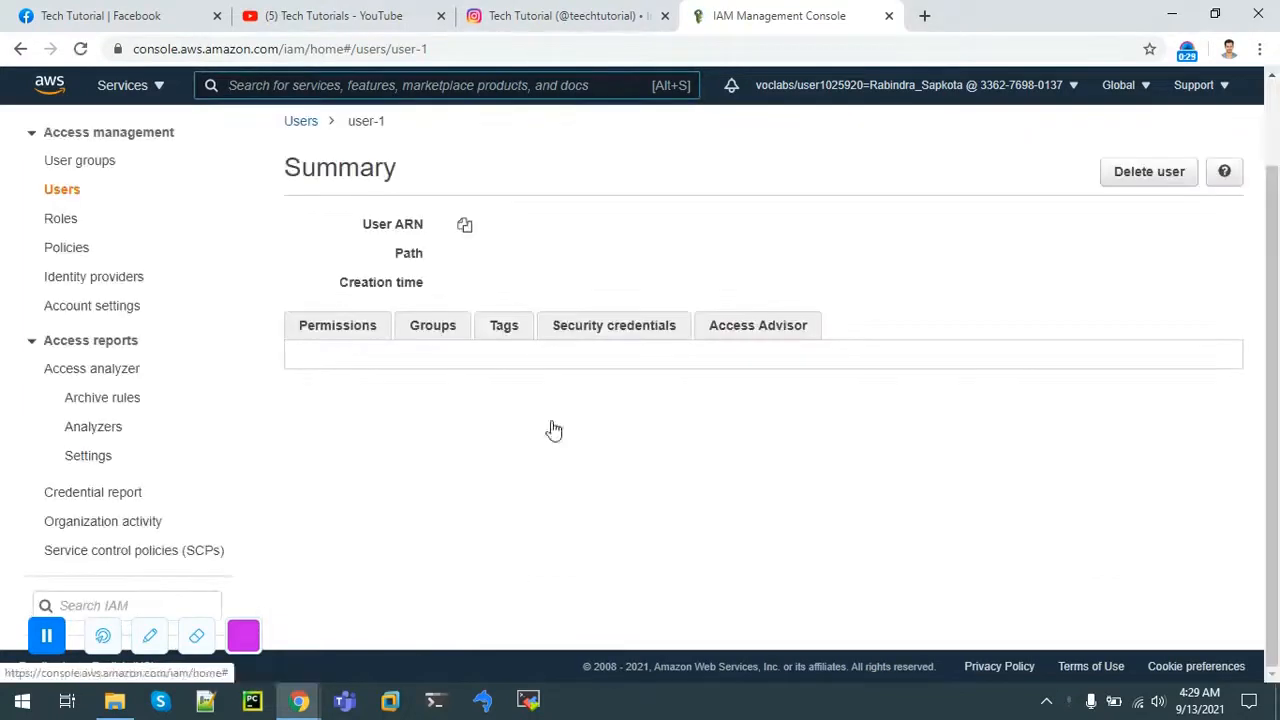
pyautogui.scroll(-2, 1277, 207)
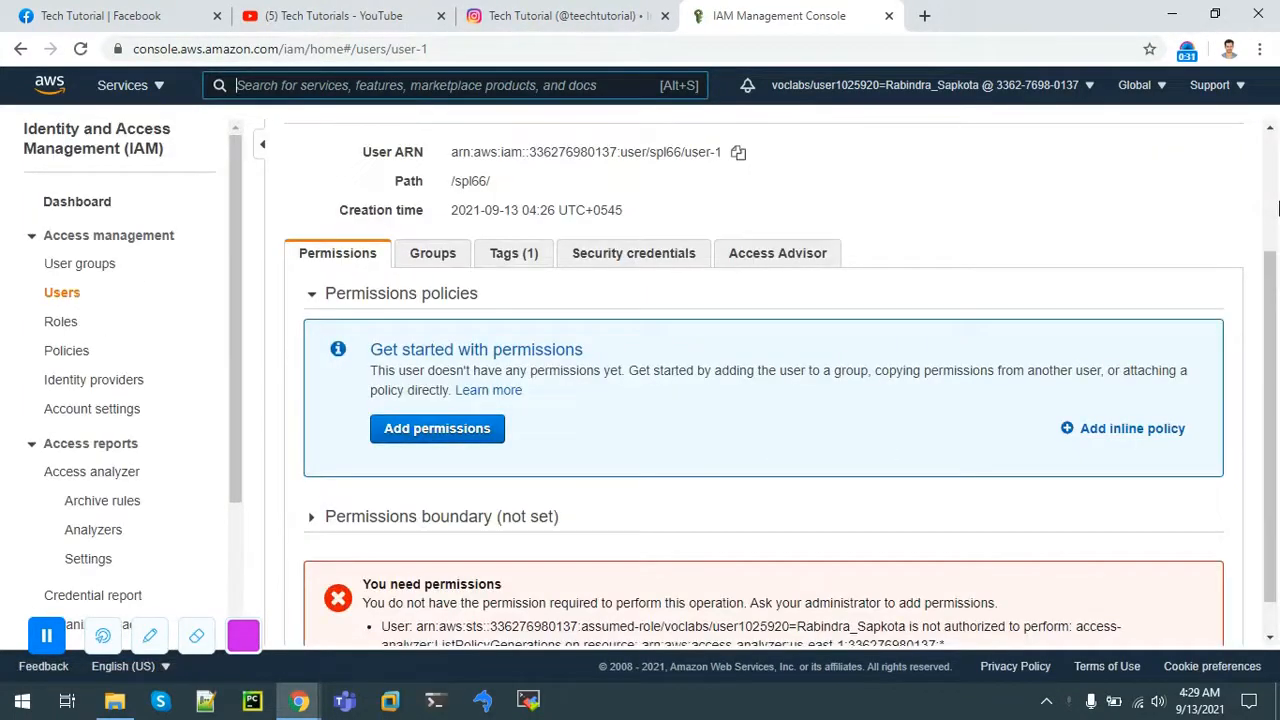
pyautogui.click(440, 258)
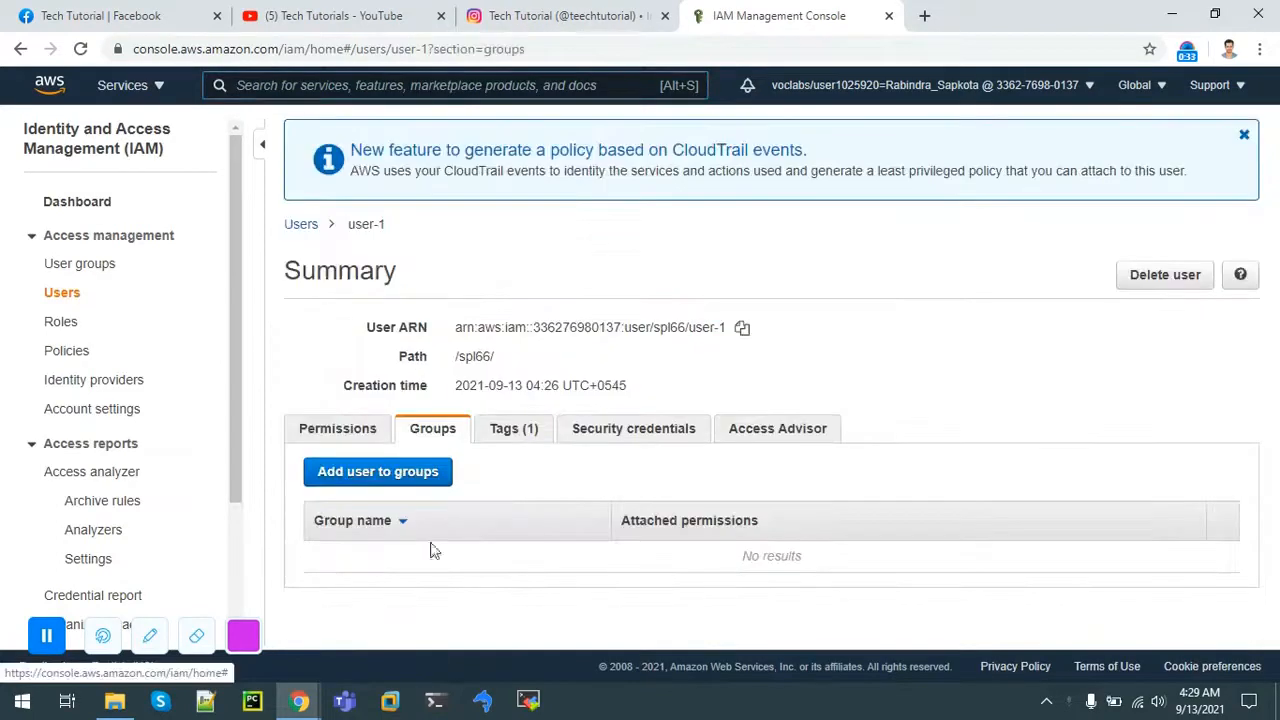
pyautogui.click(397, 481)
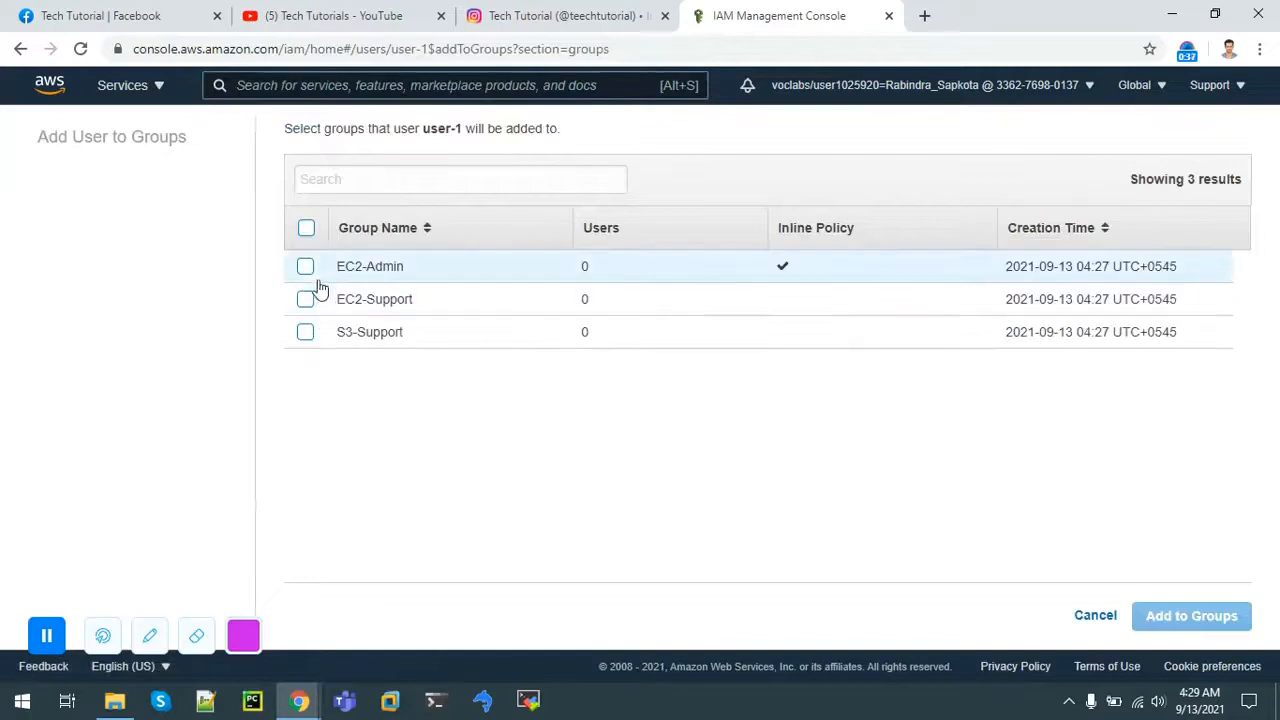
pyautogui.click(306, 267)
pyautogui.click(1160, 617)
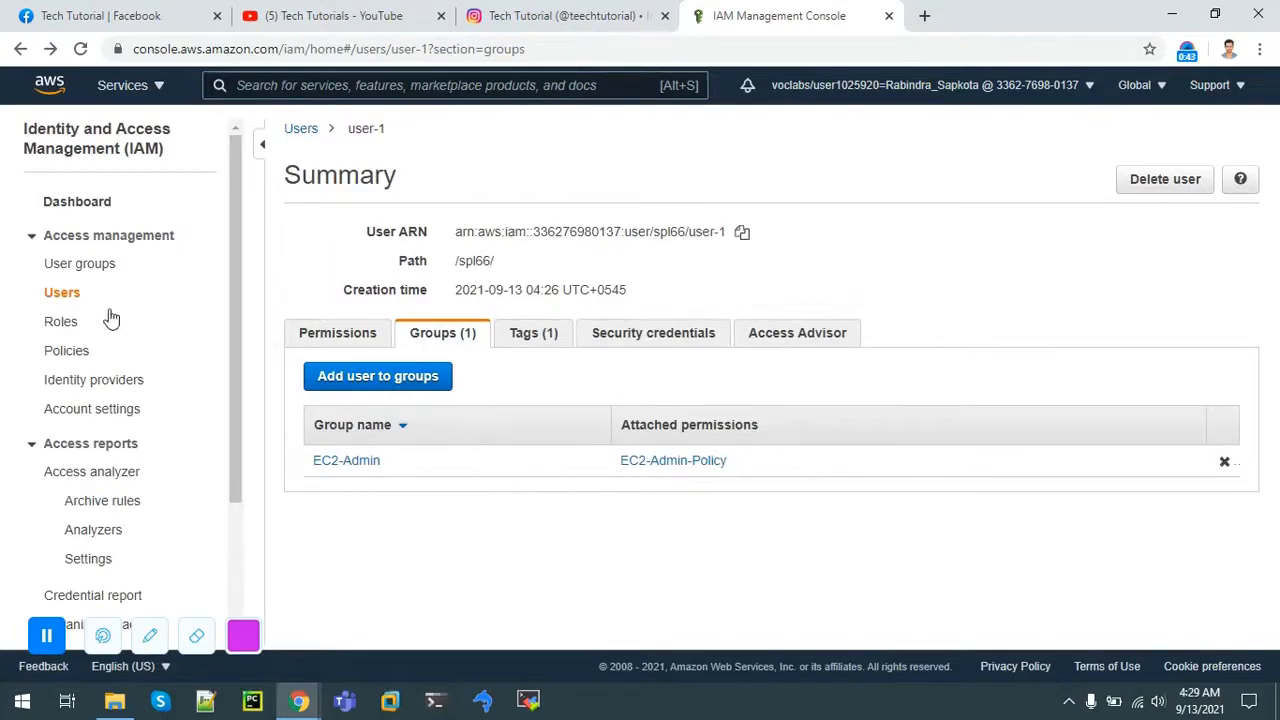
pyautogui.click(84, 266)
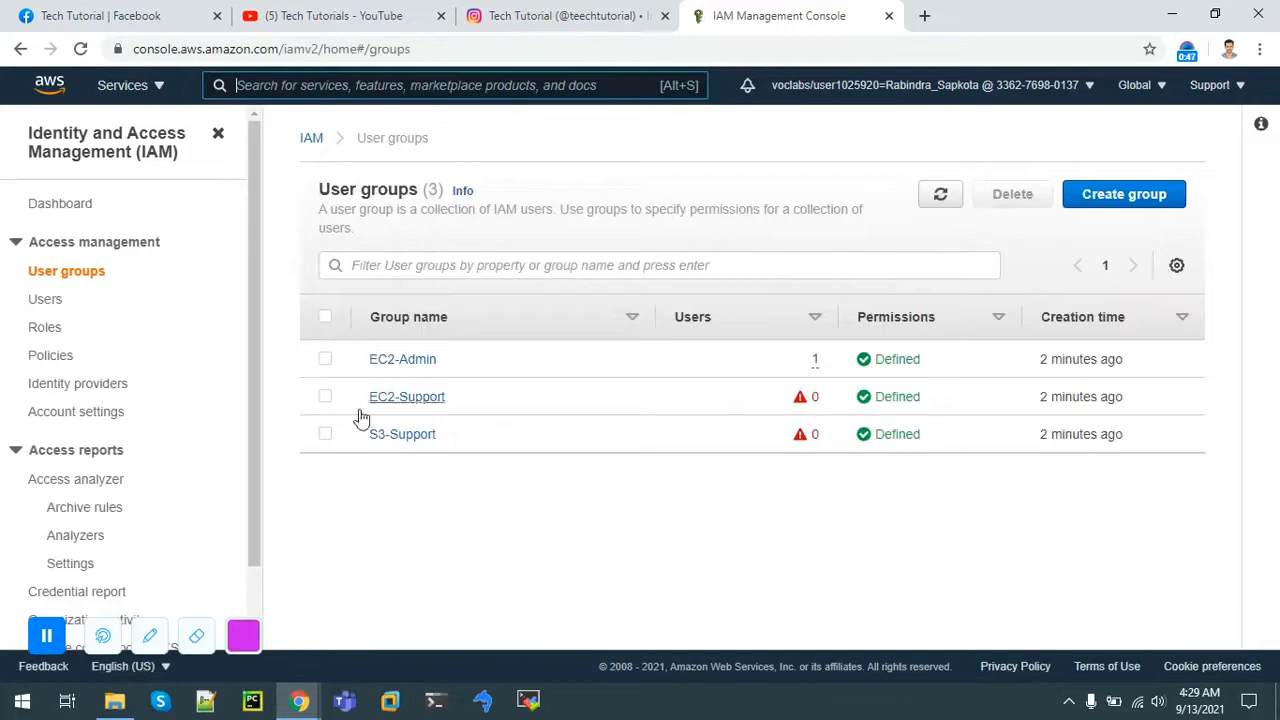
# Step: Open the EC2-Support group and add user-2 as its member
pyautogui.click(325, 397)
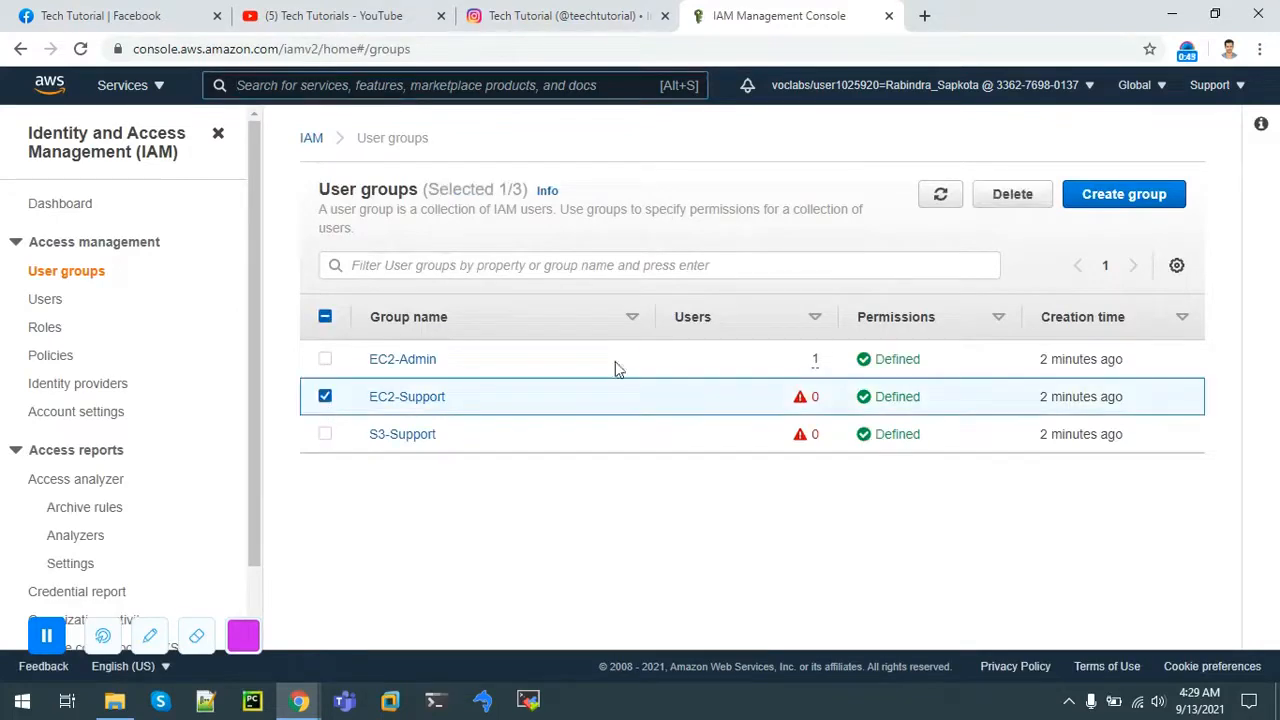
pyautogui.click(423, 397)
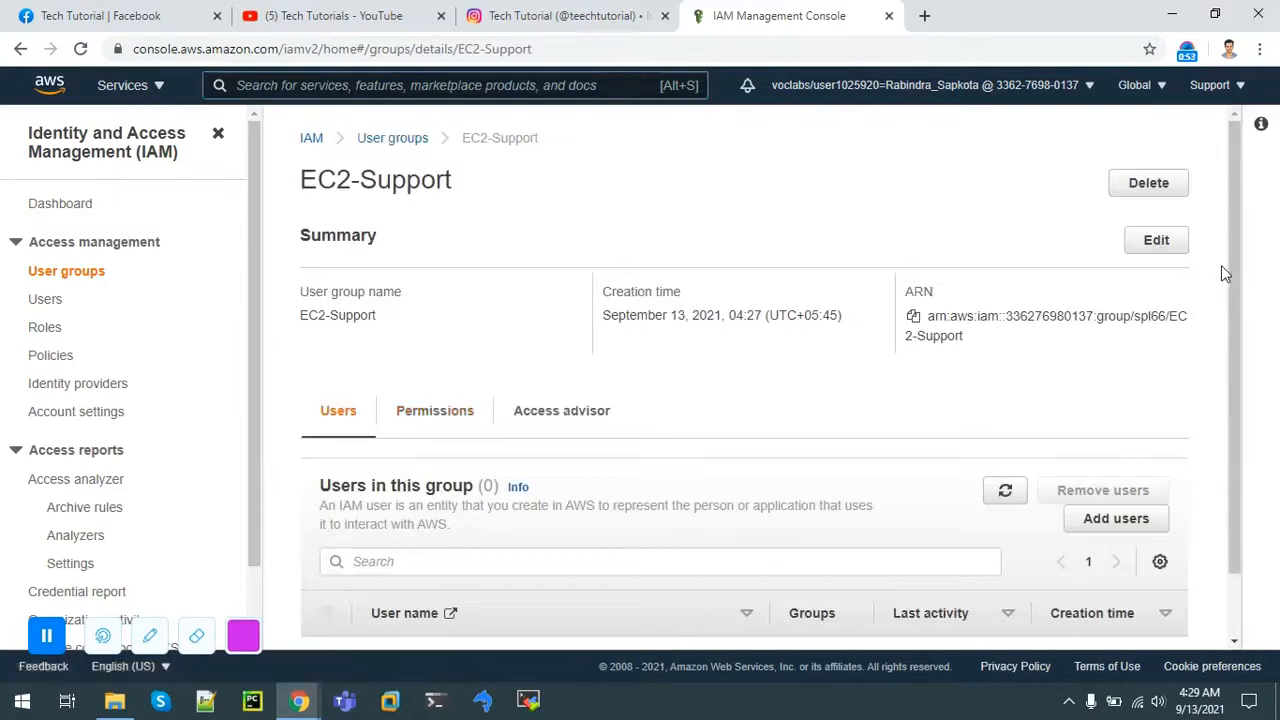
pyautogui.moveTo(1230, 288); pyautogui.dragTo(1231, 391)
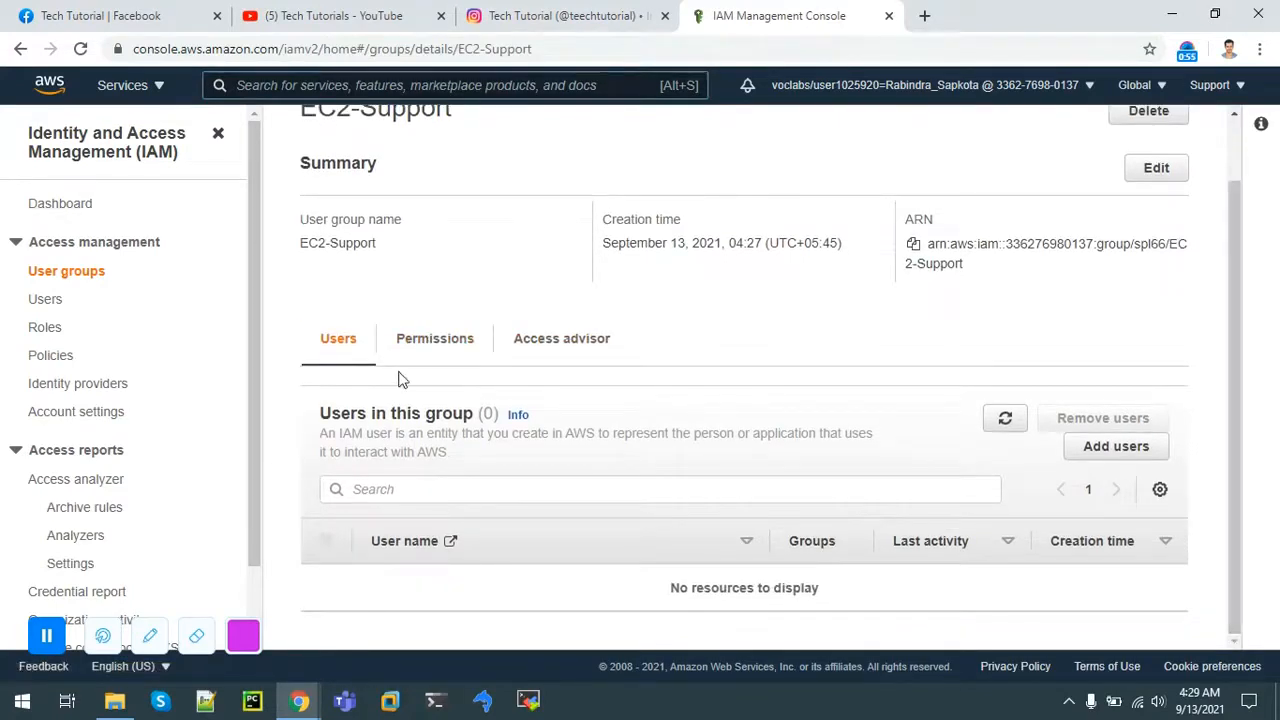
pyautogui.click(1100, 452)
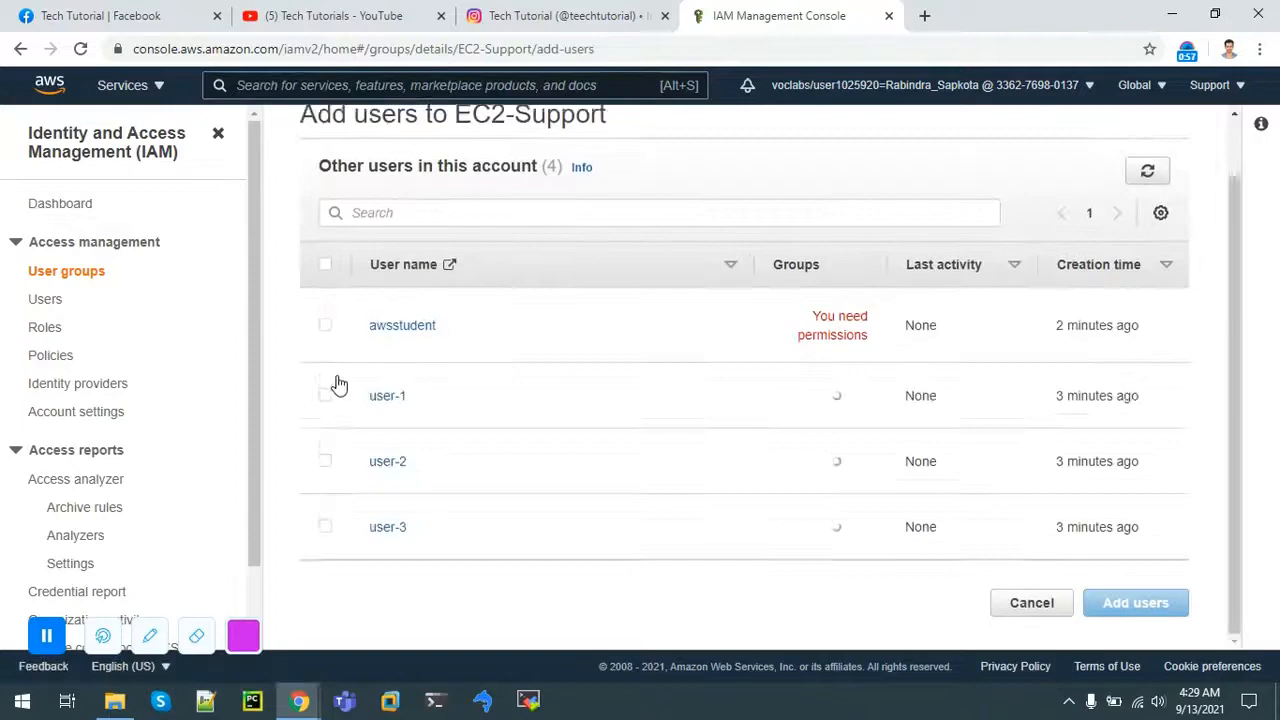
pyautogui.click(325, 485)
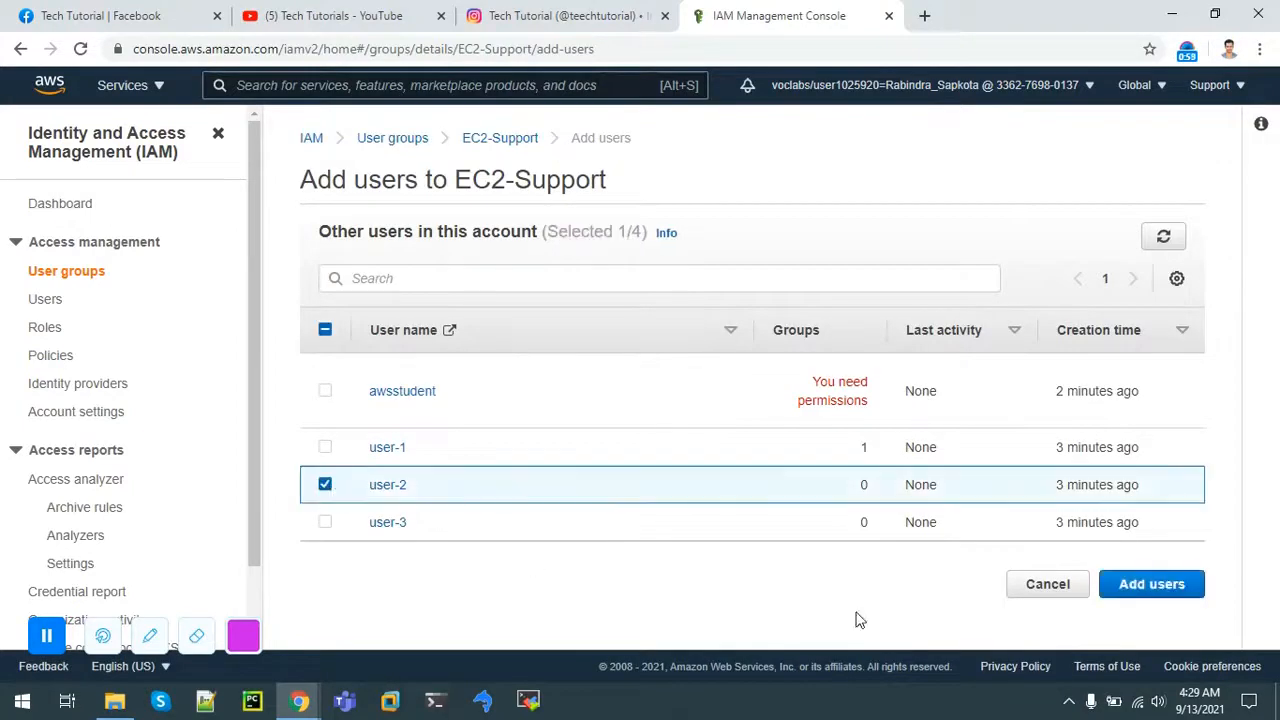
pyautogui.click(1190, 594)
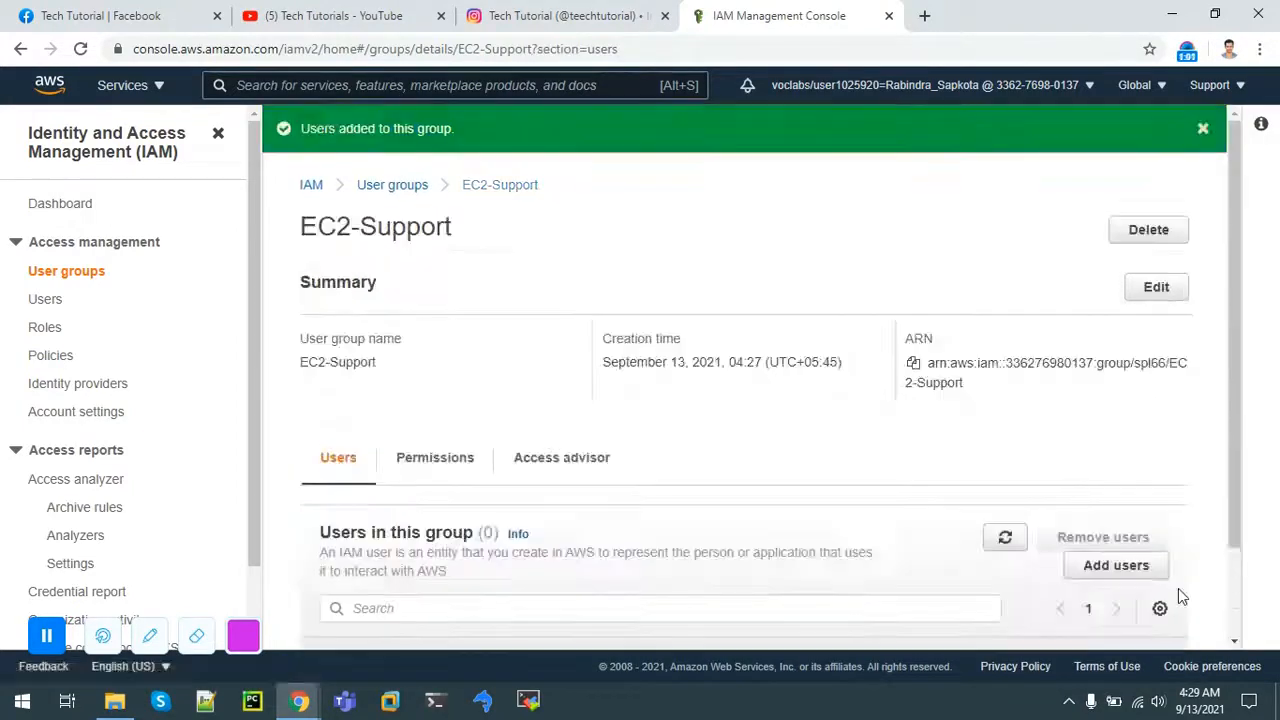
pyautogui.moveTo(1236, 366); pyautogui.dragTo(1228, 584)
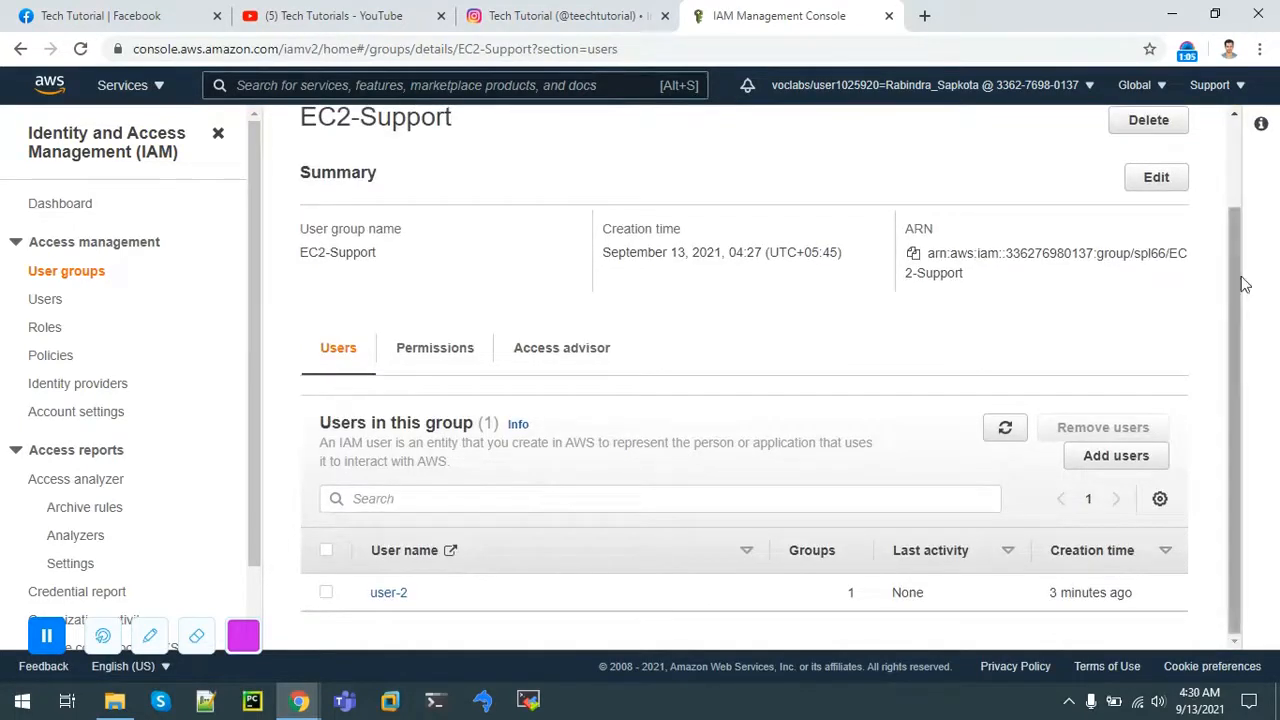
pyautogui.click(62, 273)
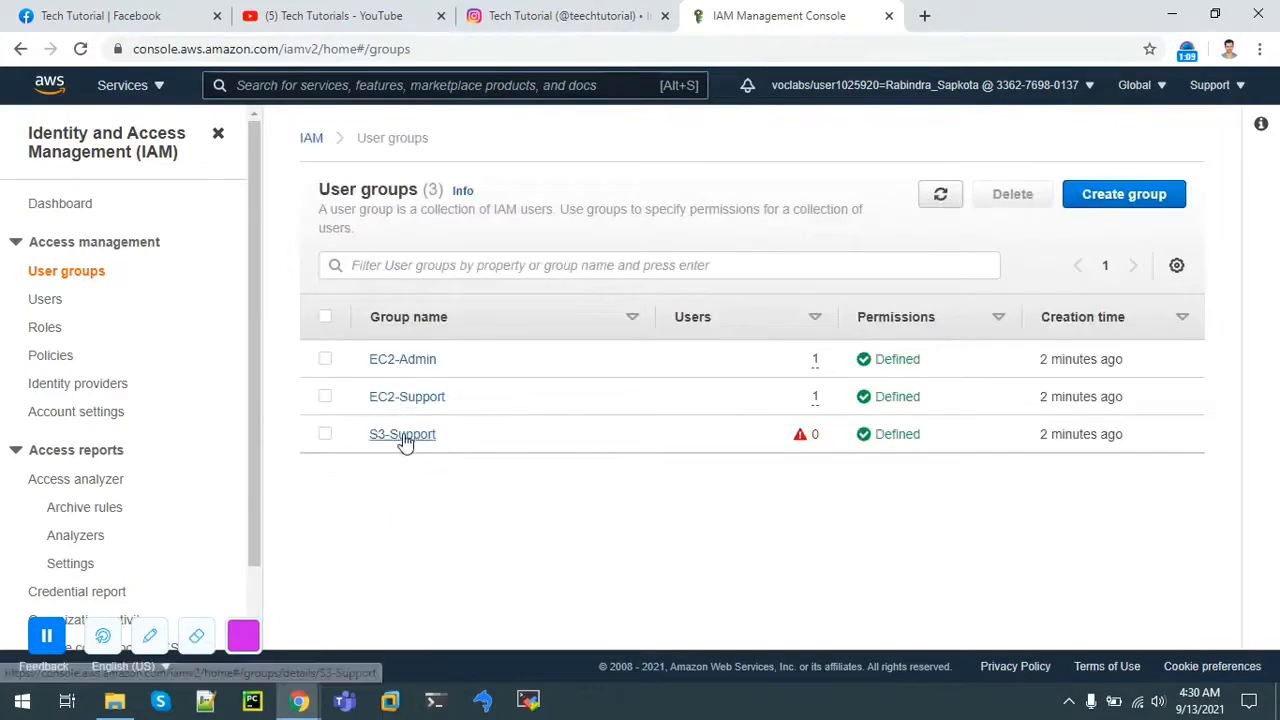
# Step: Open the S3-Support group and add user-3 as its member
pyautogui.click(410, 436)
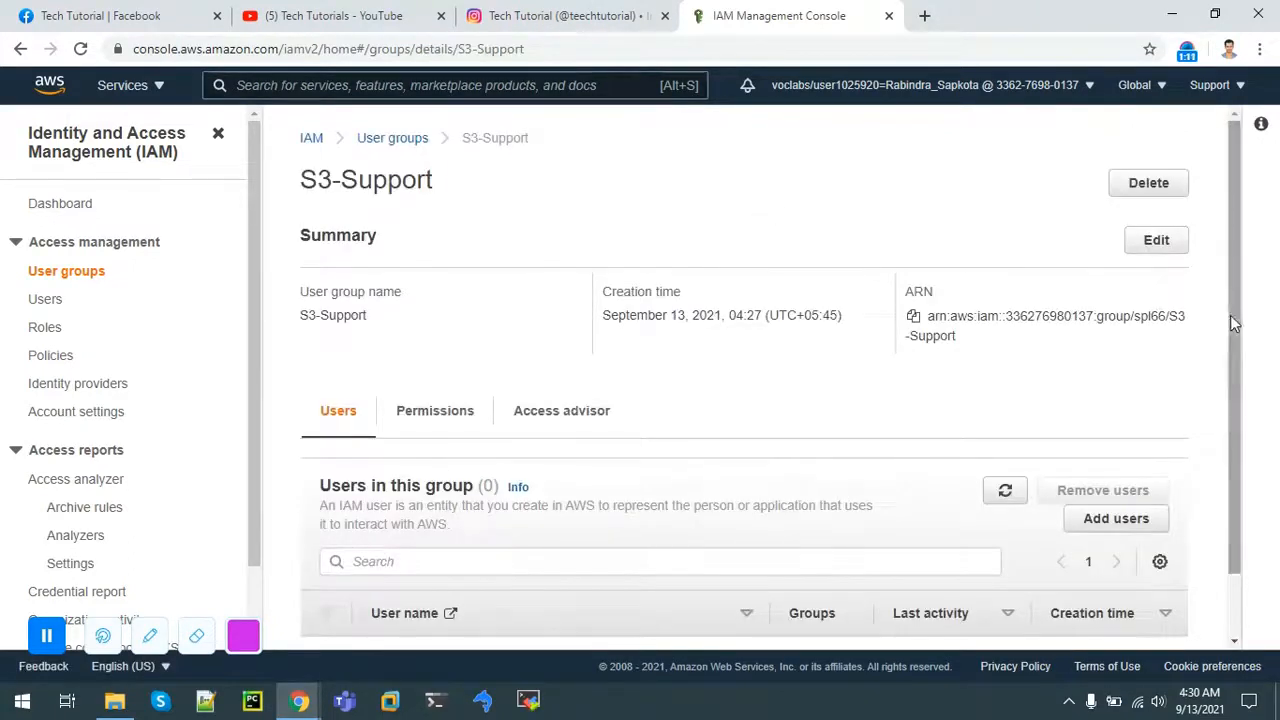
pyautogui.moveTo(1230, 315); pyautogui.dragTo(1235, 431)
pyautogui.click(1116, 446)
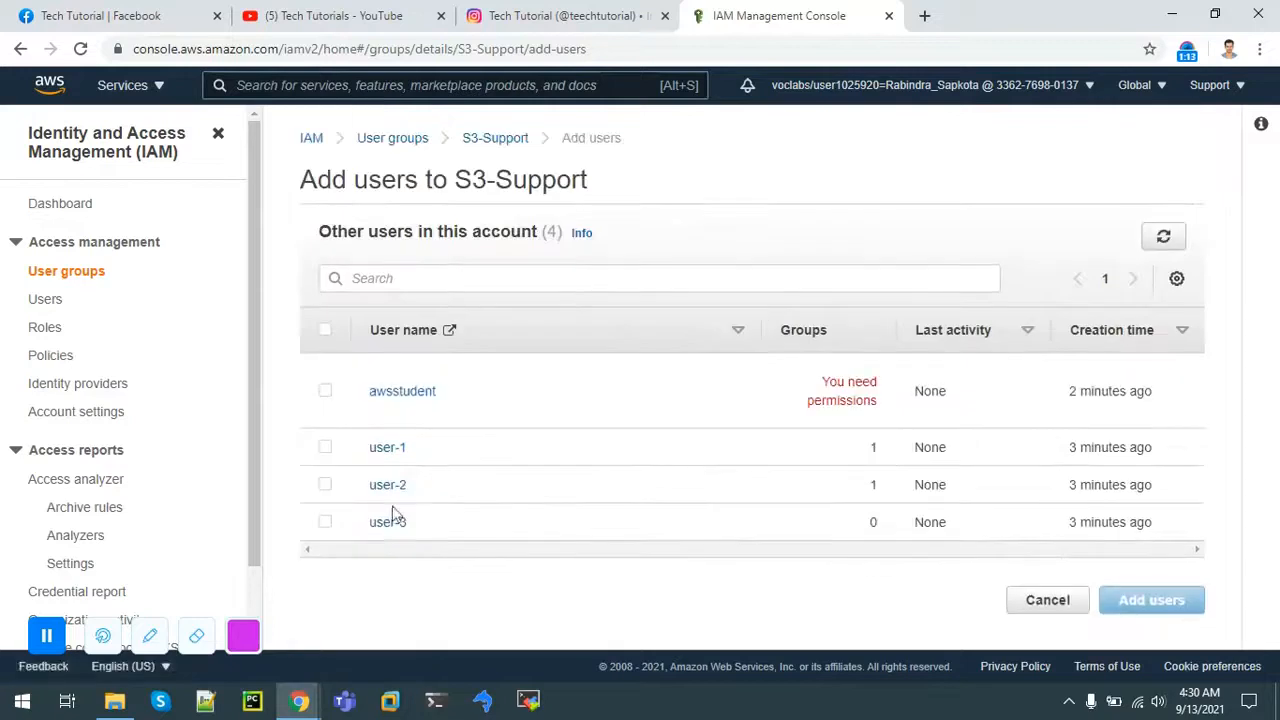
pyautogui.click(326, 522)
pyautogui.click(1152, 602)
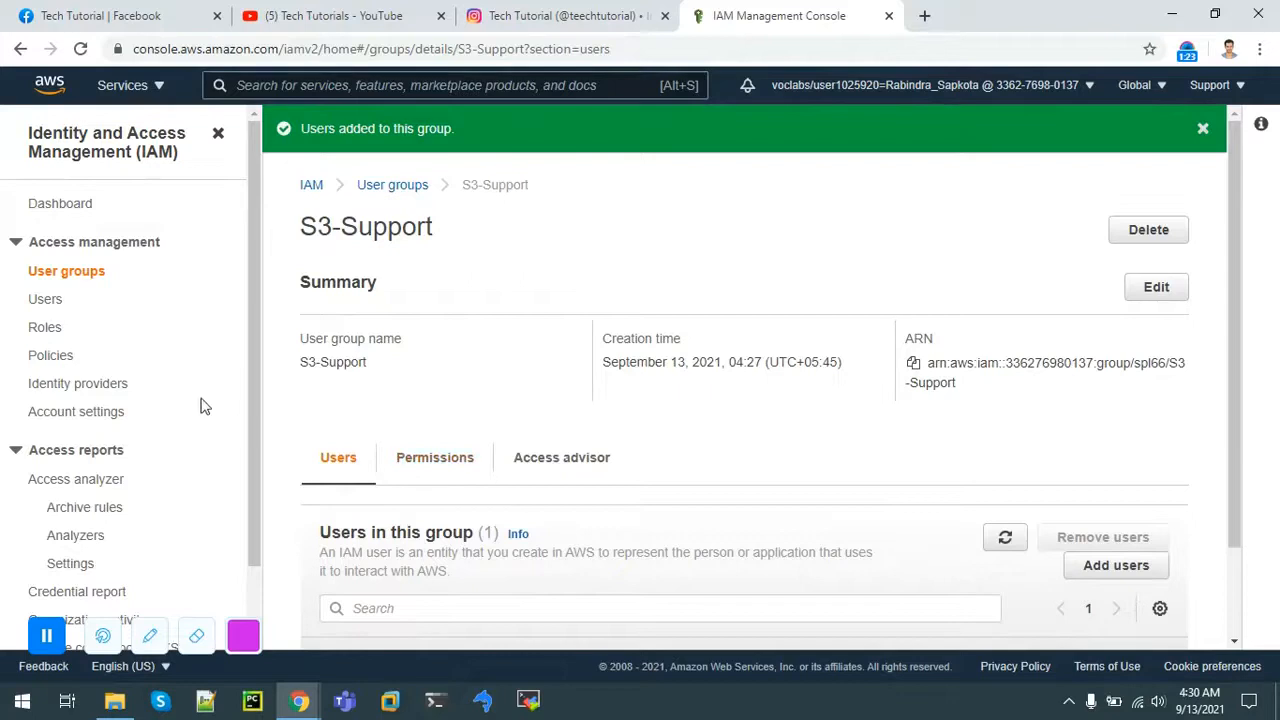
pyautogui.click(37, 305)
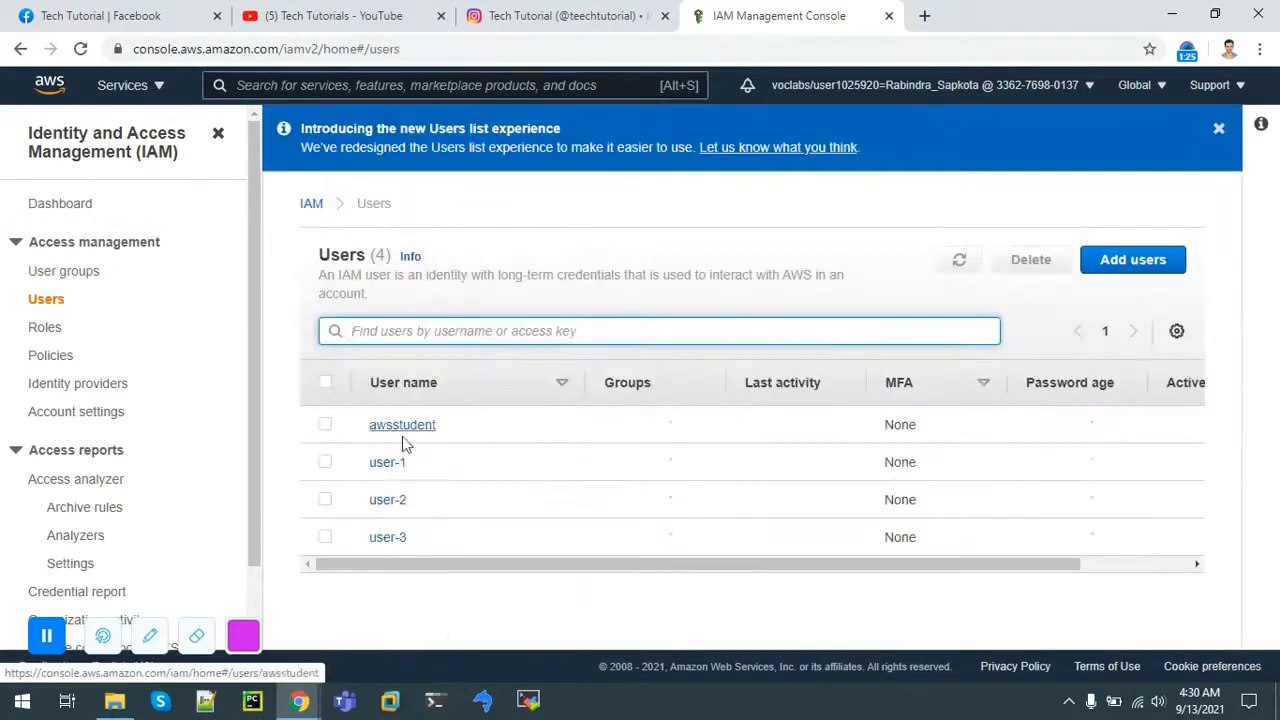
# Step: Check user-1's group membership, console sign-in link and MFA status under Security credentials
pyautogui.click(387, 462)
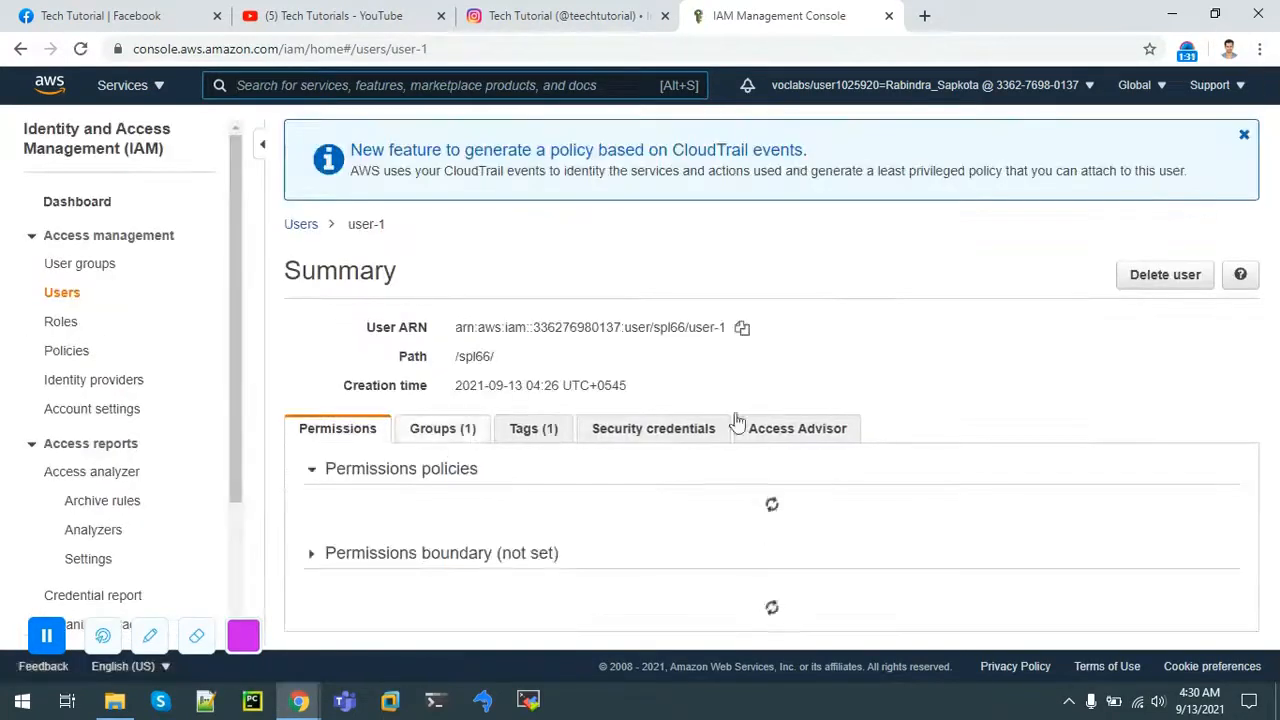
pyautogui.scroll(-2, 820, 463)
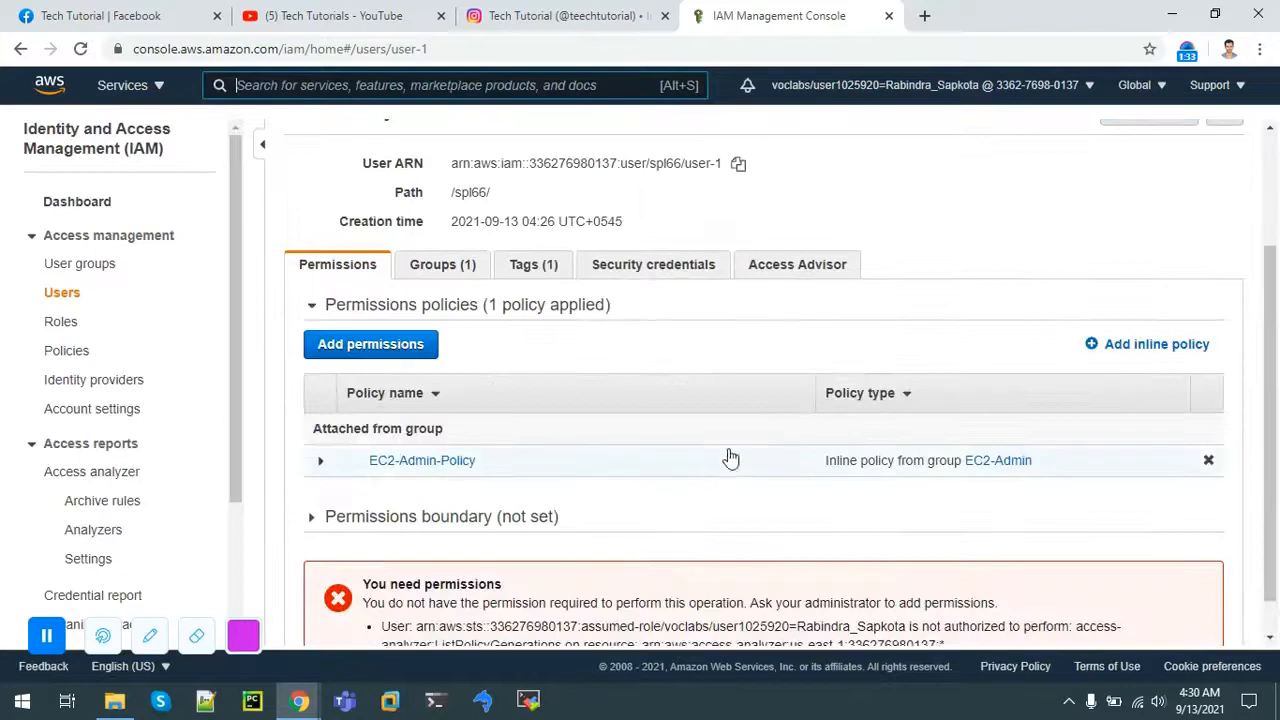
pyautogui.click(442, 268)
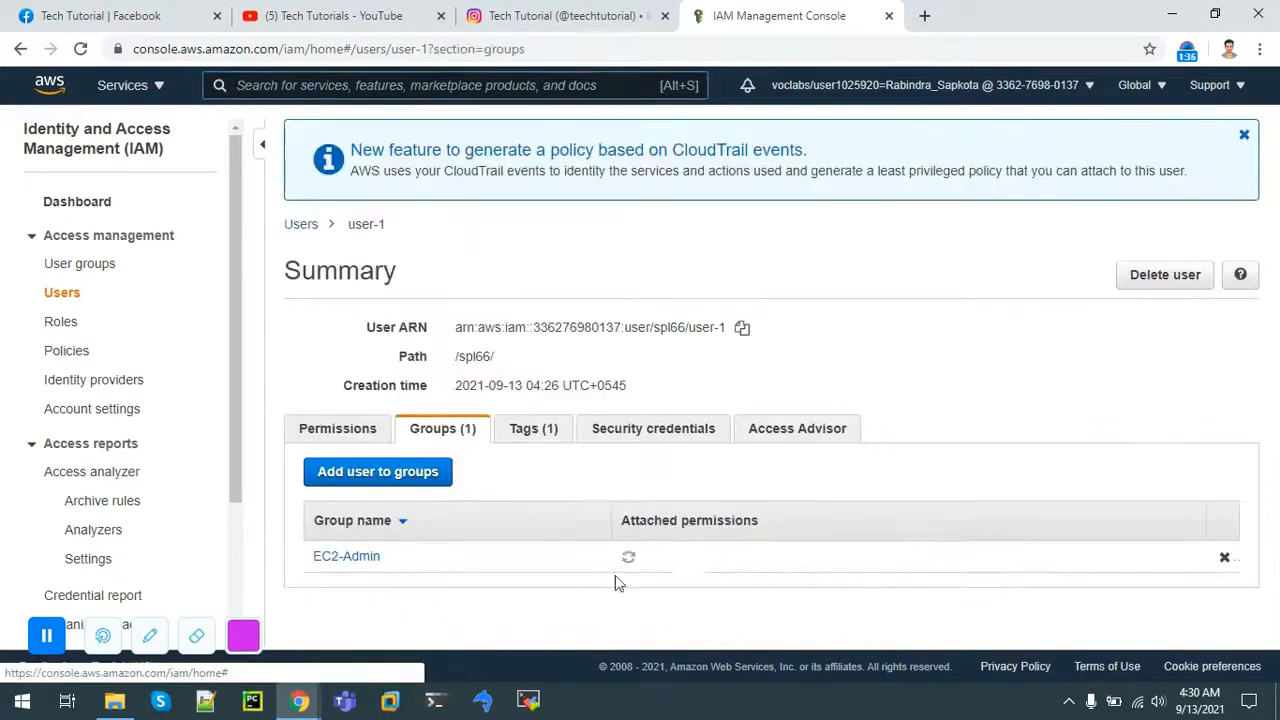
pyautogui.click(667, 432)
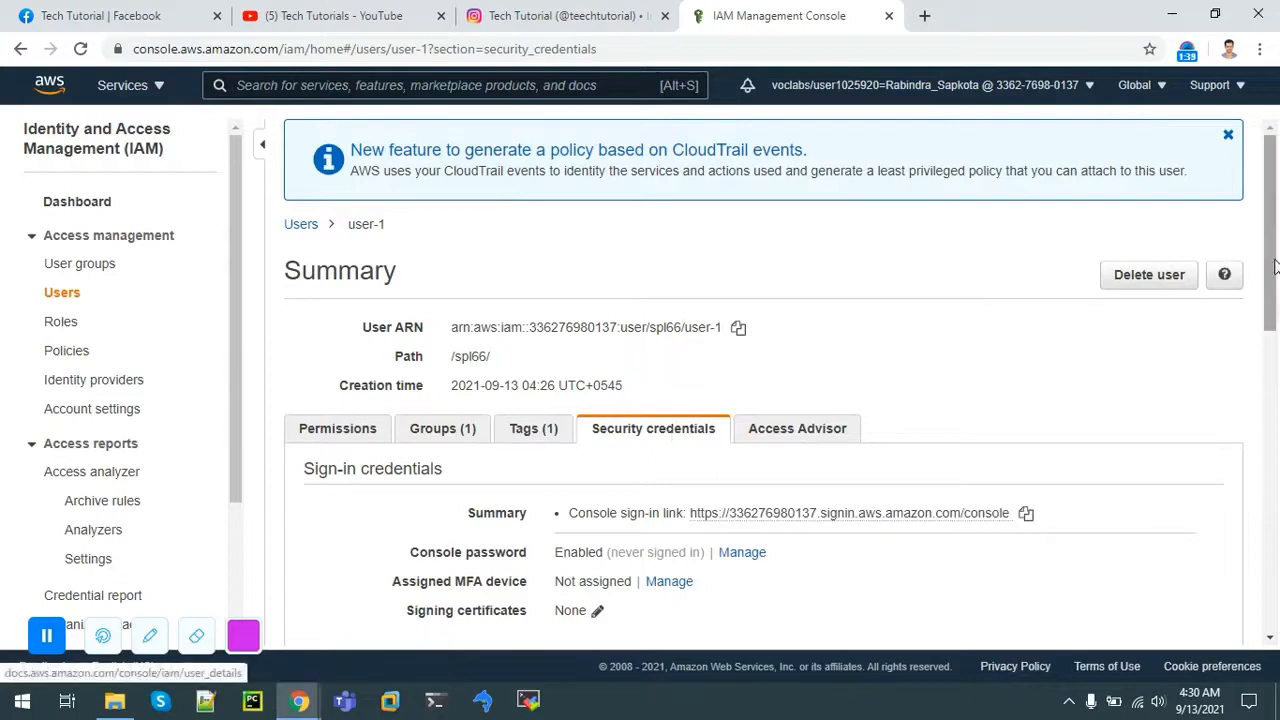
pyautogui.scroll(-3, 643, 220)
pyautogui.moveTo(689, 231); pyautogui.dragTo(1030, 255)
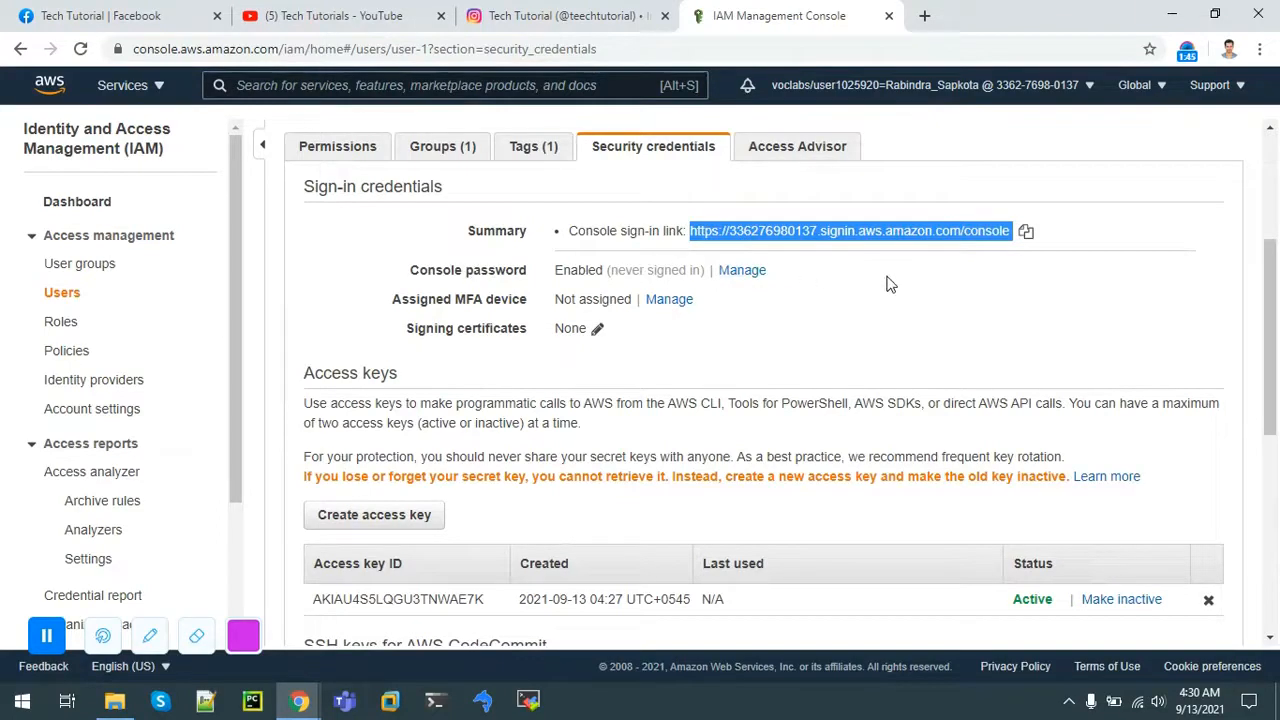
pyautogui.moveTo(451, 303); pyautogui.dragTo(697, 309)
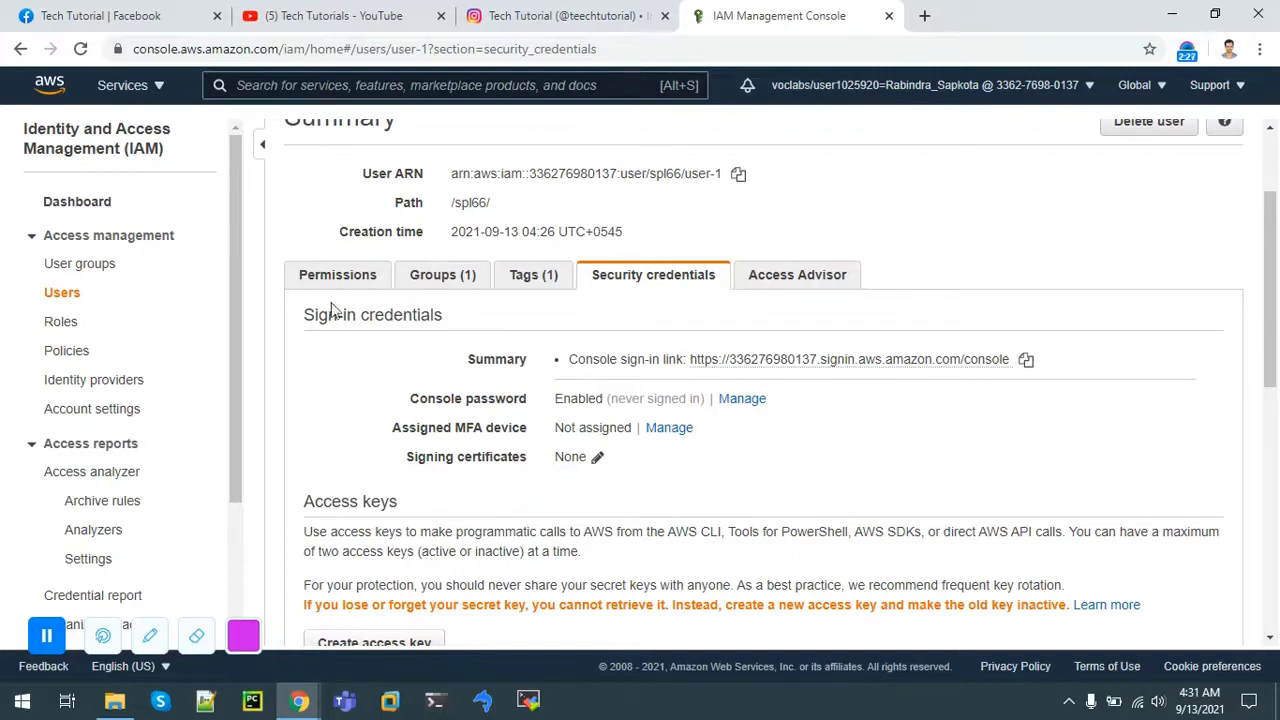
# Step: Copy user-1's console sign-in link and open a new private browser window
pyautogui.click(75, 296)
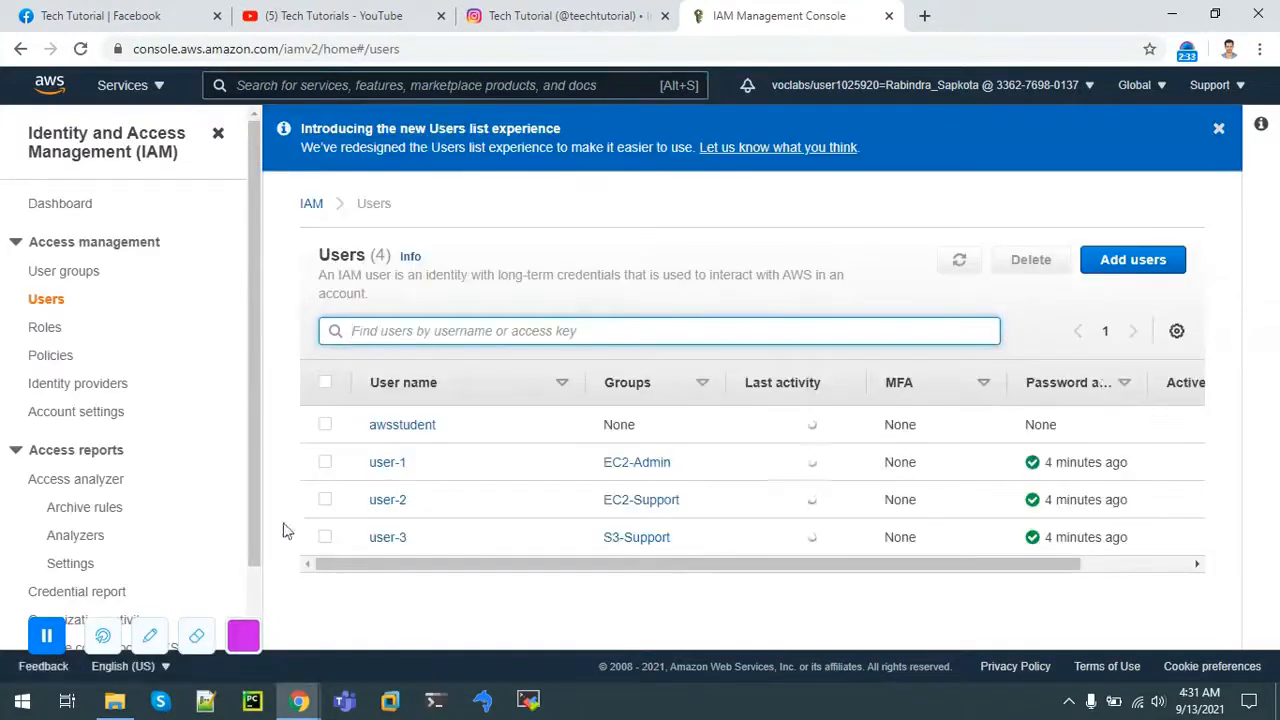
pyautogui.click(401, 465)
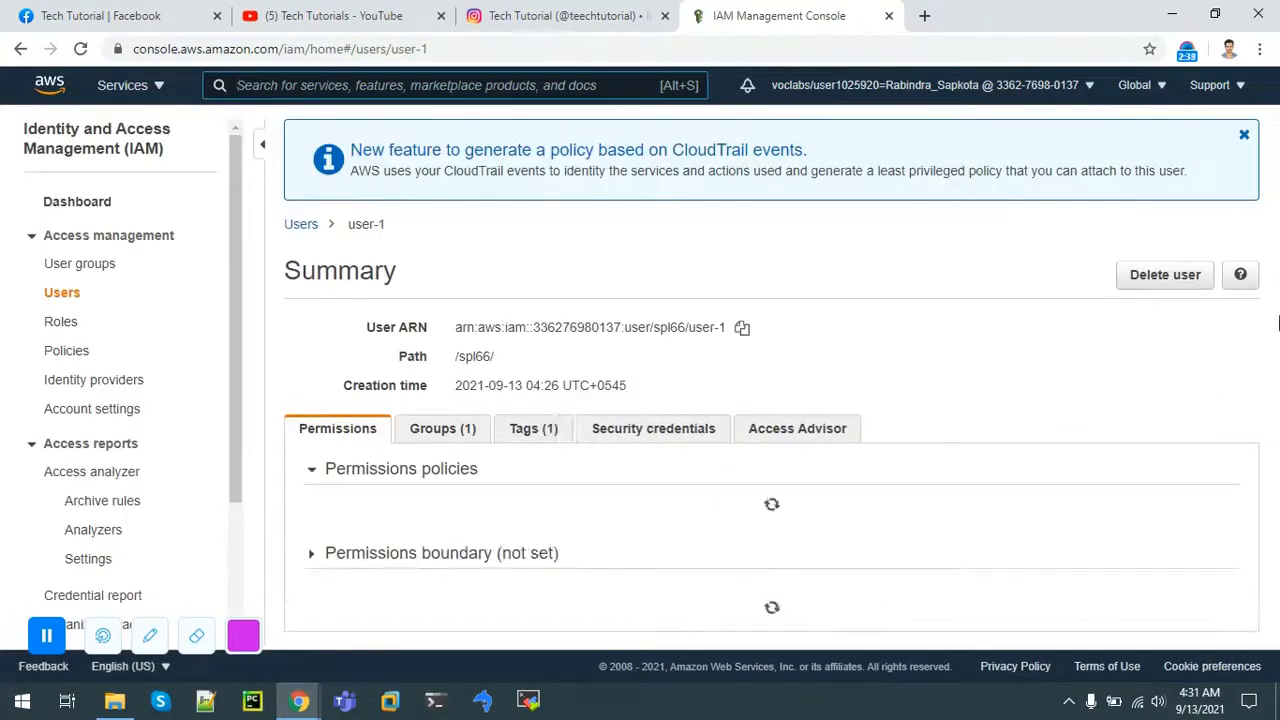
pyautogui.scroll(-2, 1278, 340)
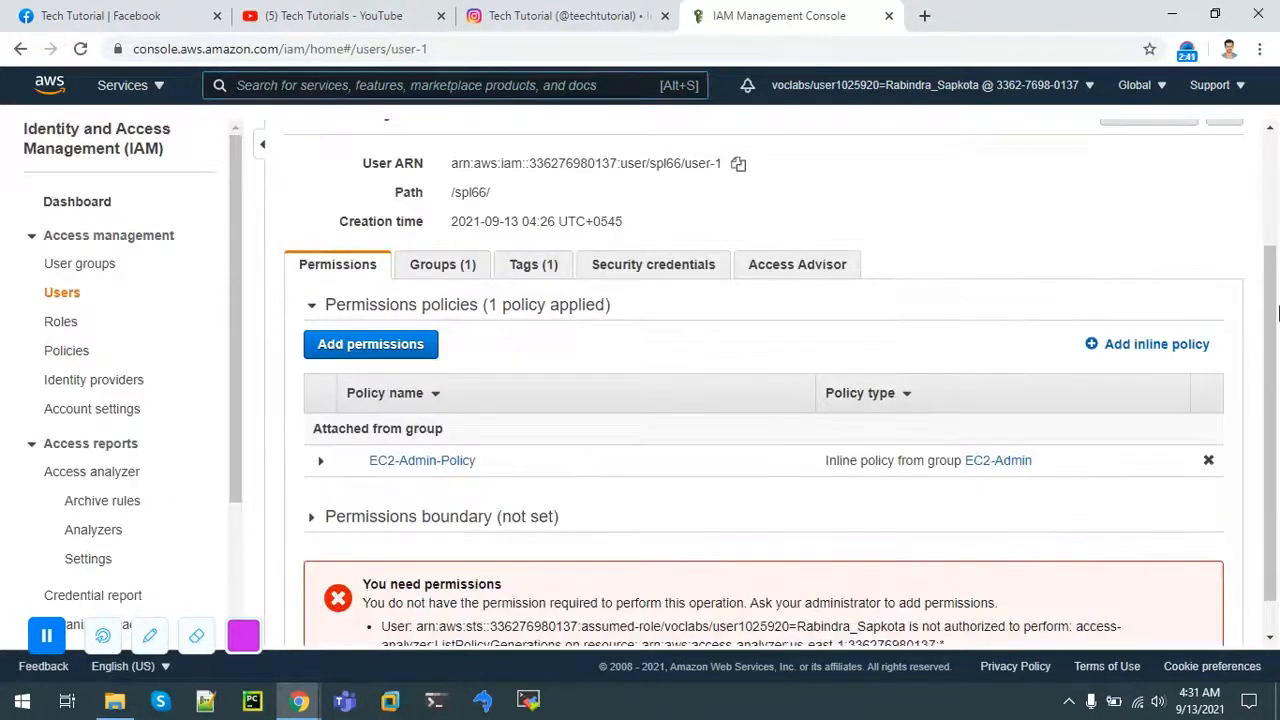
pyautogui.click(591, 268)
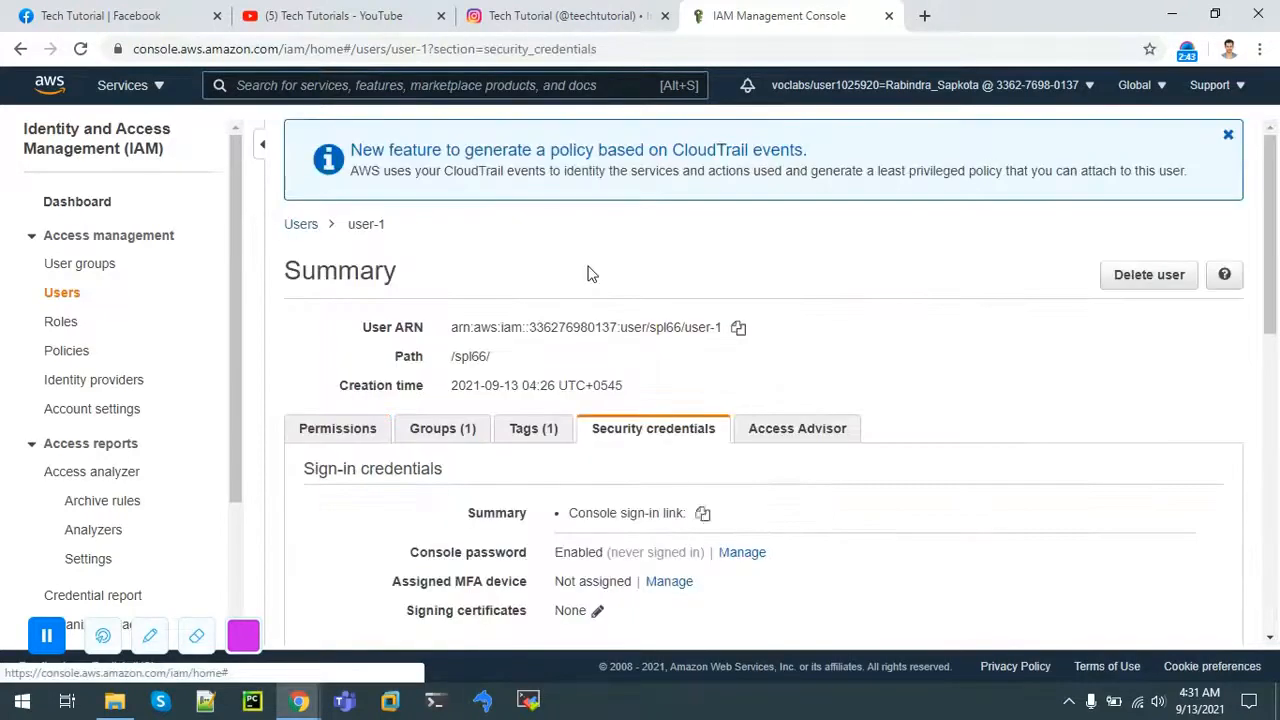
pyautogui.moveTo(1273, 292); pyautogui.dragTo(1273, 316)
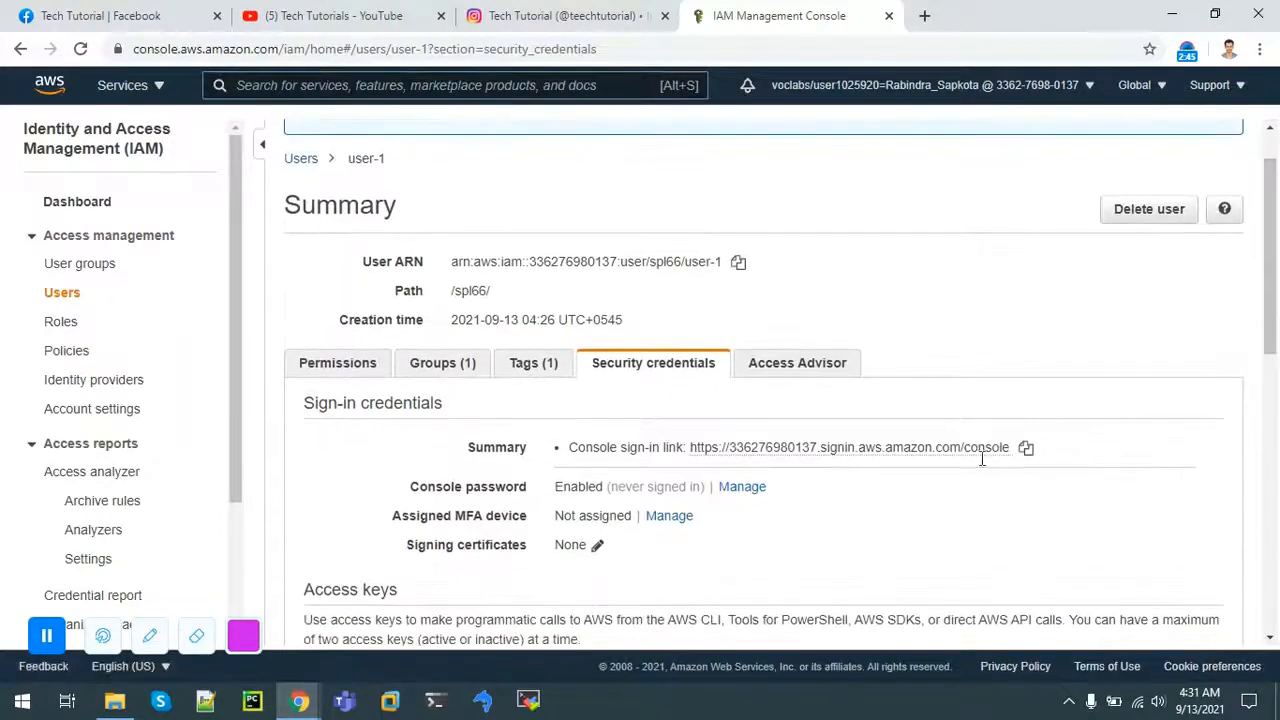
pyautogui.click(1027, 449)
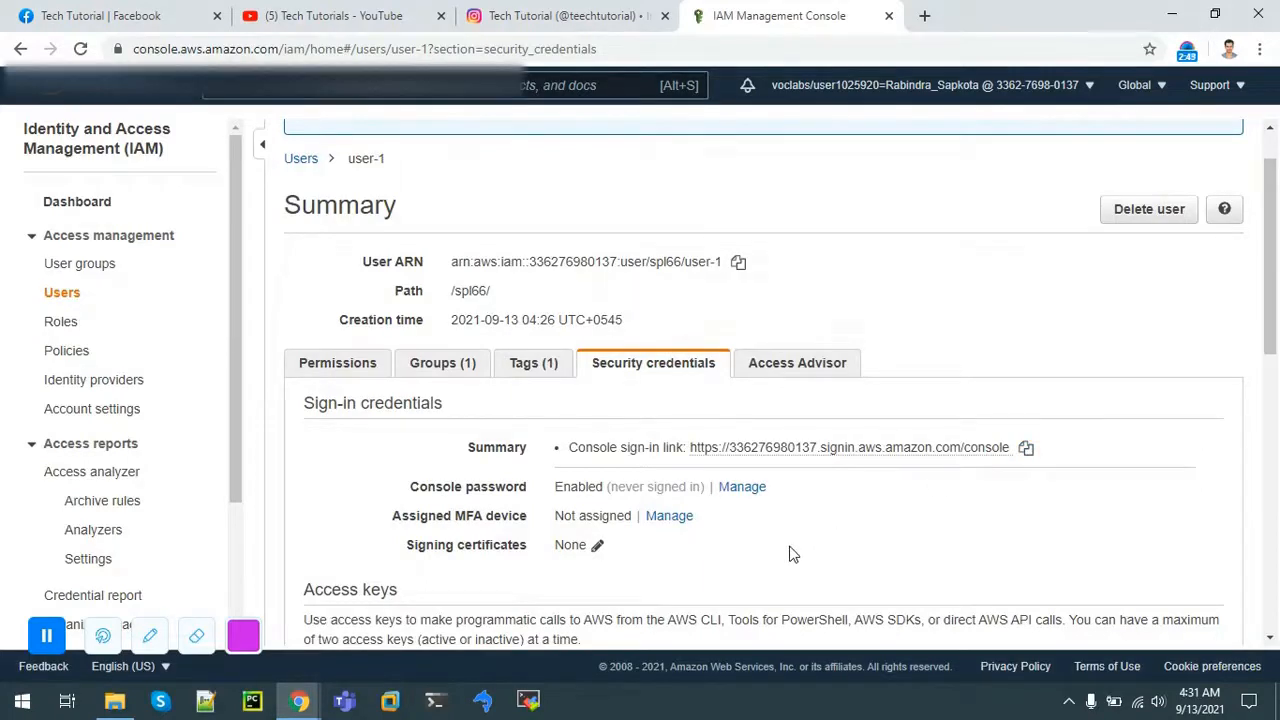
pyautogui.hotkey('ctrl', 'shift', 'n')
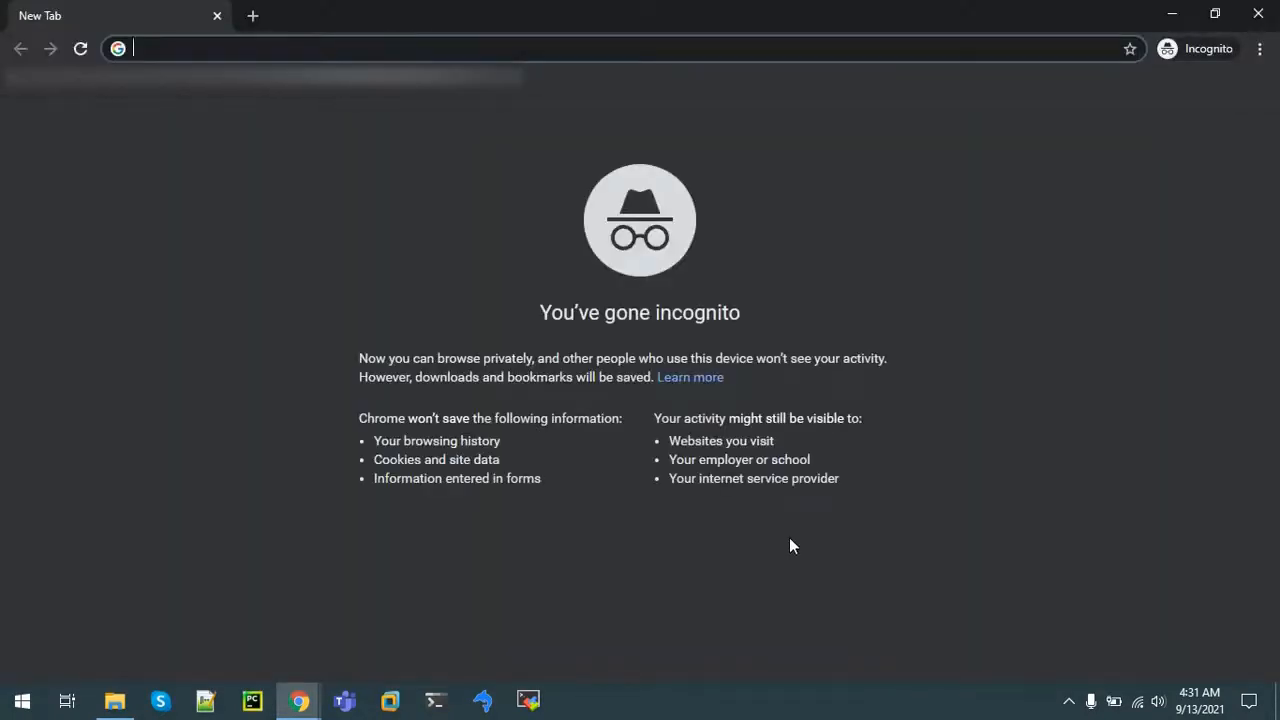
# Step: Load the copied sign-in link and sign in as IAM user user-1 with its password
pyautogui.hotkey('ctrl', 'v')
pyautogui.press('Return')
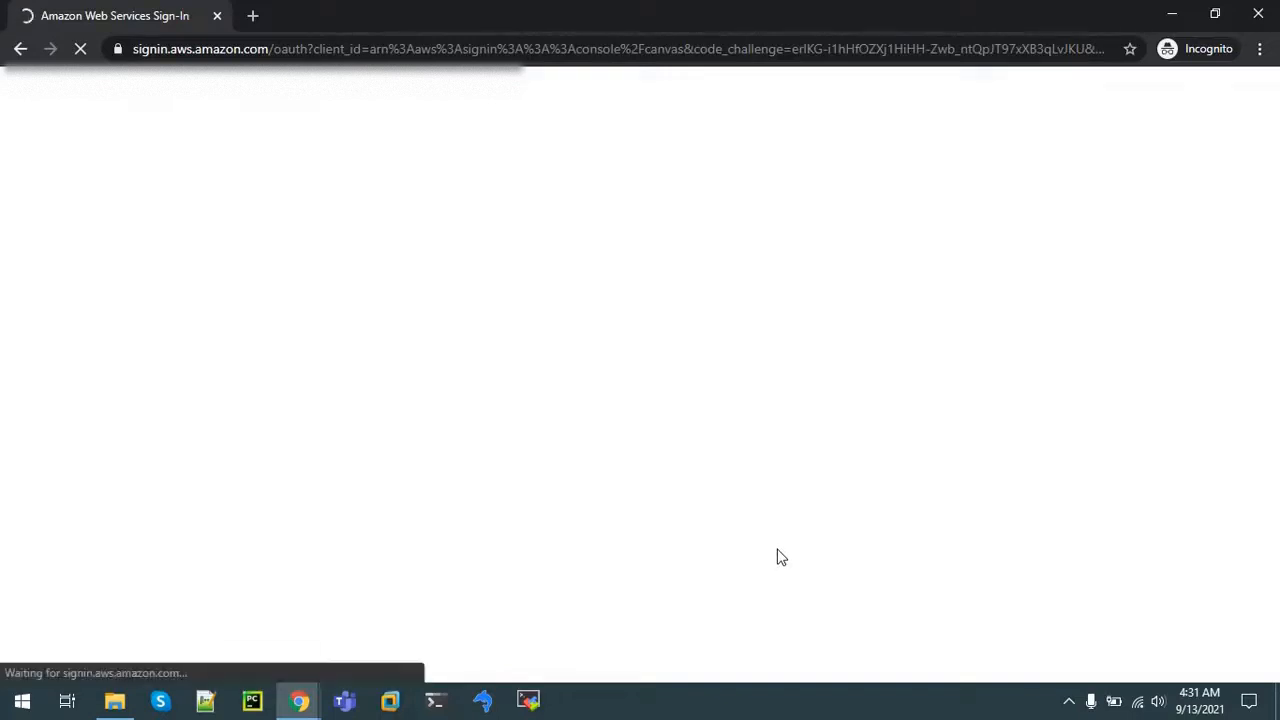
pyautogui.write('user-1')
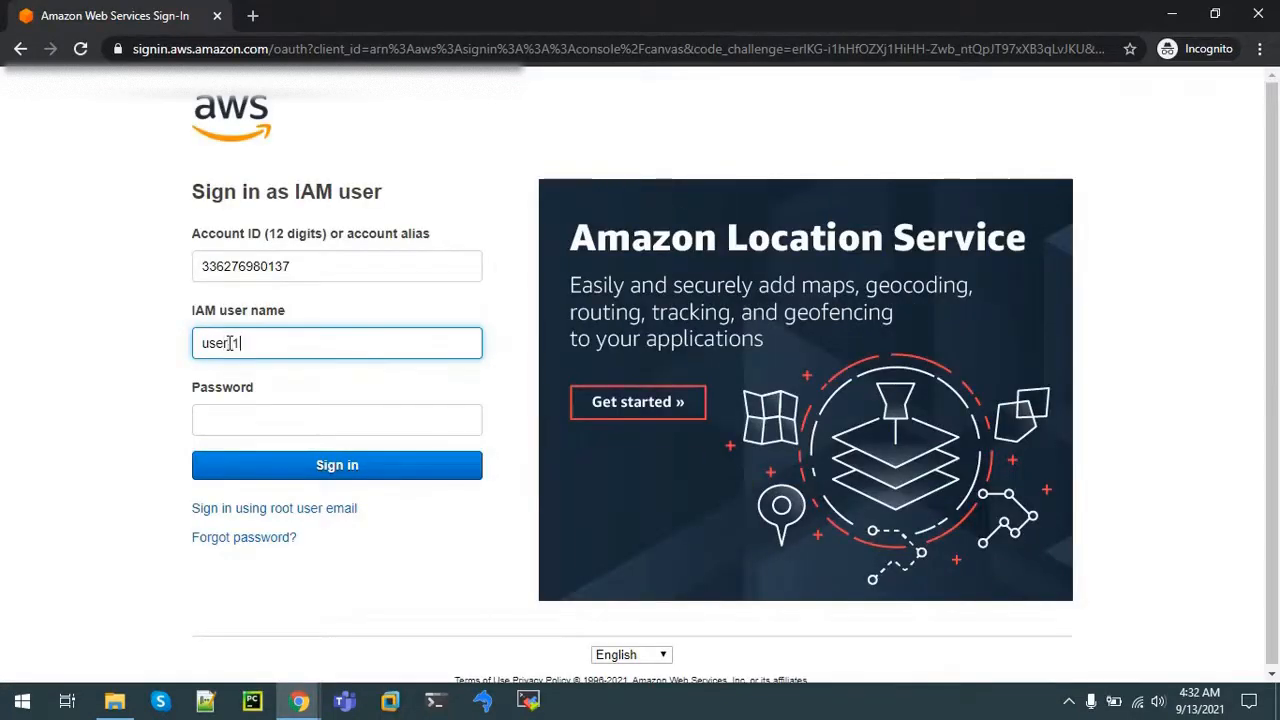
pyautogui.click(239, 420)
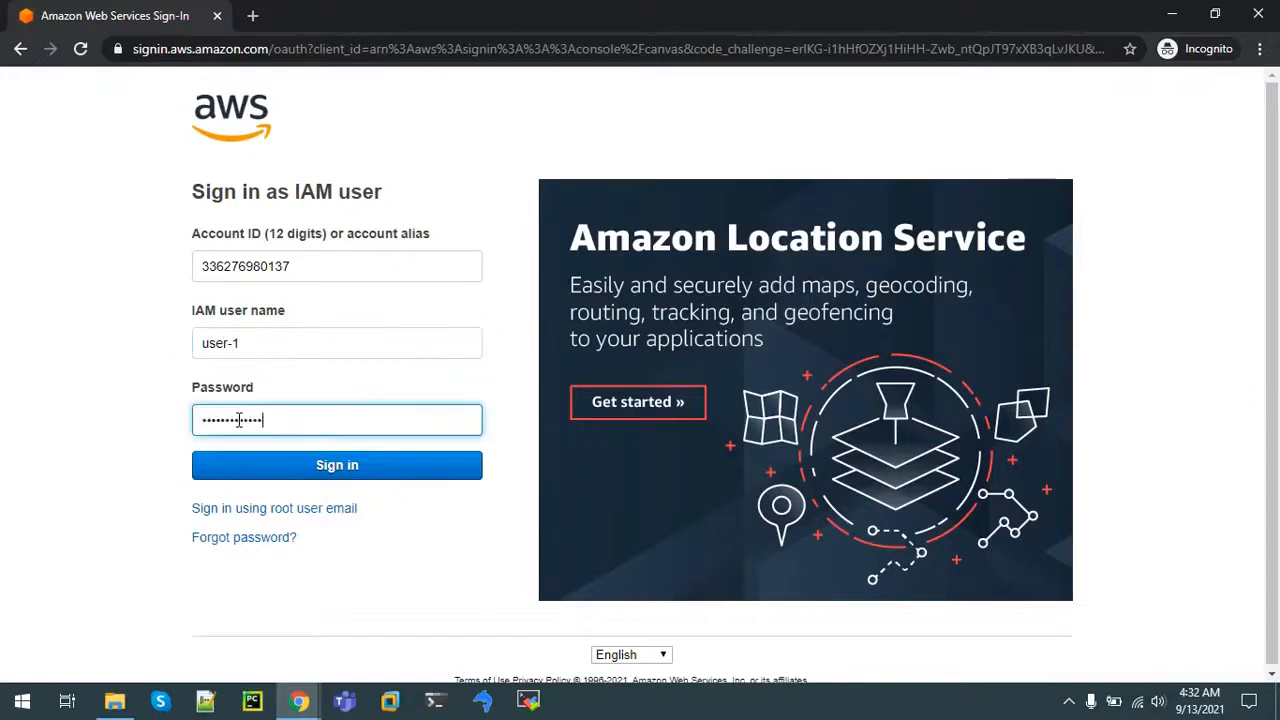
pyautogui.press('Return')
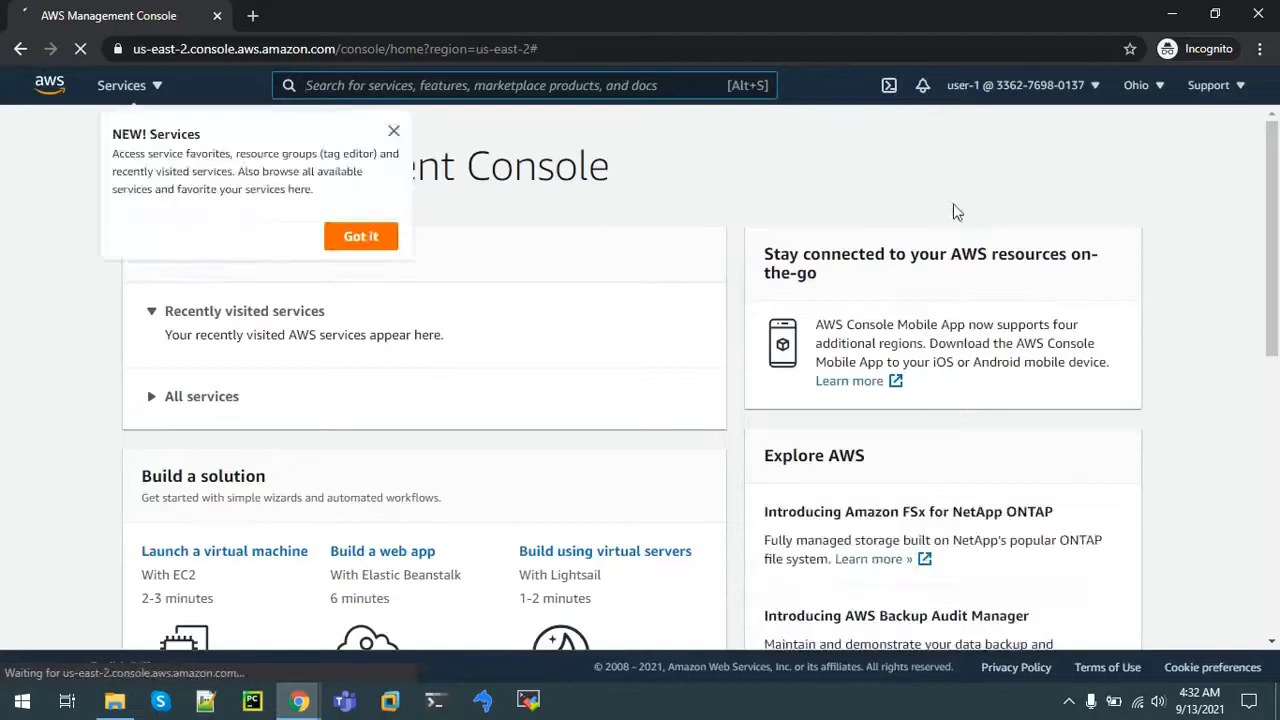
# Step: Close the two welcome tips and search 'EC2' to open the EC2 service
pyautogui.click(394, 133)
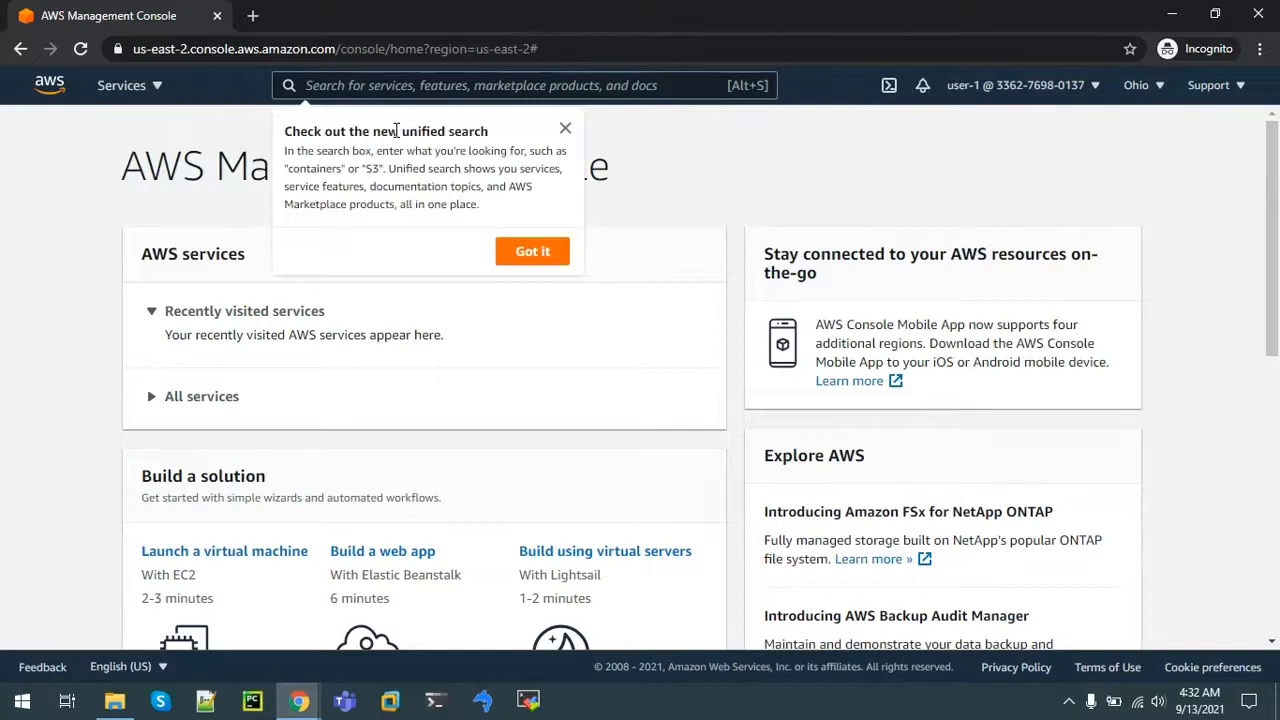
pyautogui.click(565, 129)
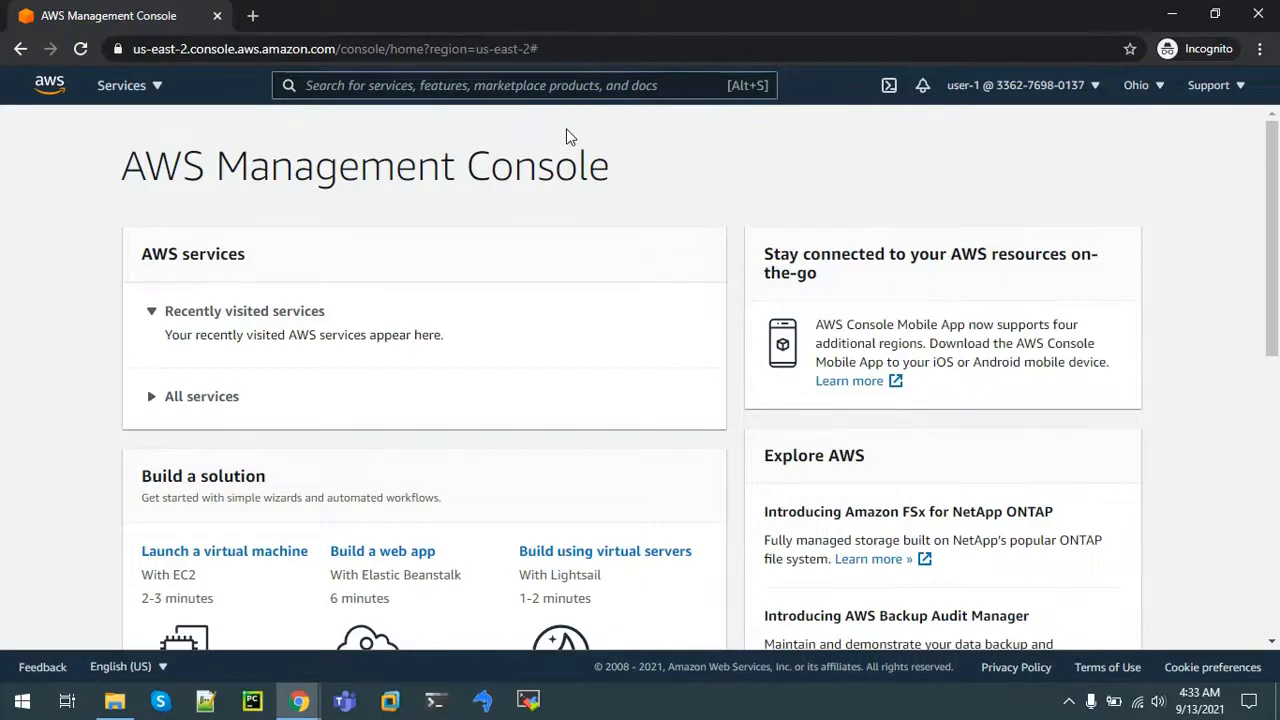
pyautogui.click(505, 85)
pyautogui.write('EC2')
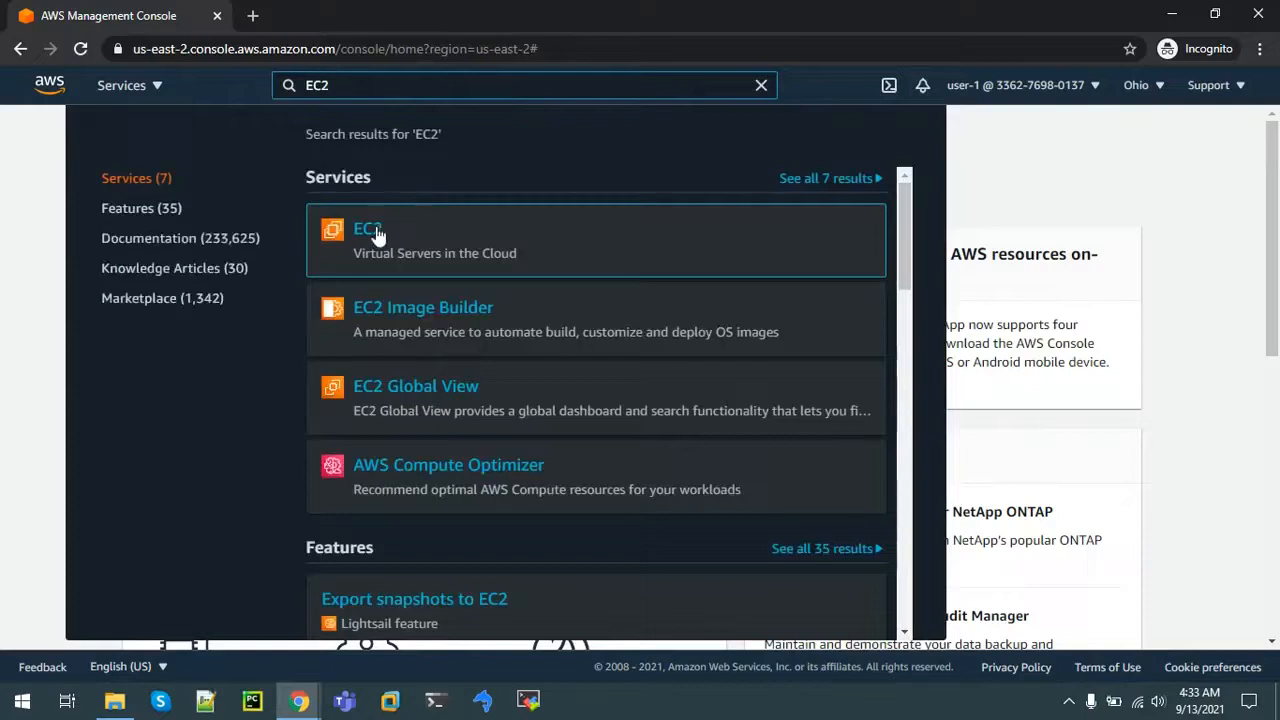
pyautogui.click(373, 232)
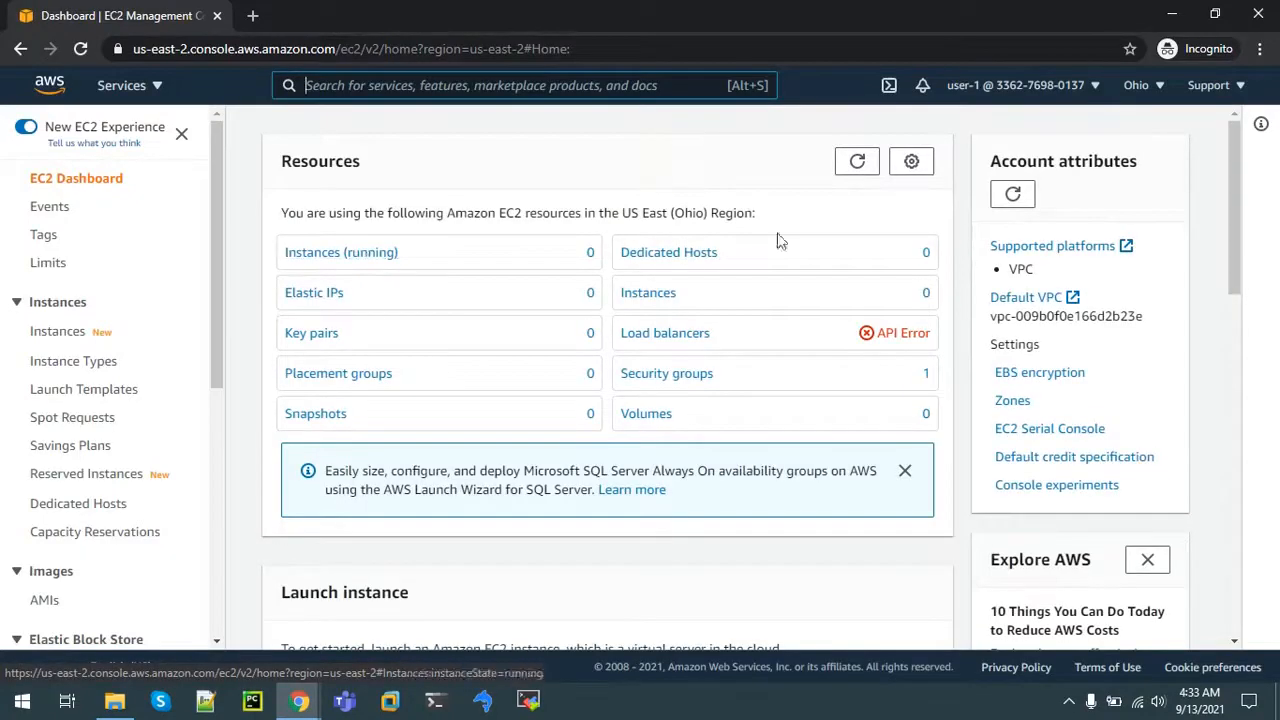
# Step: List running instances in US East (N. Virginia) and select LabHost to see its details
pyautogui.click(340, 254)
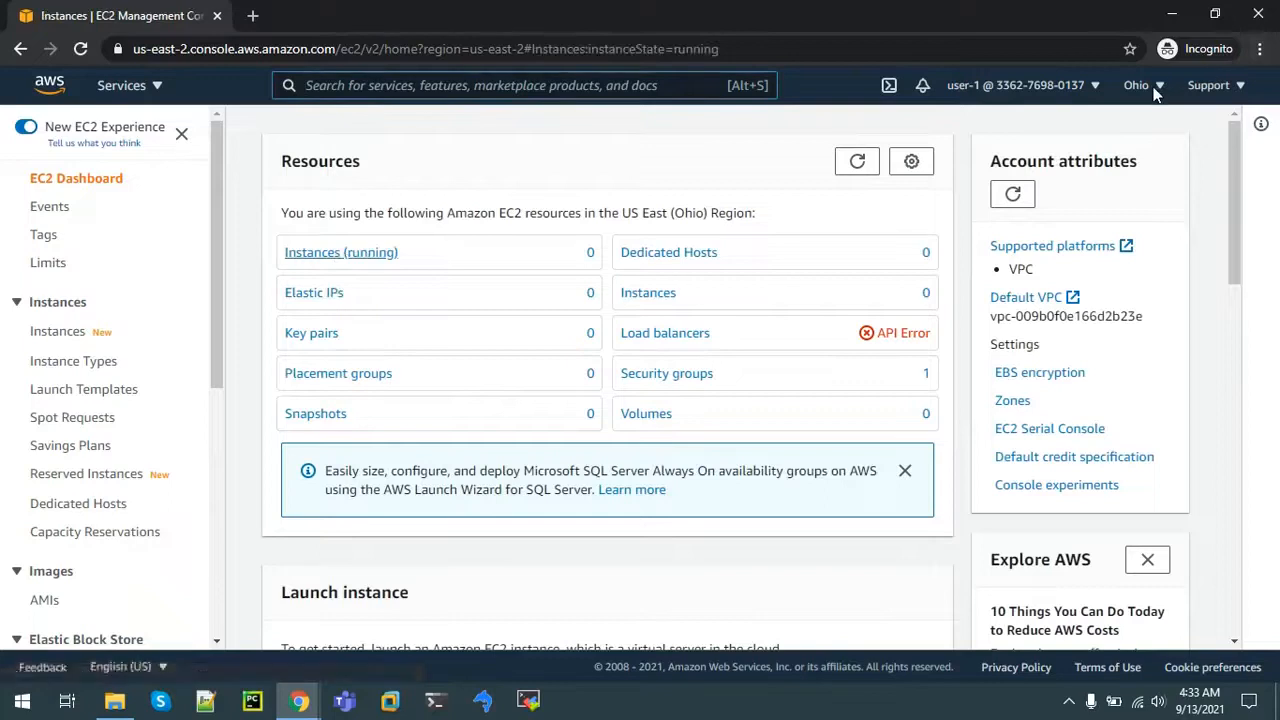
pyautogui.click(1148, 86)
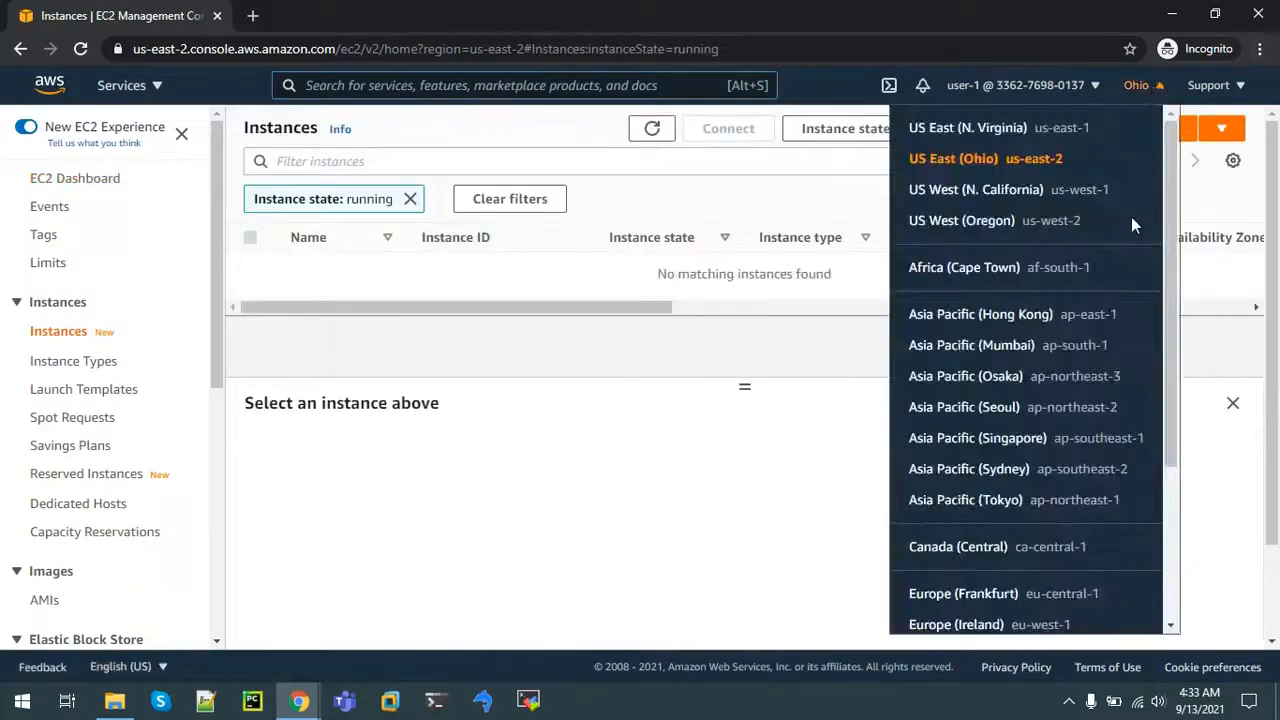
pyautogui.click(987, 135)
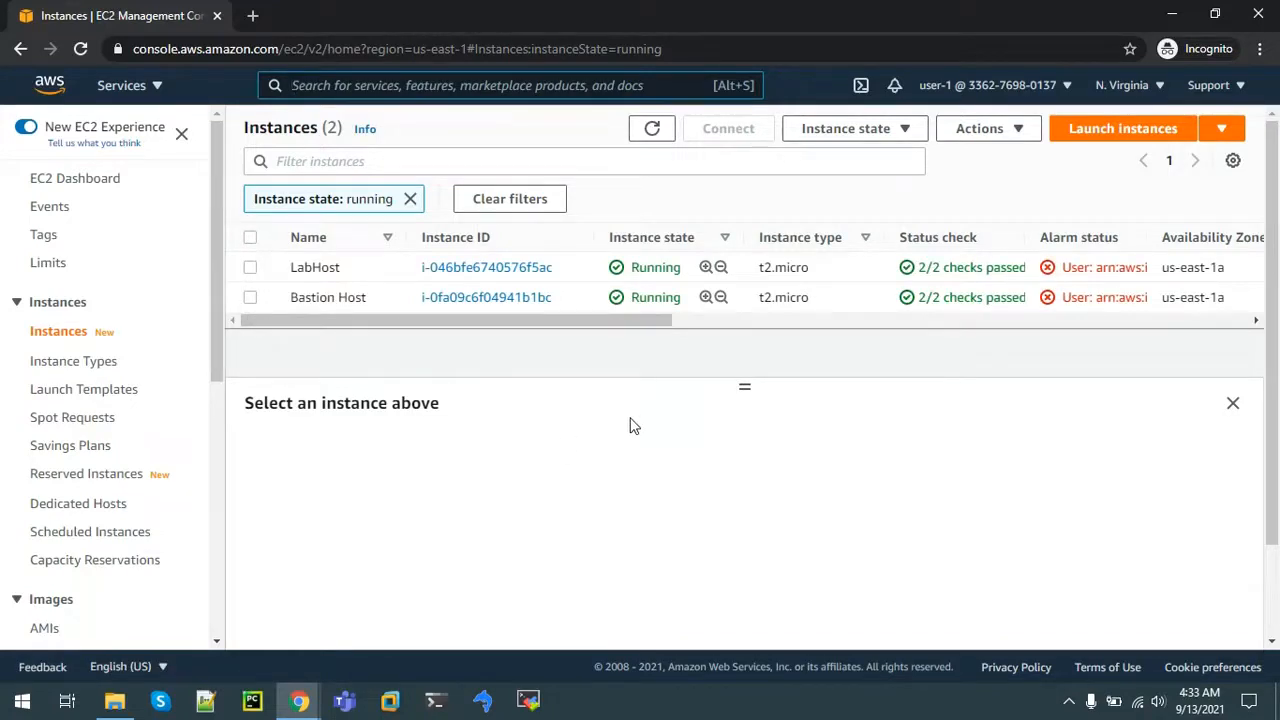
pyautogui.click(250, 268)
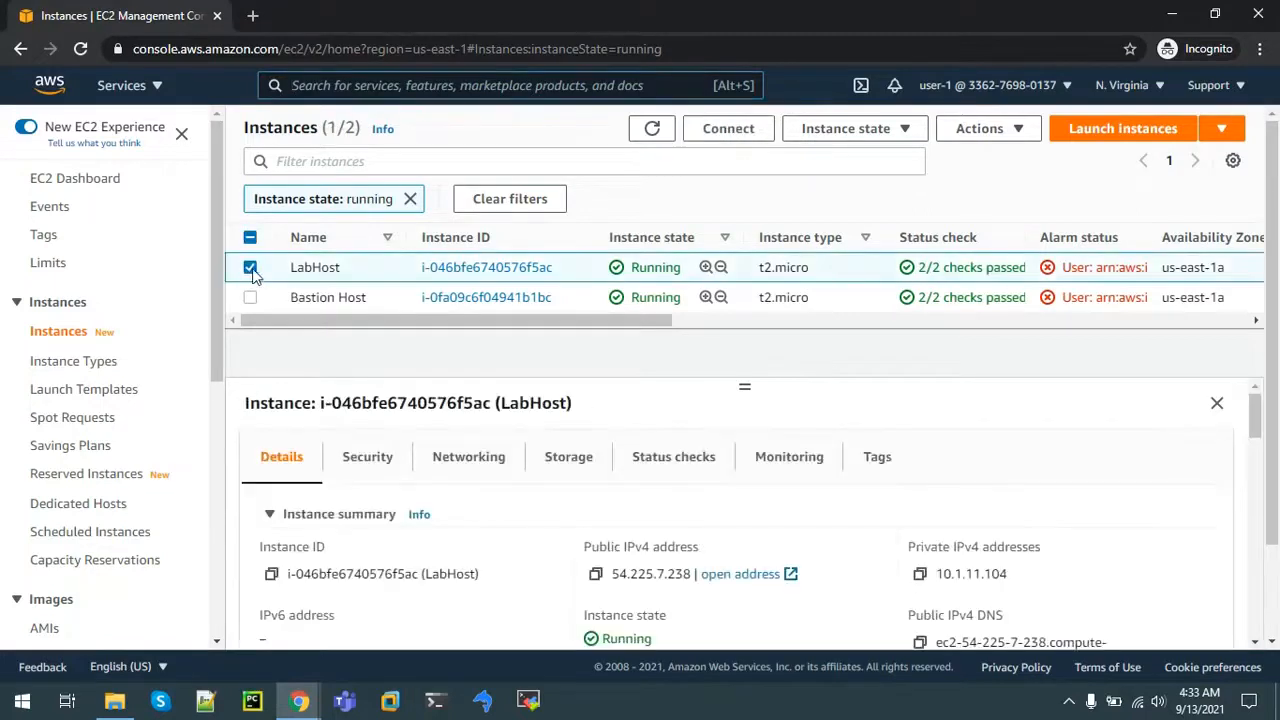
pyautogui.click(1231, 138)
# Step: Stop the LabHost instance through Instance state and confirm Stop
pyautogui.click(978, 132)
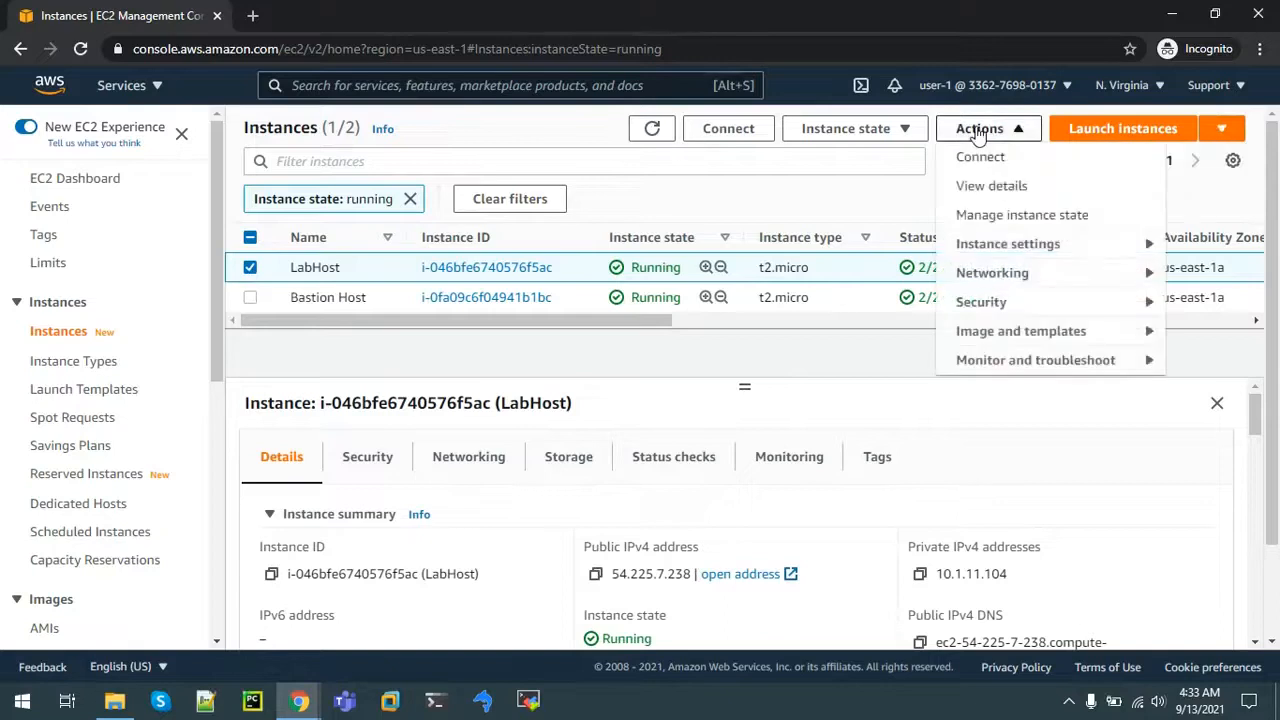
pyautogui.click(845, 129)
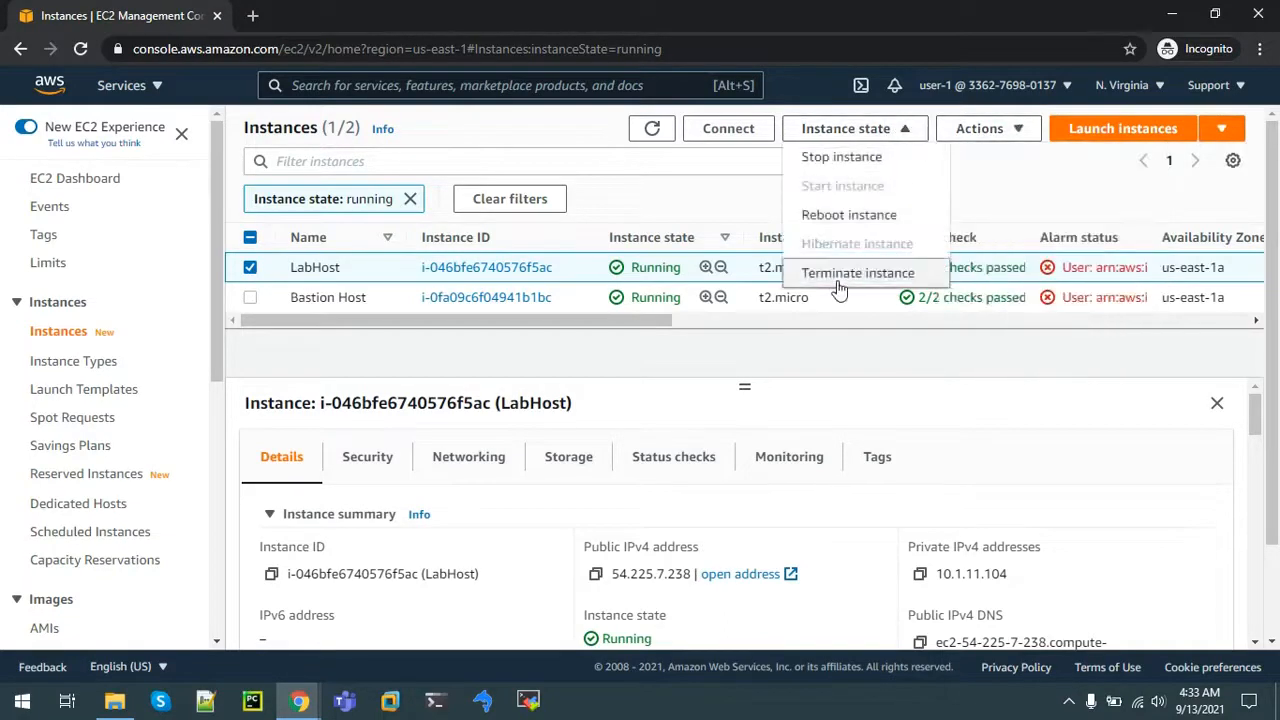
pyautogui.click(862, 160)
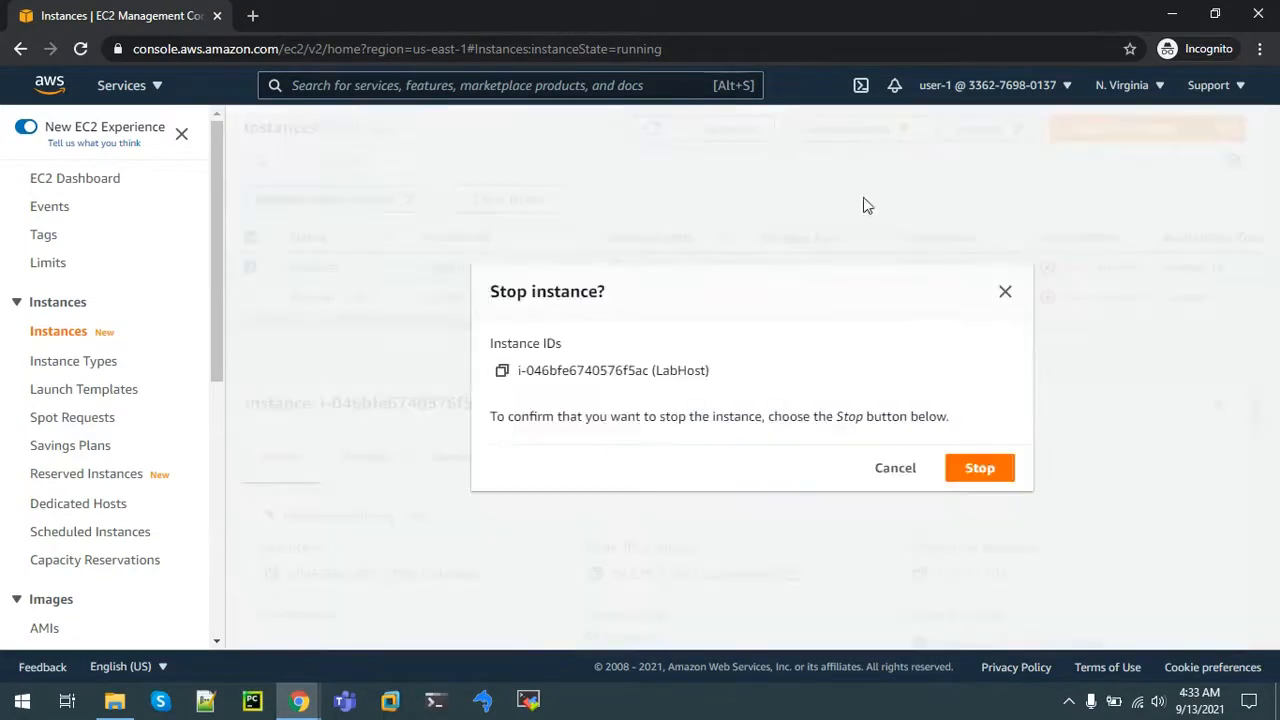
pyautogui.click(980, 470)
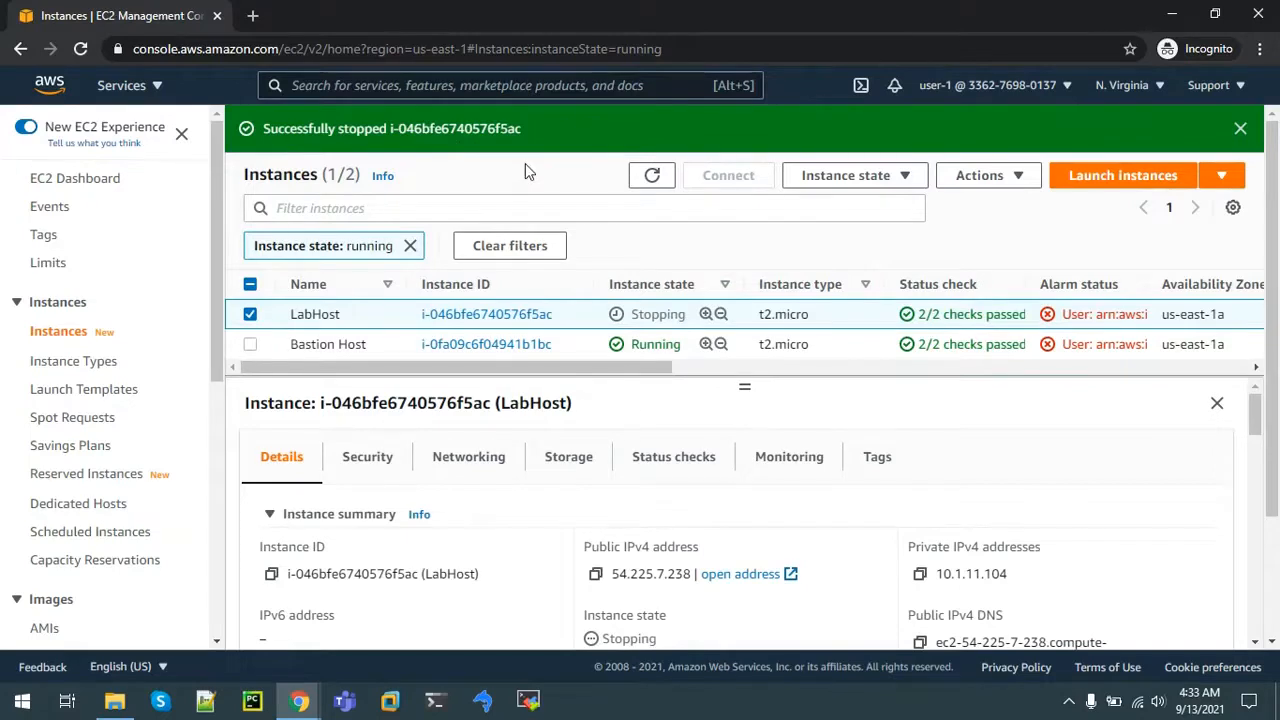
pyautogui.click(396, 78)
# Step: Open S3 as user-1 and confirm the no-permission-to-list-buckets error with 0 buckets
pyautogui.write('s3')
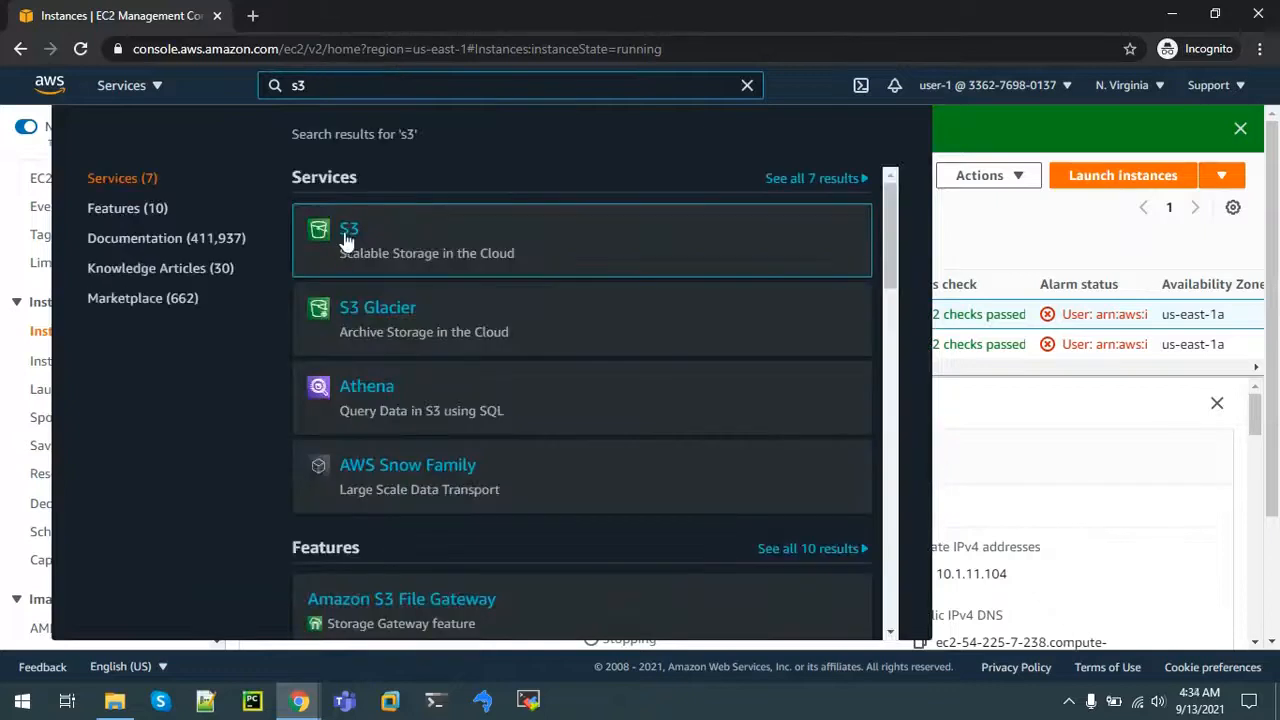
pyautogui.click(348, 233)
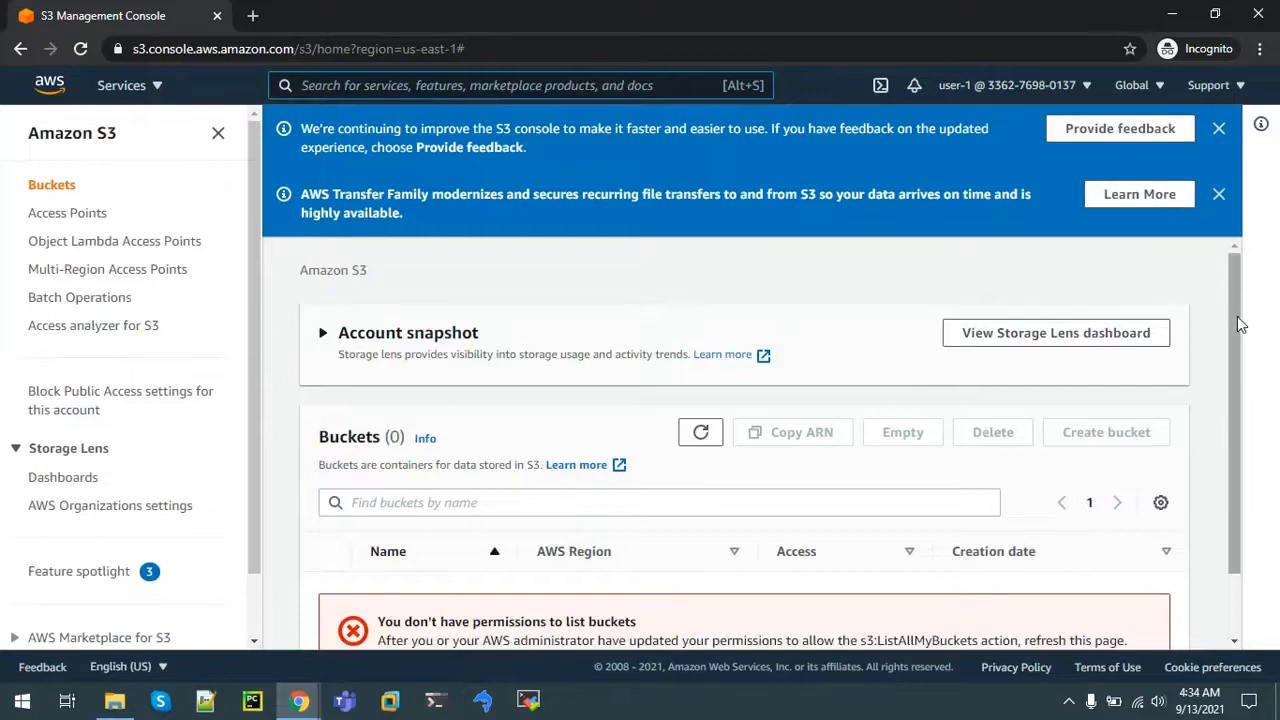
pyautogui.scroll(-1, 1260, 434)
pyautogui.moveTo(411, 543); pyautogui.dragTo(679, 555)
pyautogui.click(407, 85)
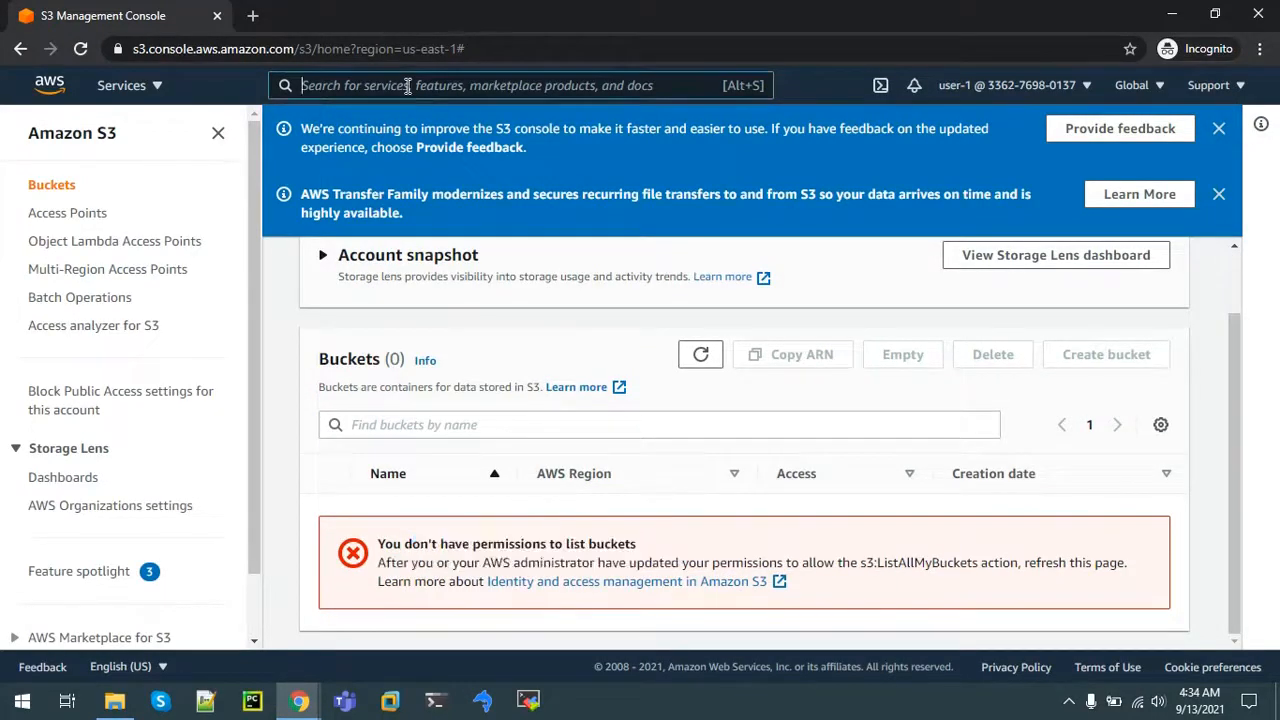
pyautogui.write('Ec2')
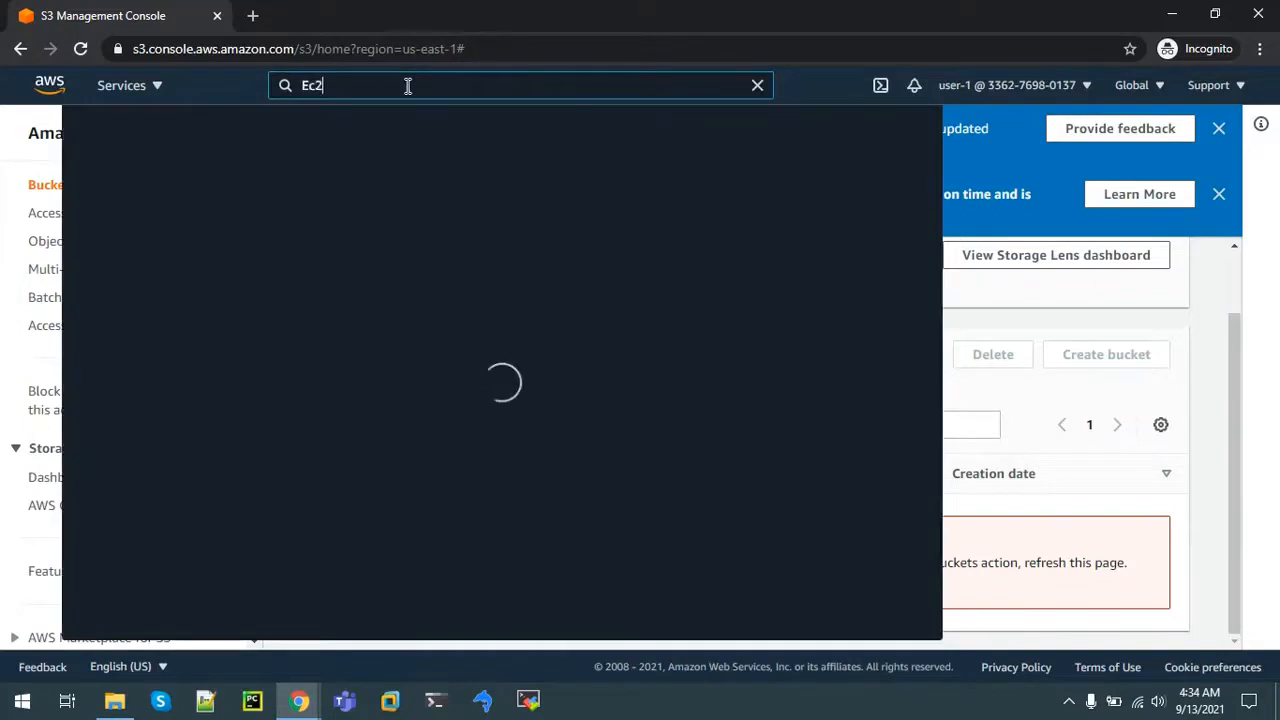
# Step: Remove the running-only filter, select the stopped LabHost, and start it so it shows Pending
pyautogui.click(360, 232)
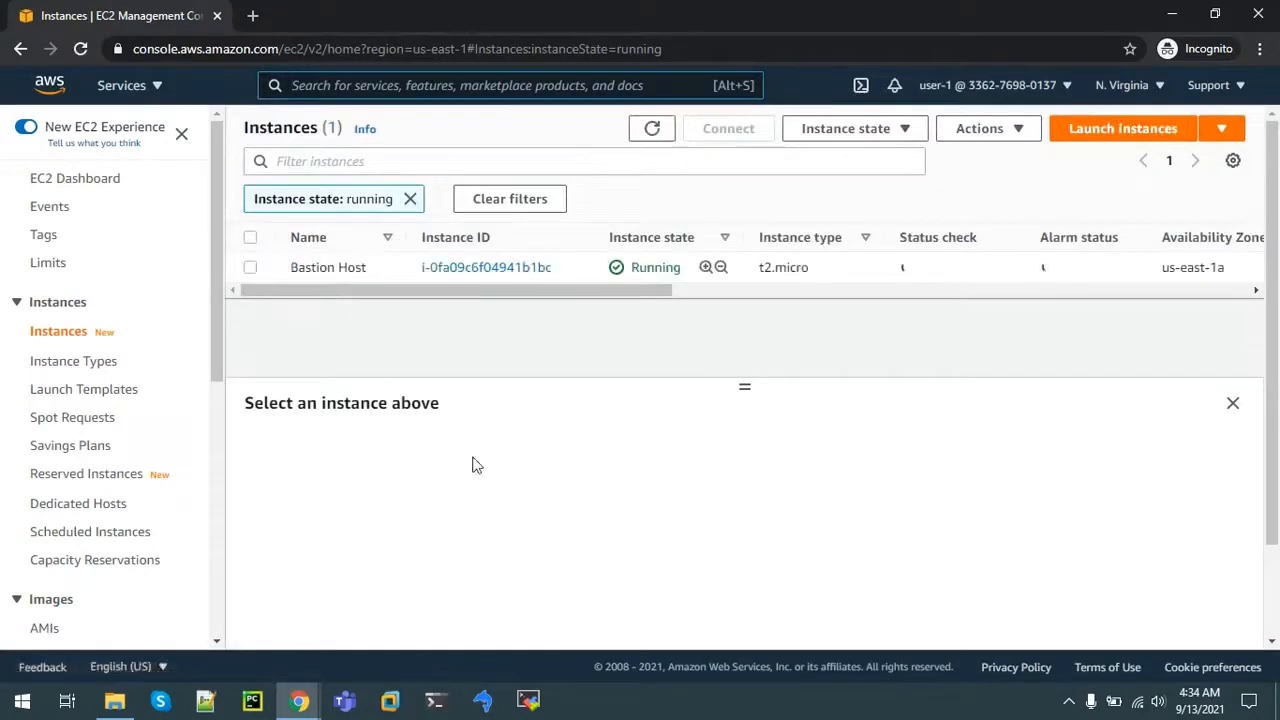
pyautogui.click(410, 199)
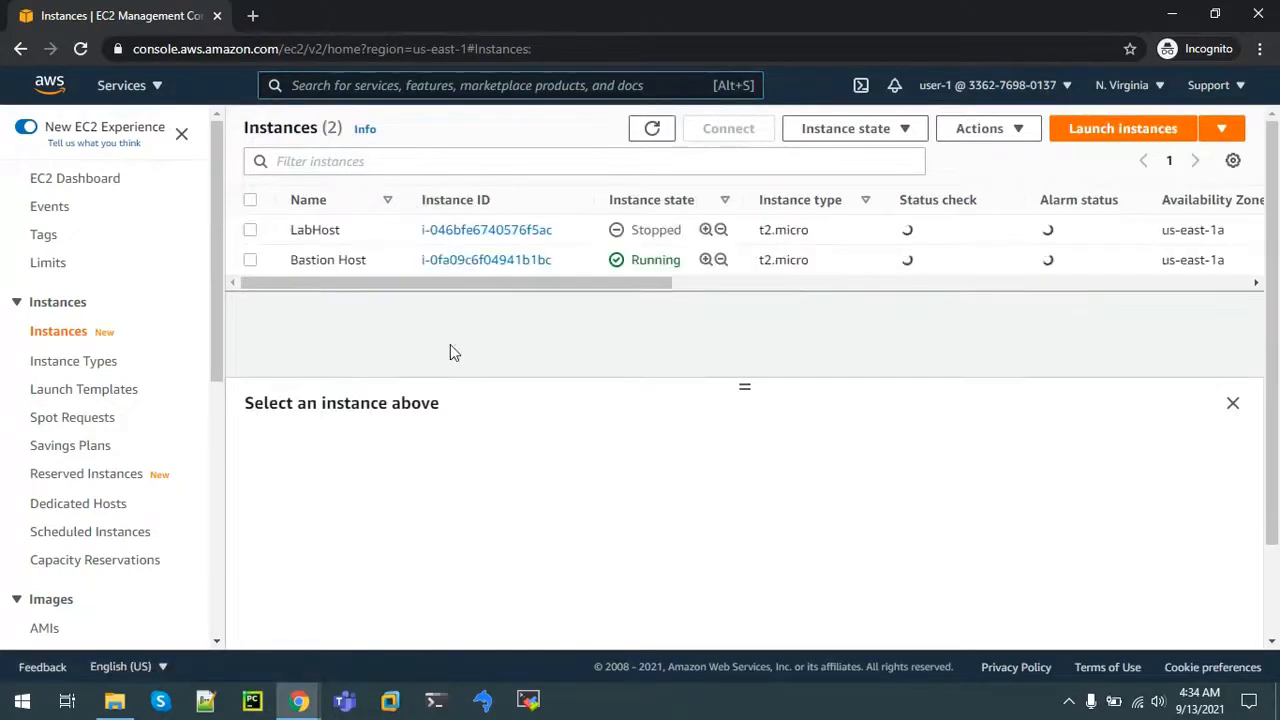
pyautogui.click(250, 232)
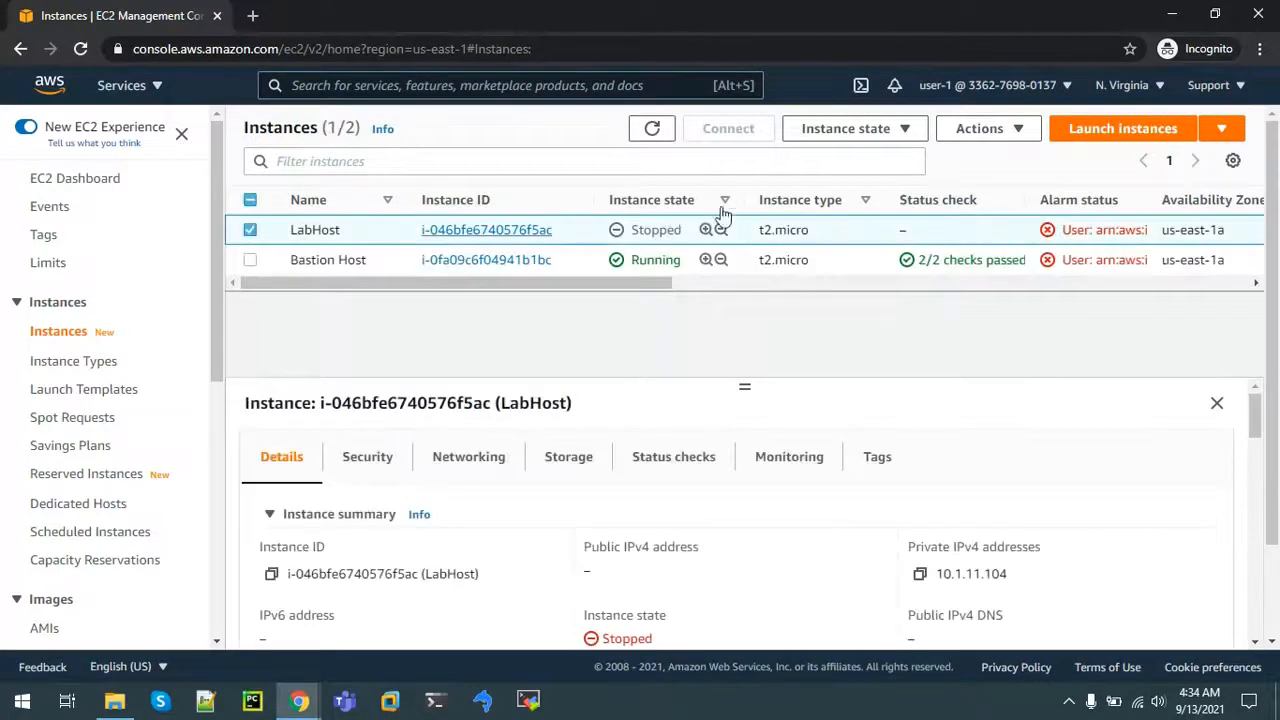
pyautogui.click(829, 137)
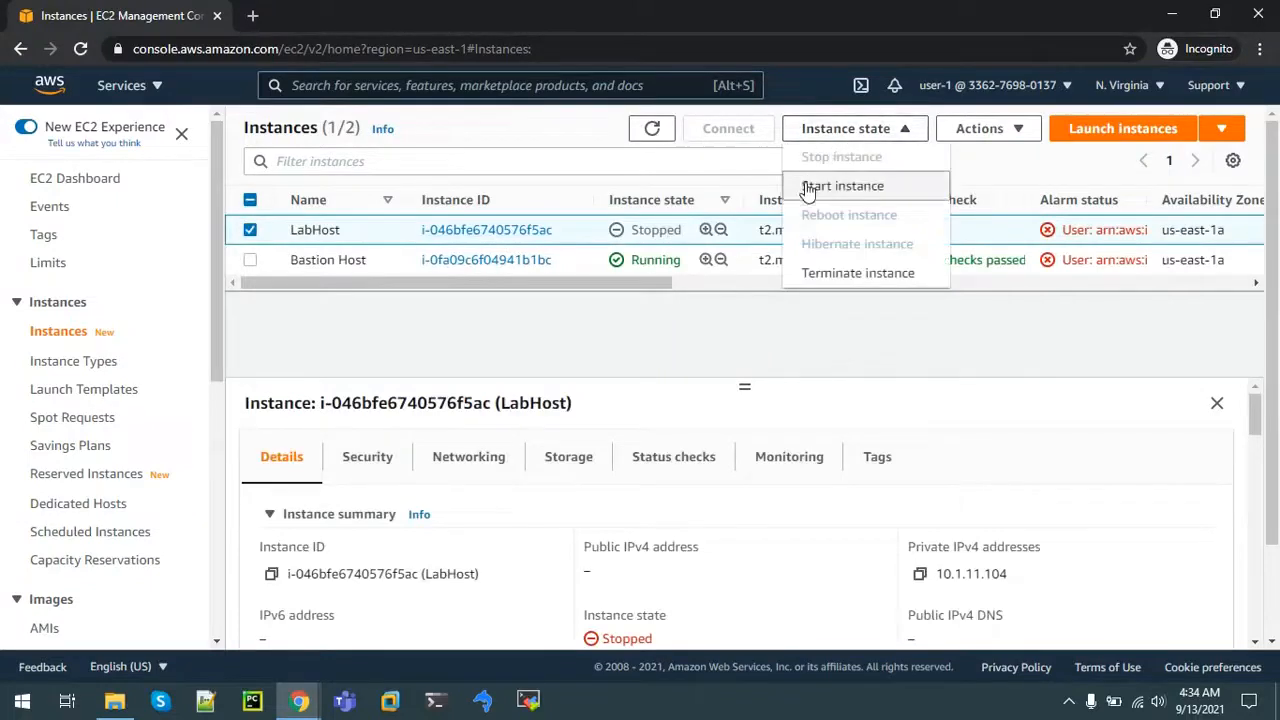
pyautogui.click(808, 187)
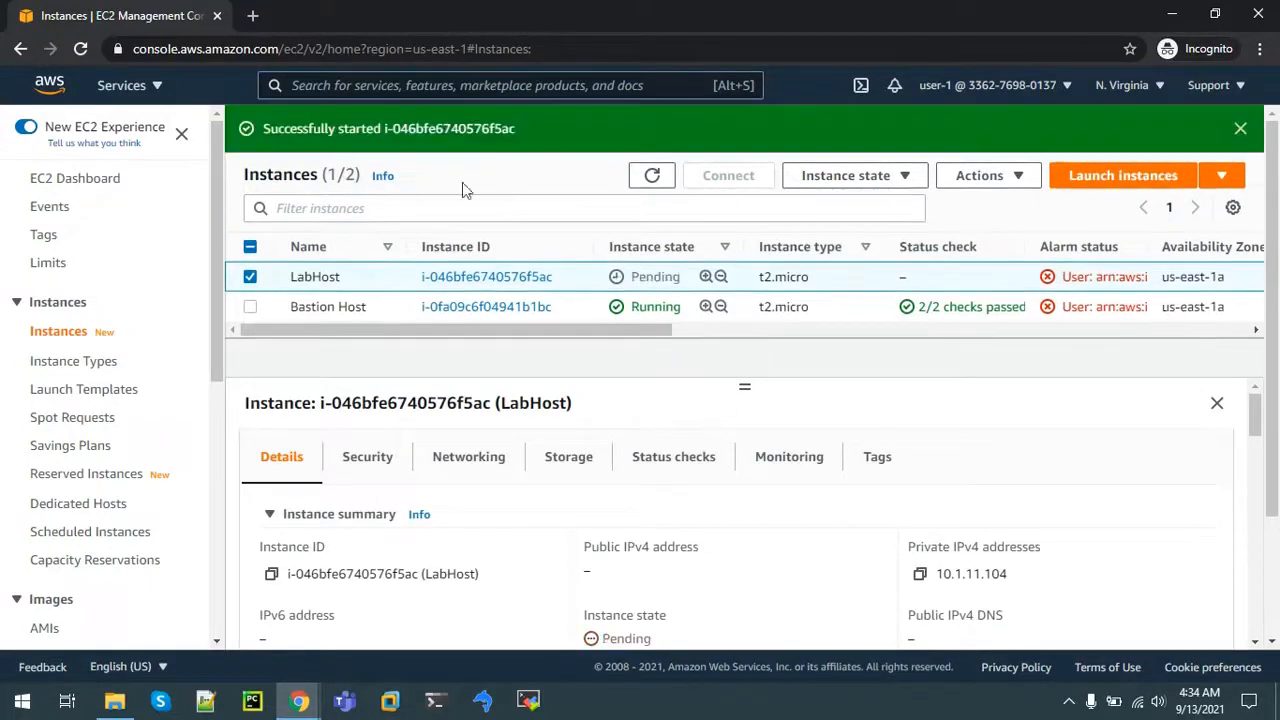
pyautogui.moveTo(303, 128); pyautogui.dragTo(561, 147)
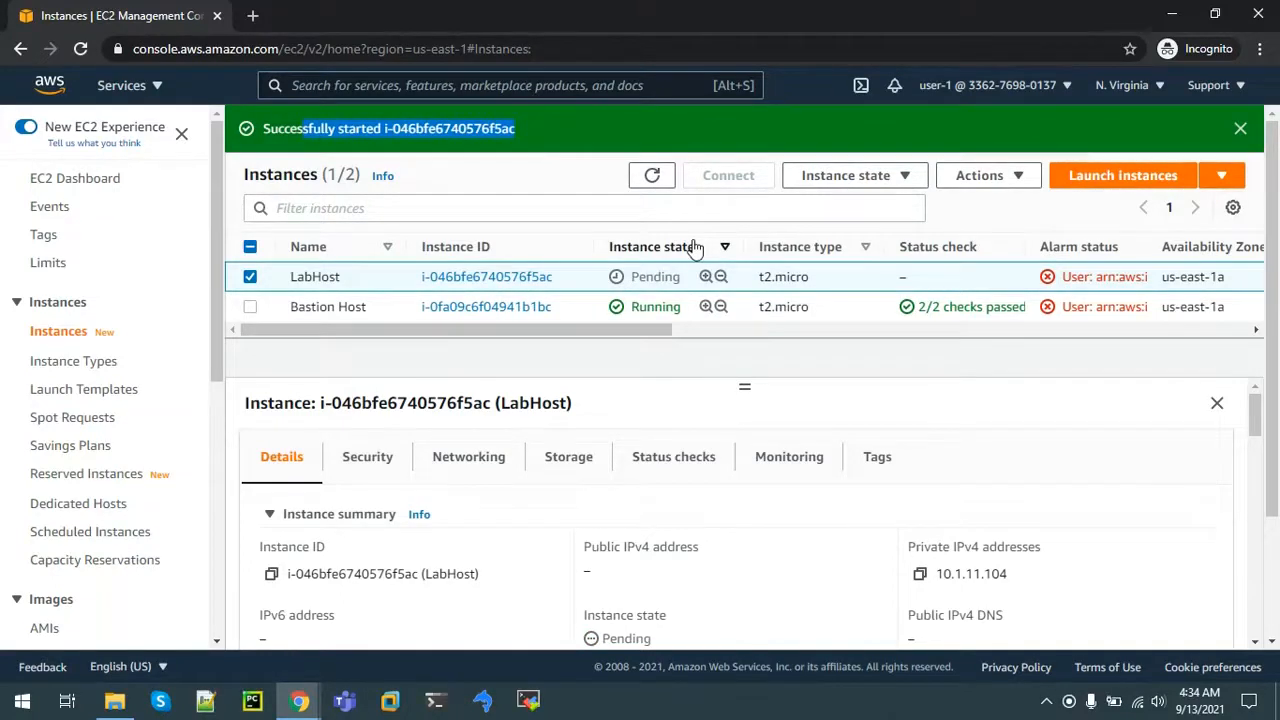
pyautogui.click(1048, 88)
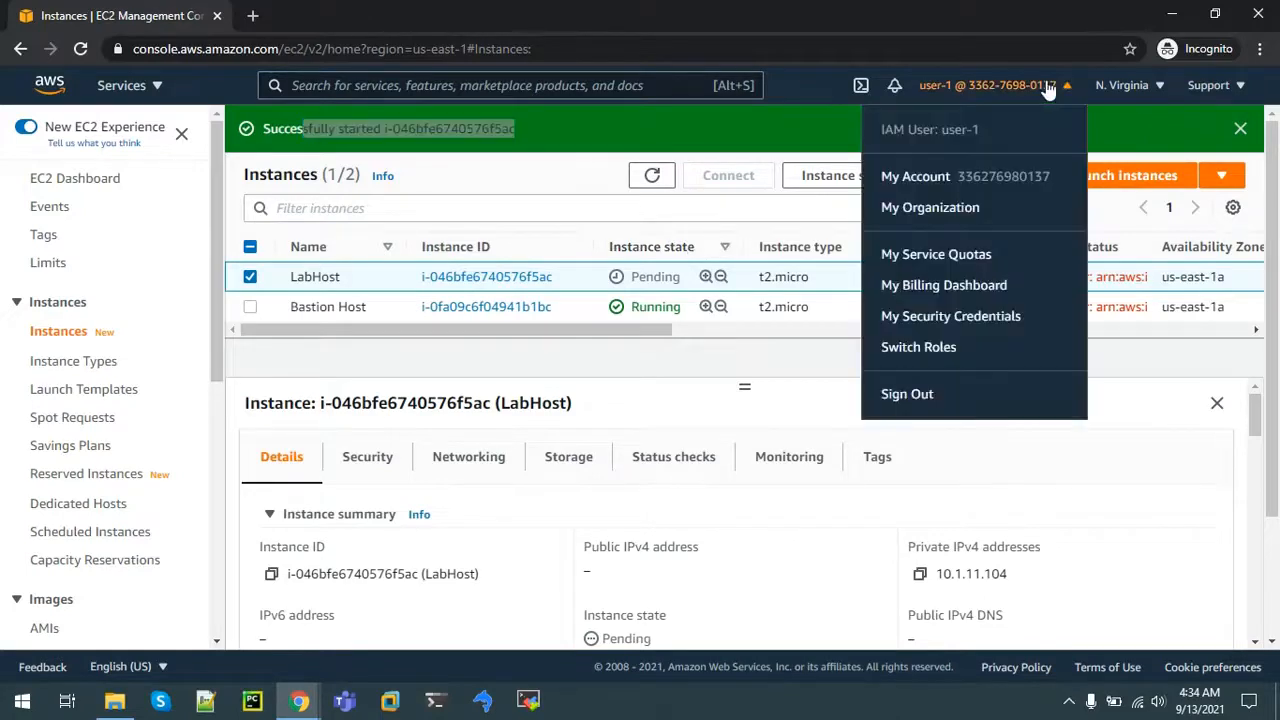
# Step: Sign out of user-1 and sign in with the account ID as IAM user user-2
pyautogui.click(900, 396)
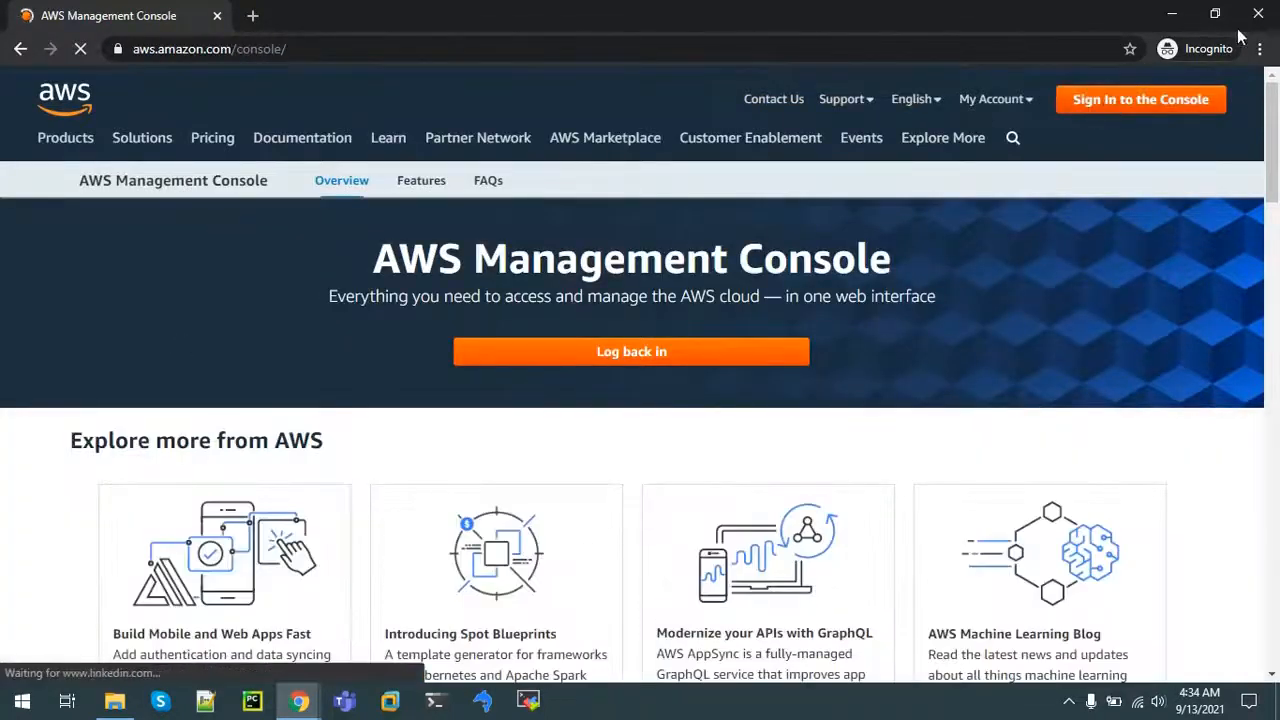
pyautogui.click(1163, 104)
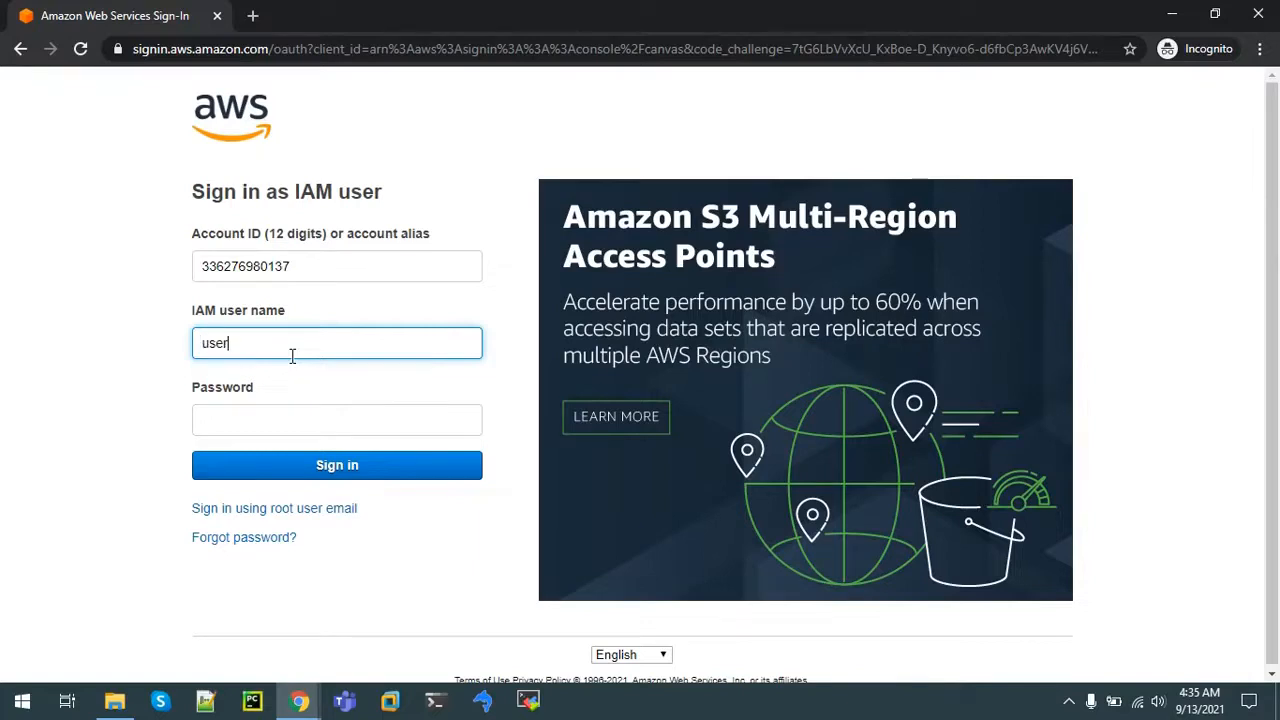
pyautogui.click(226, 424)
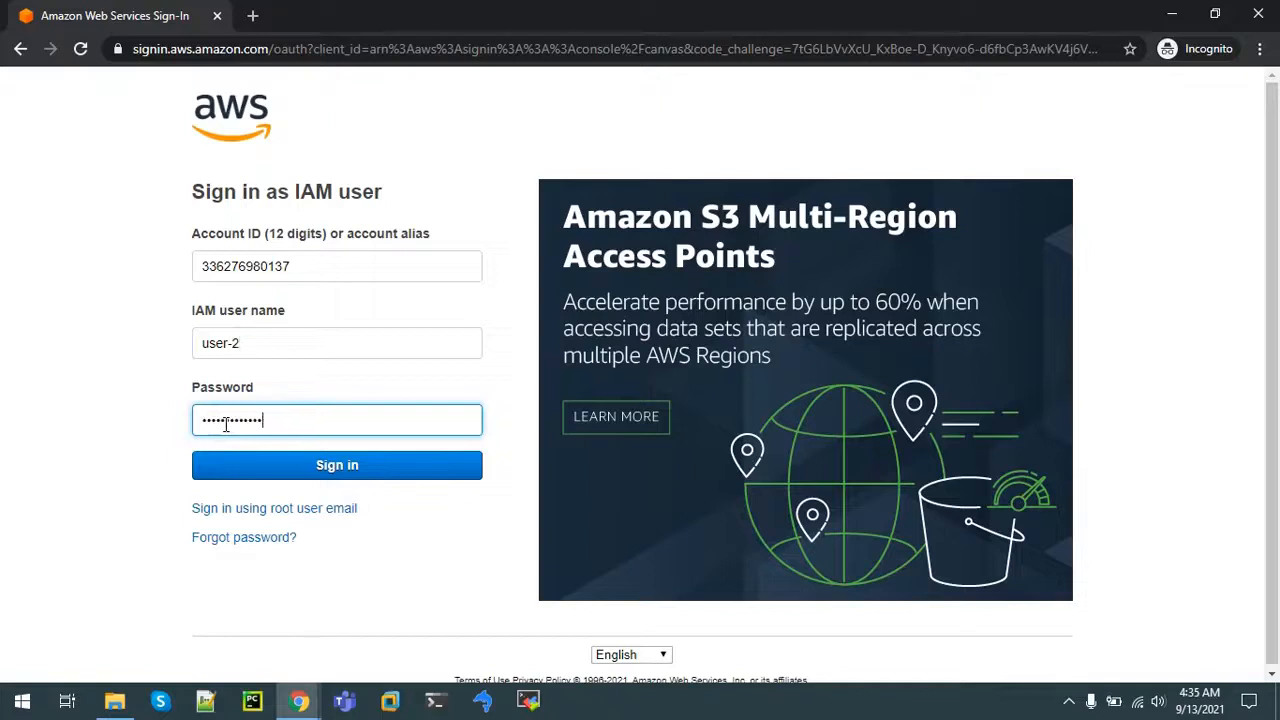
pyautogui.click(238, 480)
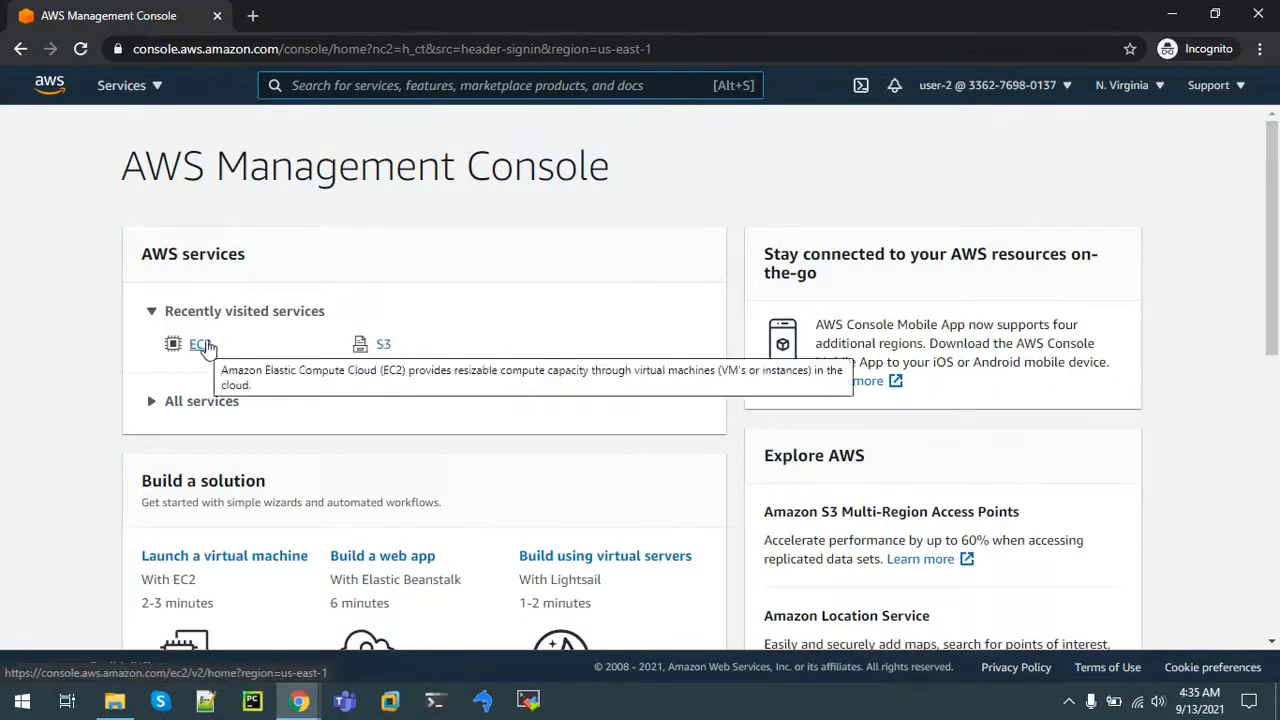
# Step: As user-2, try stopping Bastion Host, note the not-authorized error, then sign out
pyautogui.click(200, 345)
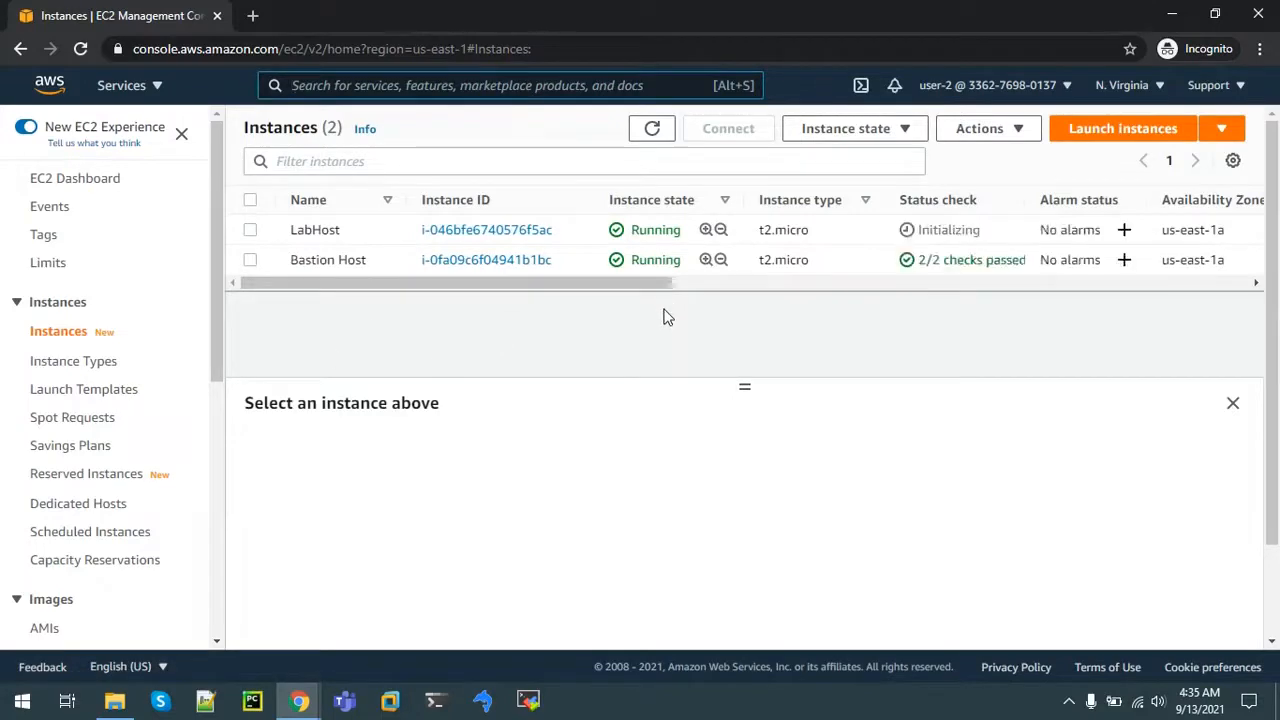
pyautogui.click(253, 261)
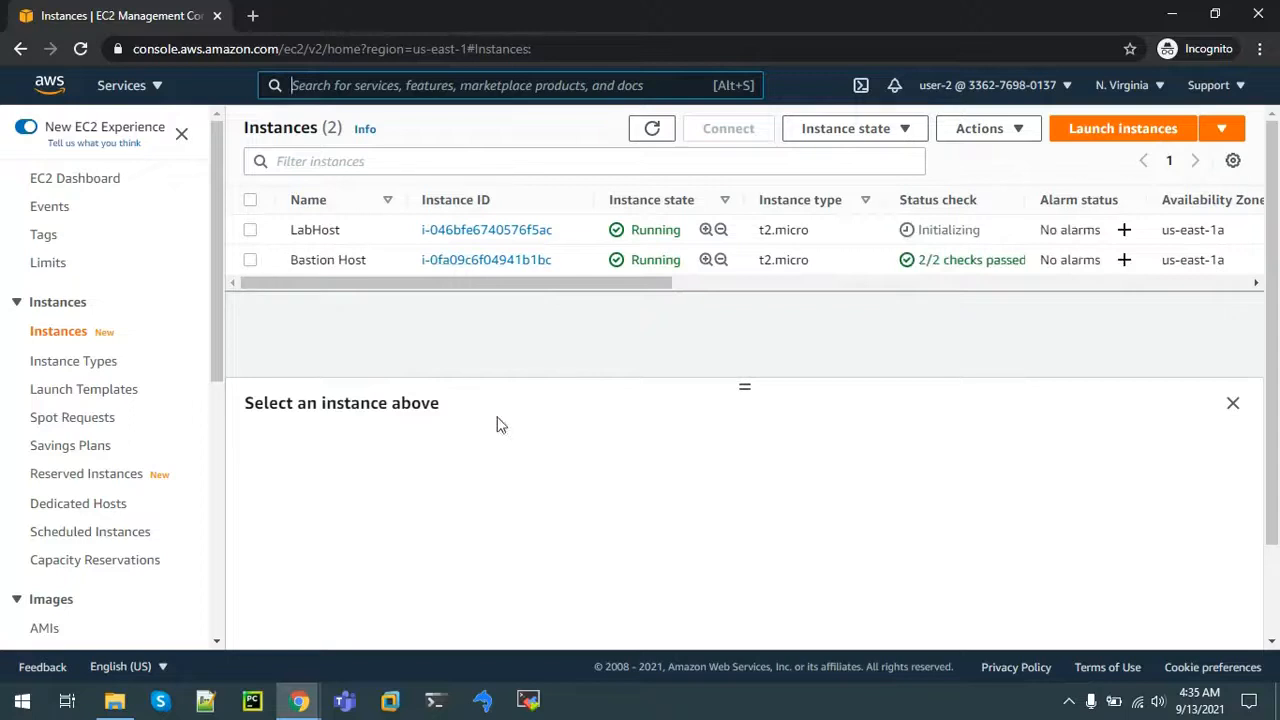
pyautogui.click(883, 135)
pyautogui.click(823, 168)
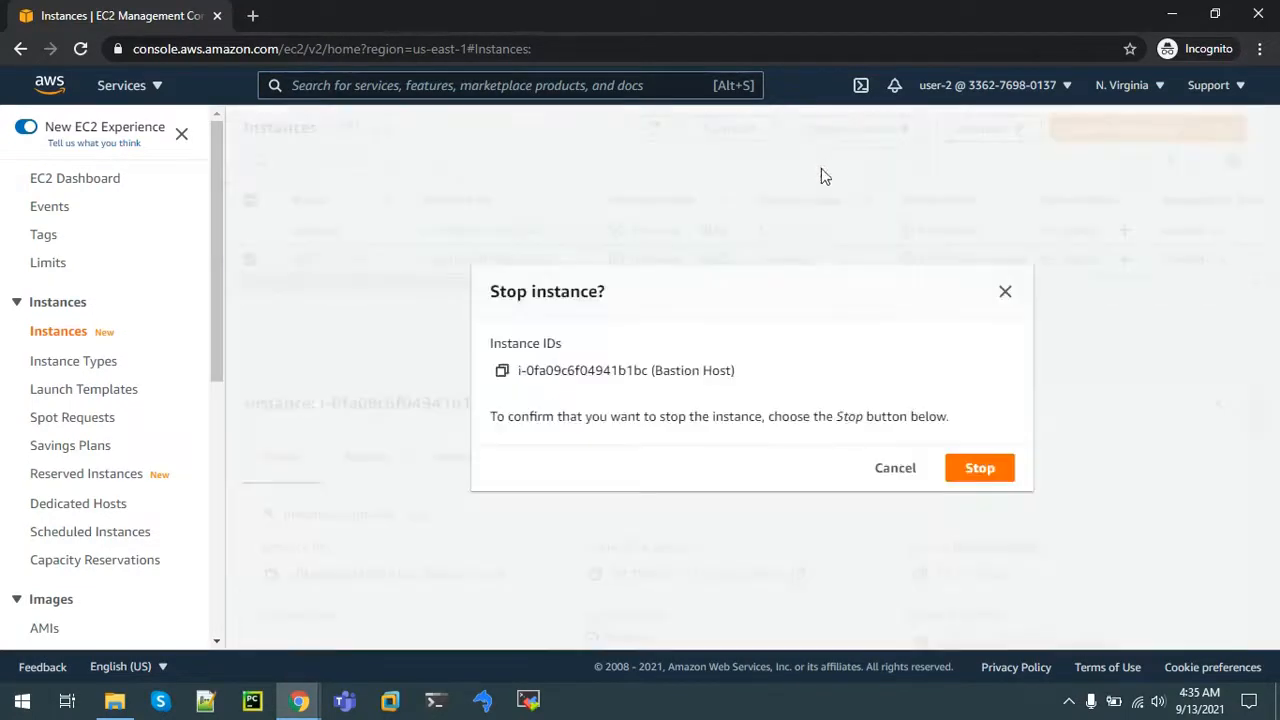
pyautogui.click(961, 467)
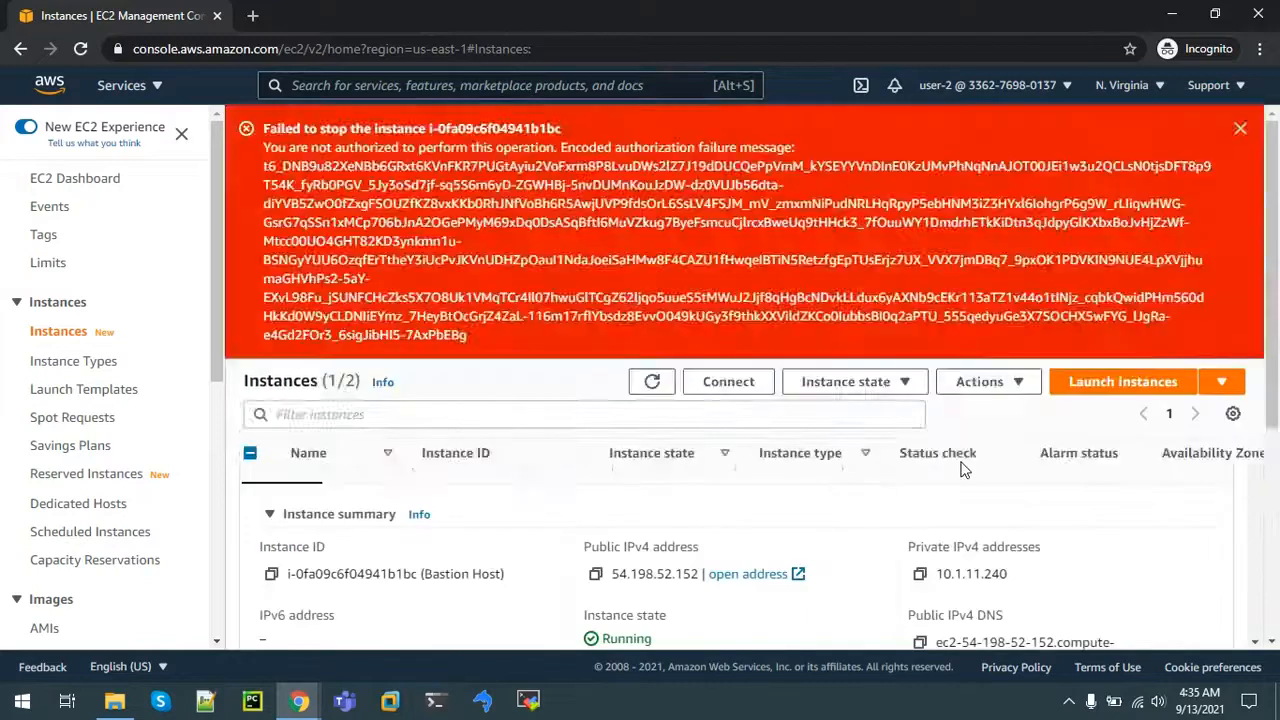
pyautogui.moveTo(318, 150); pyautogui.dragTo(536, 354)
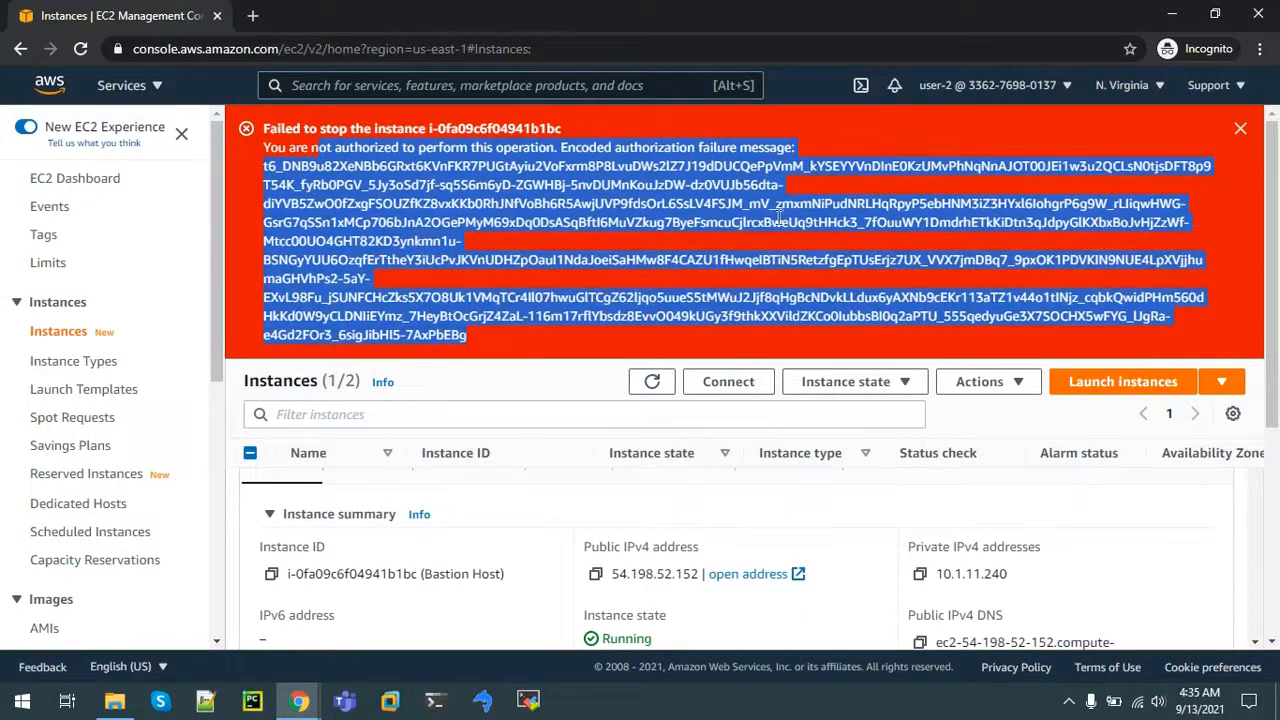
pyautogui.click(998, 90)
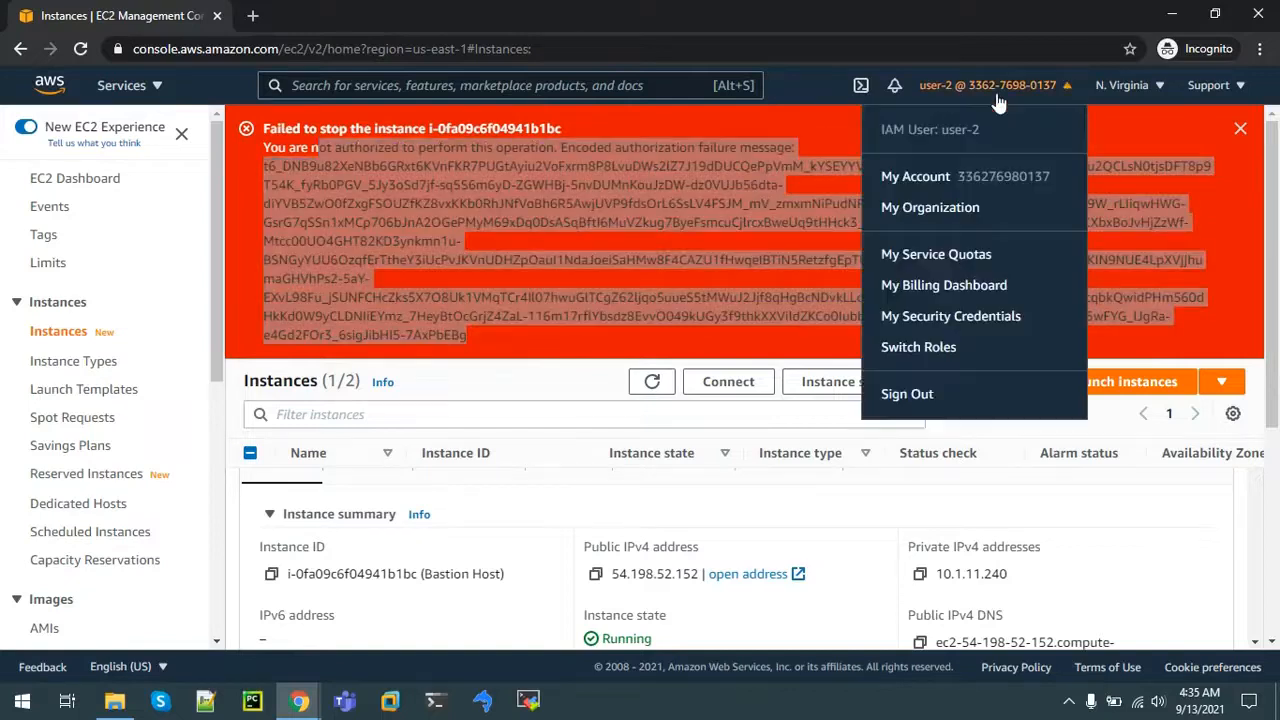
pyautogui.click(910, 402)
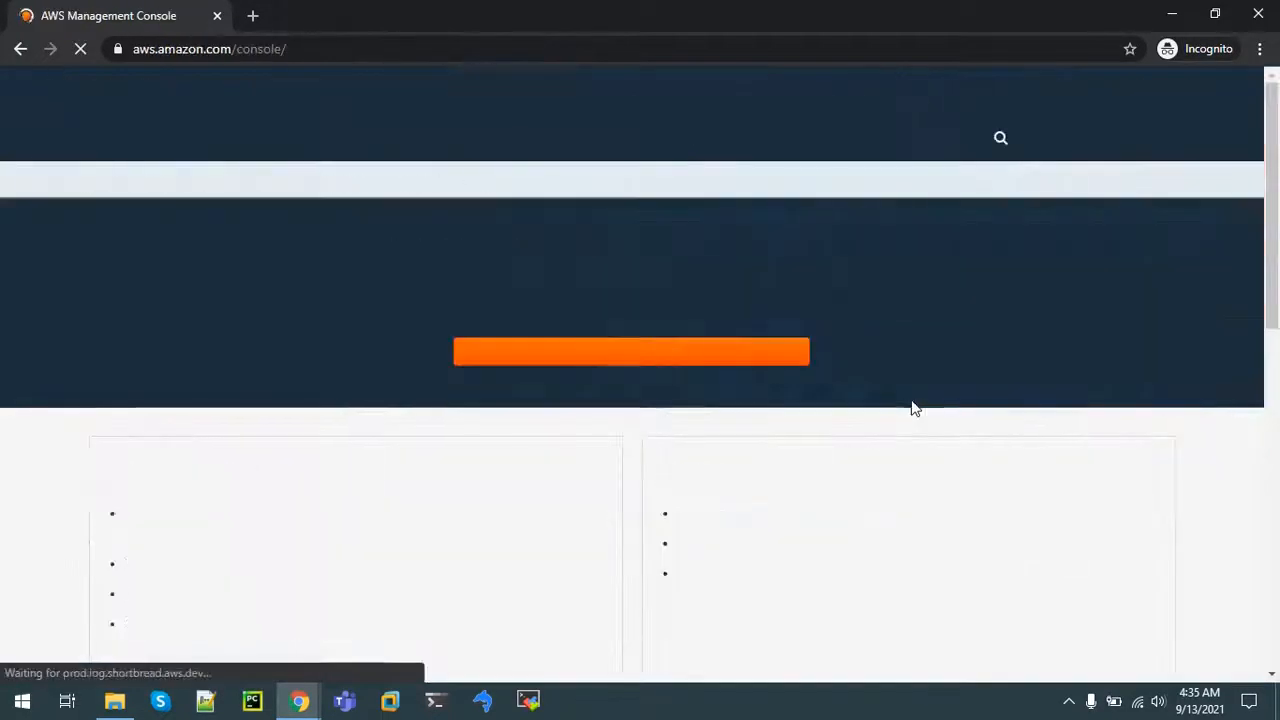
# Step: Log back in as IAM user user-3 with the pasted password and head to EC2
pyautogui.click(722, 357)
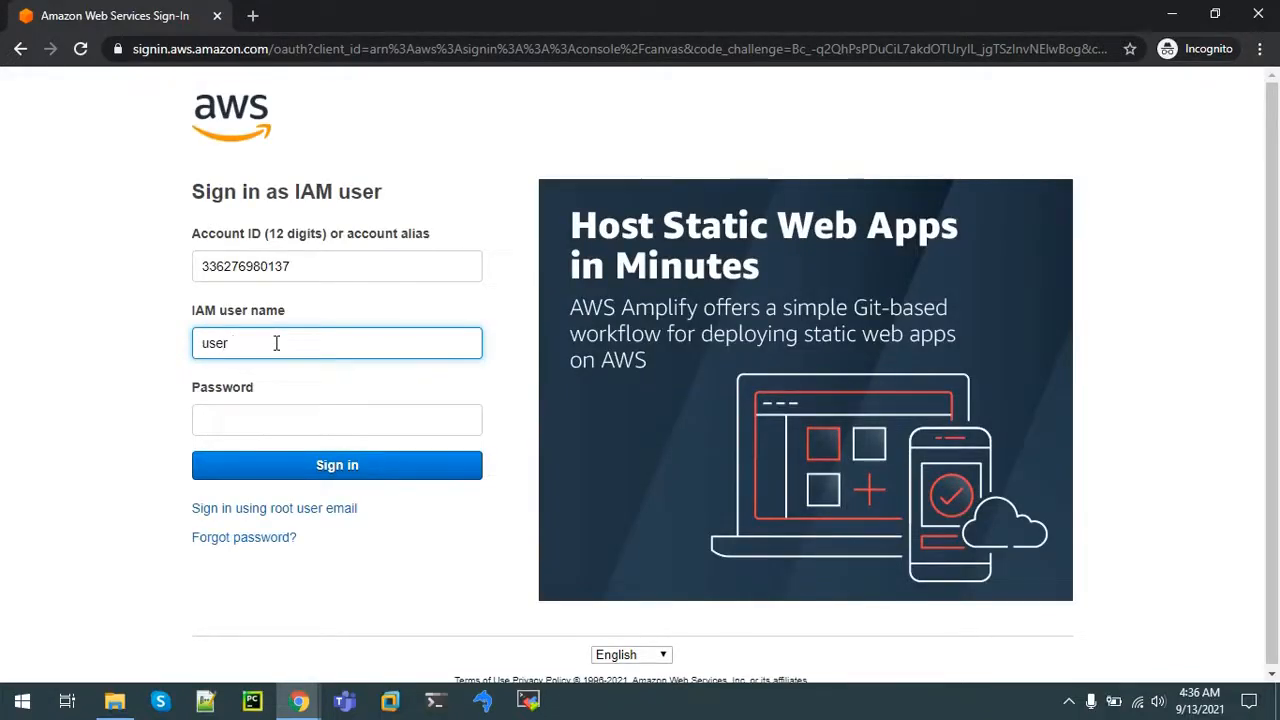
pyautogui.click(247, 411)
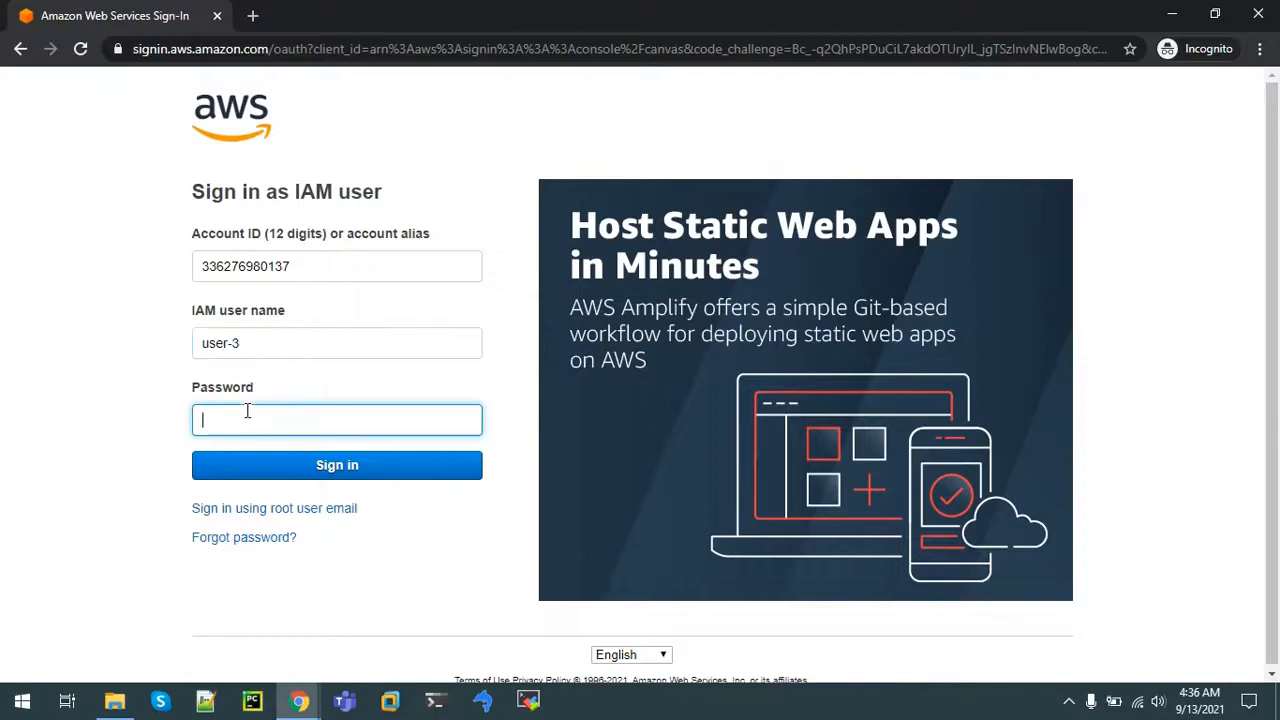
pyautogui.hotkey('ctrl', 'v')
pyautogui.click(267, 476)
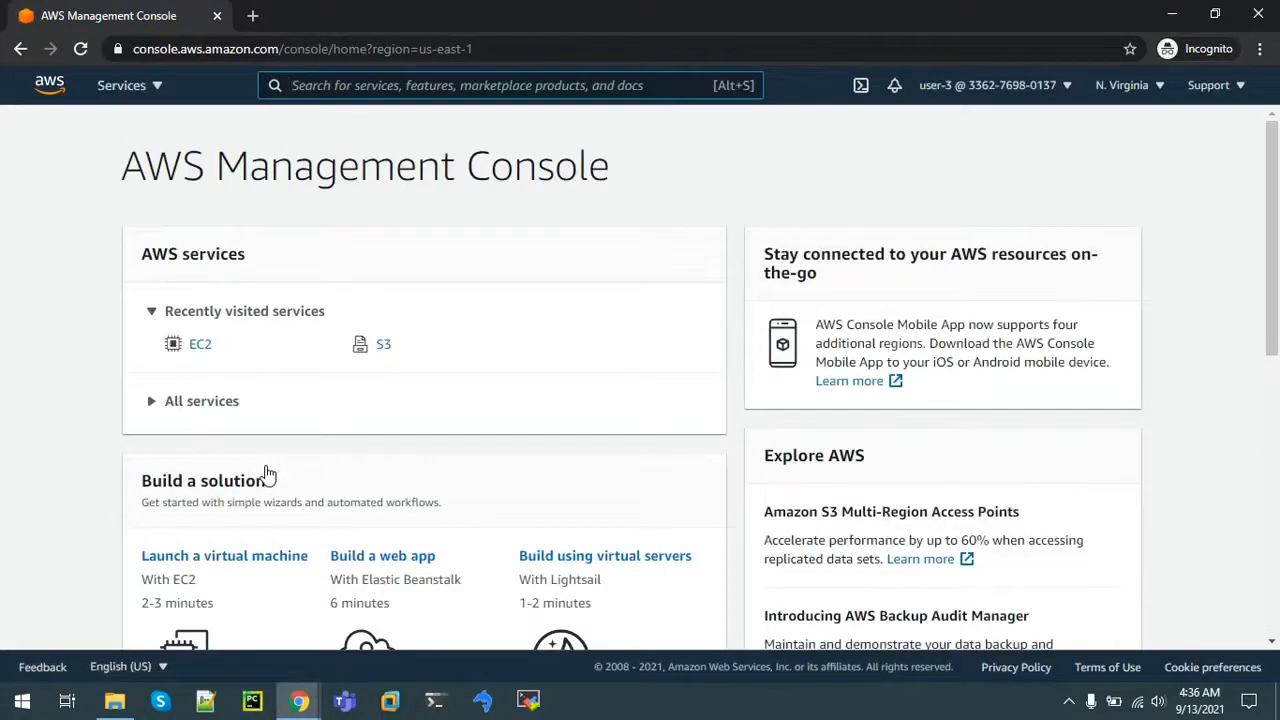
pyautogui.click(198, 350)
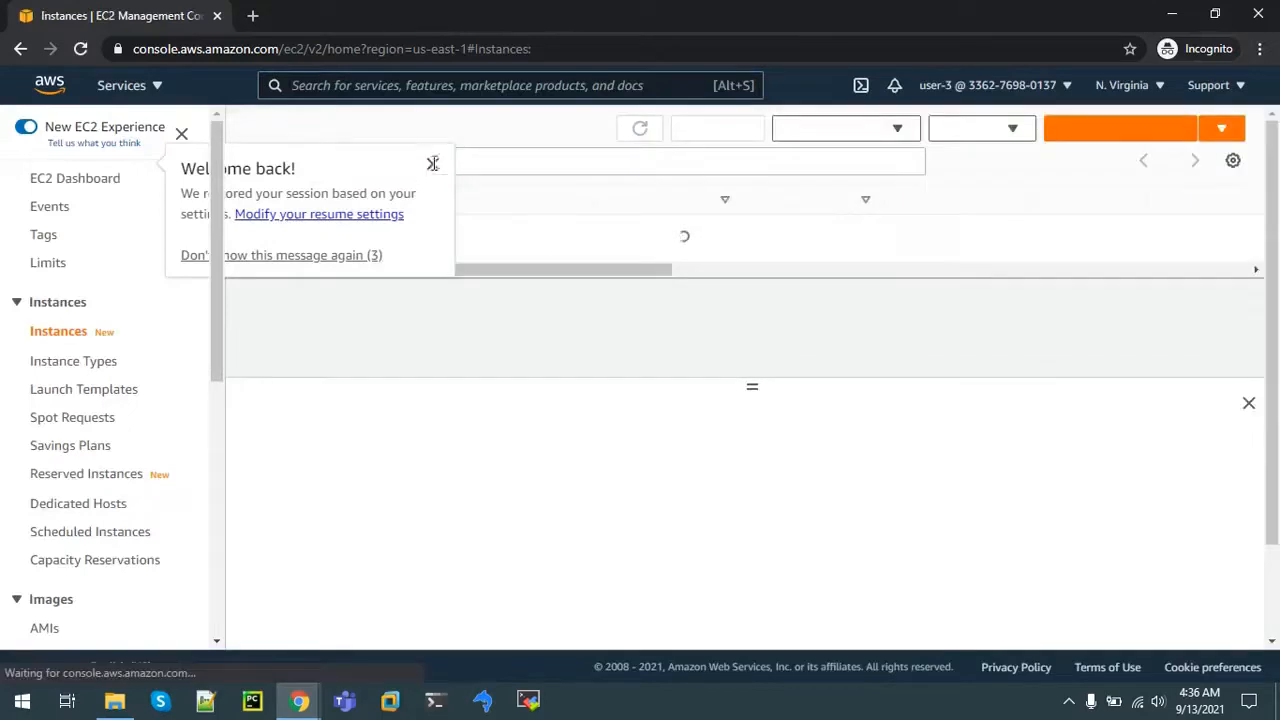
# Step: Dismiss the welcome notice and note user-3's not-authorized error on the Instances page
pyautogui.click(431, 164)
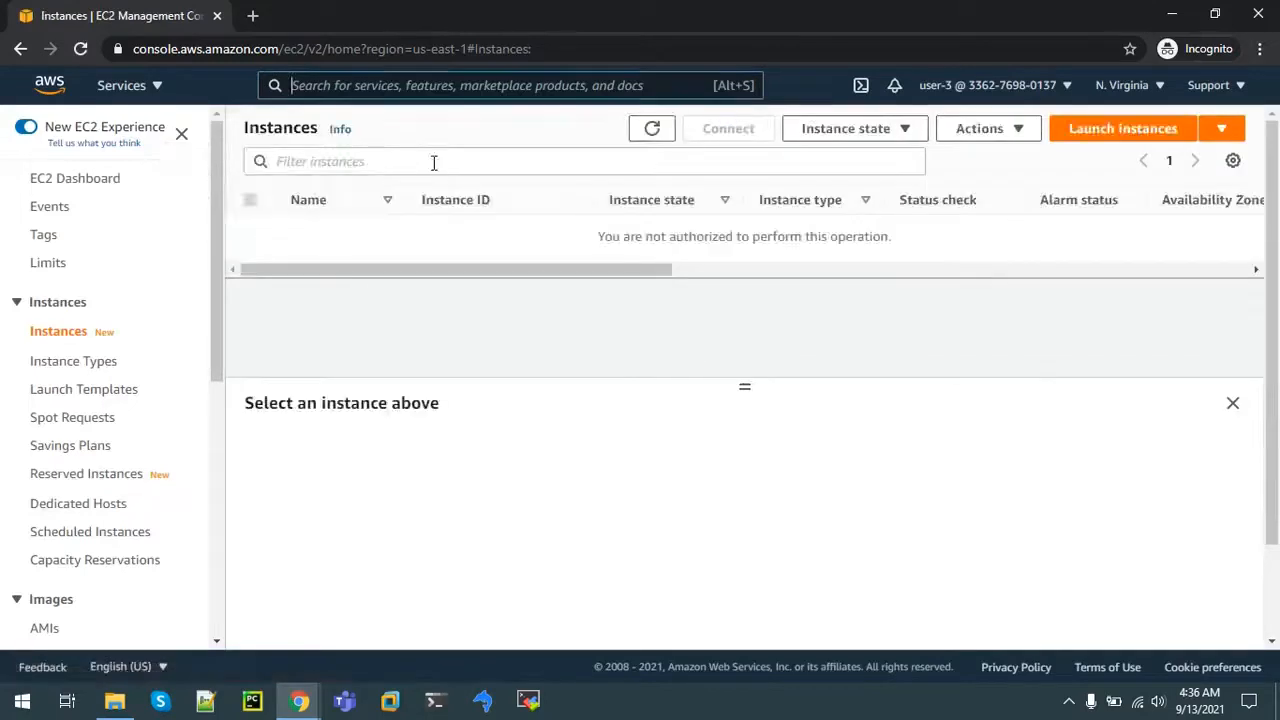
pyautogui.moveTo(642, 233); pyautogui.dragTo(918, 252)
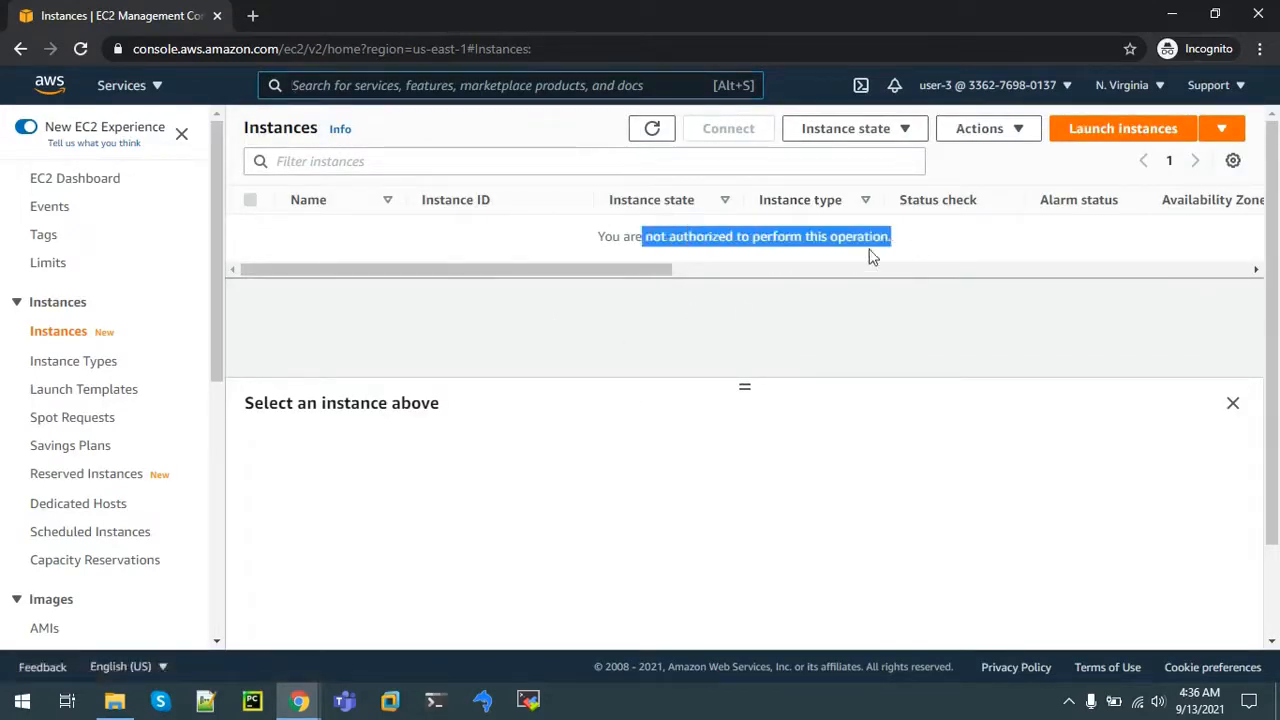
pyautogui.click(412, 88)
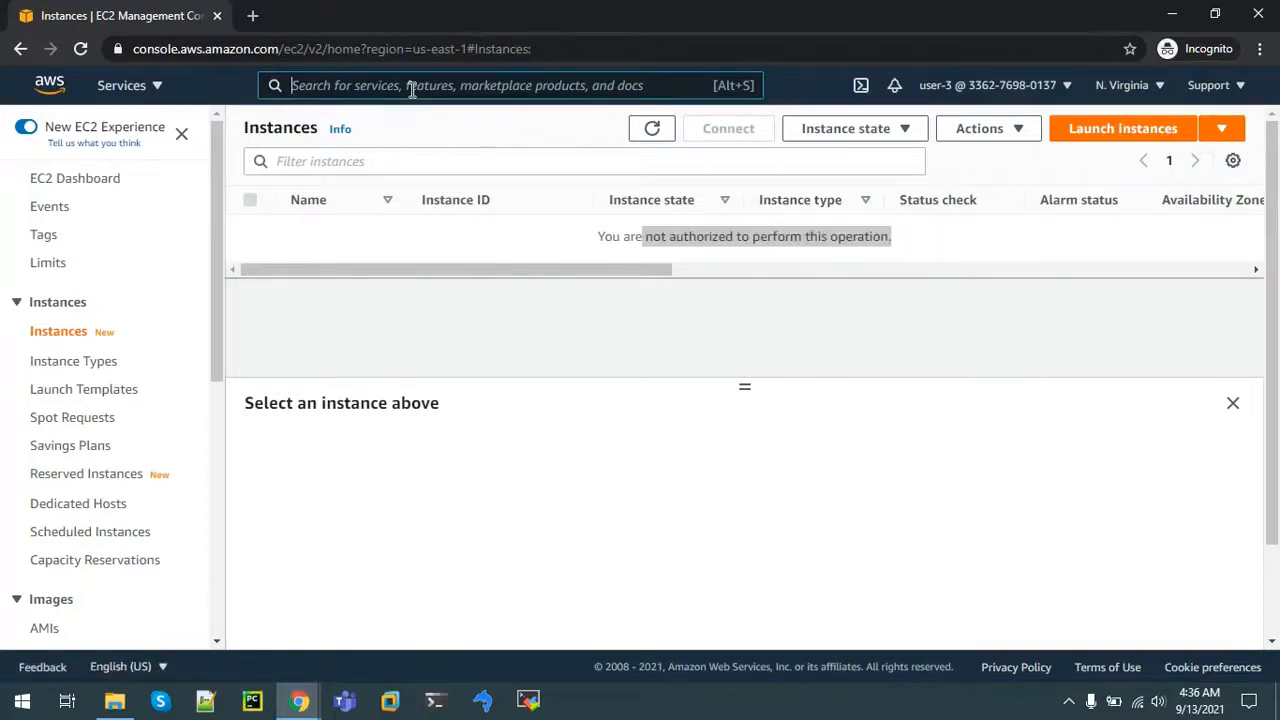
# Step: Open S3 and the samplebucket--969f24c0 bucket as user-3
pyautogui.write('s3')
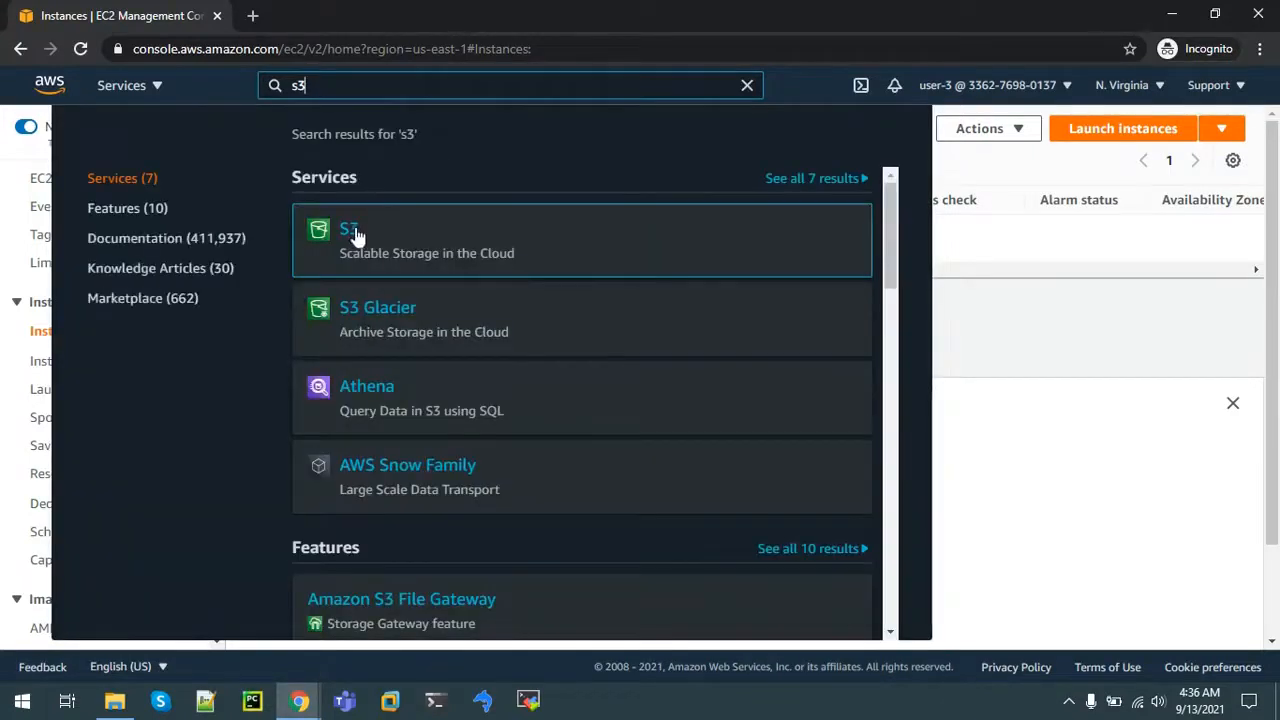
pyautogui.click(352, 233)
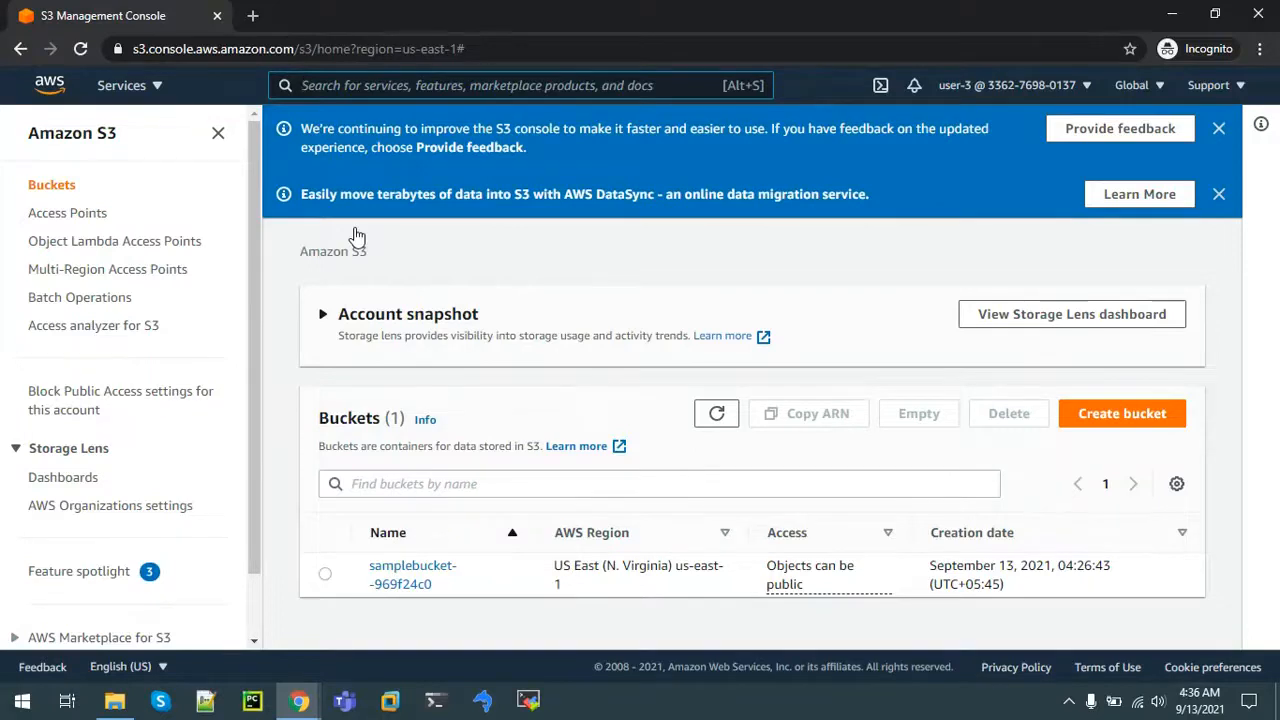
pyautogui.click(405, 575)
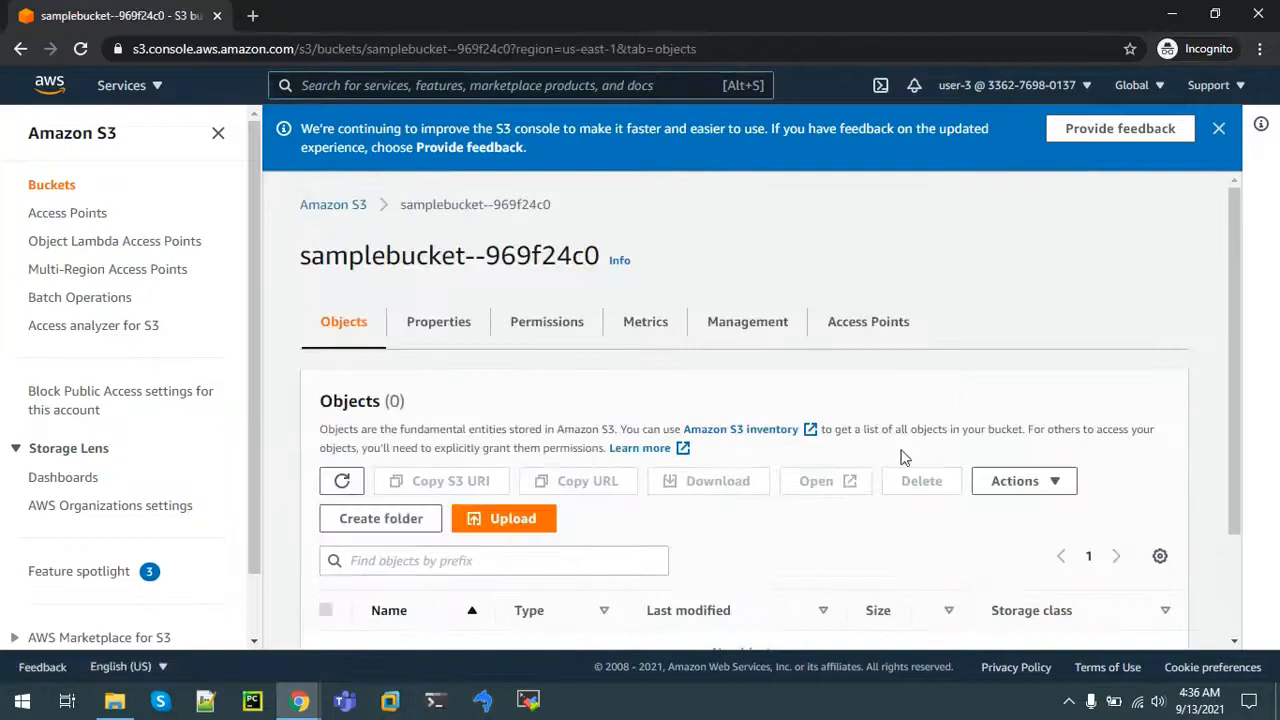
pyautogui.moveTo(1235, 366); pyautogui.dragTo(1240, 491)
# Step: Try creating folder 'test', hit the insufficient-permission error, and sign out
pyautogui.click(403, 393)
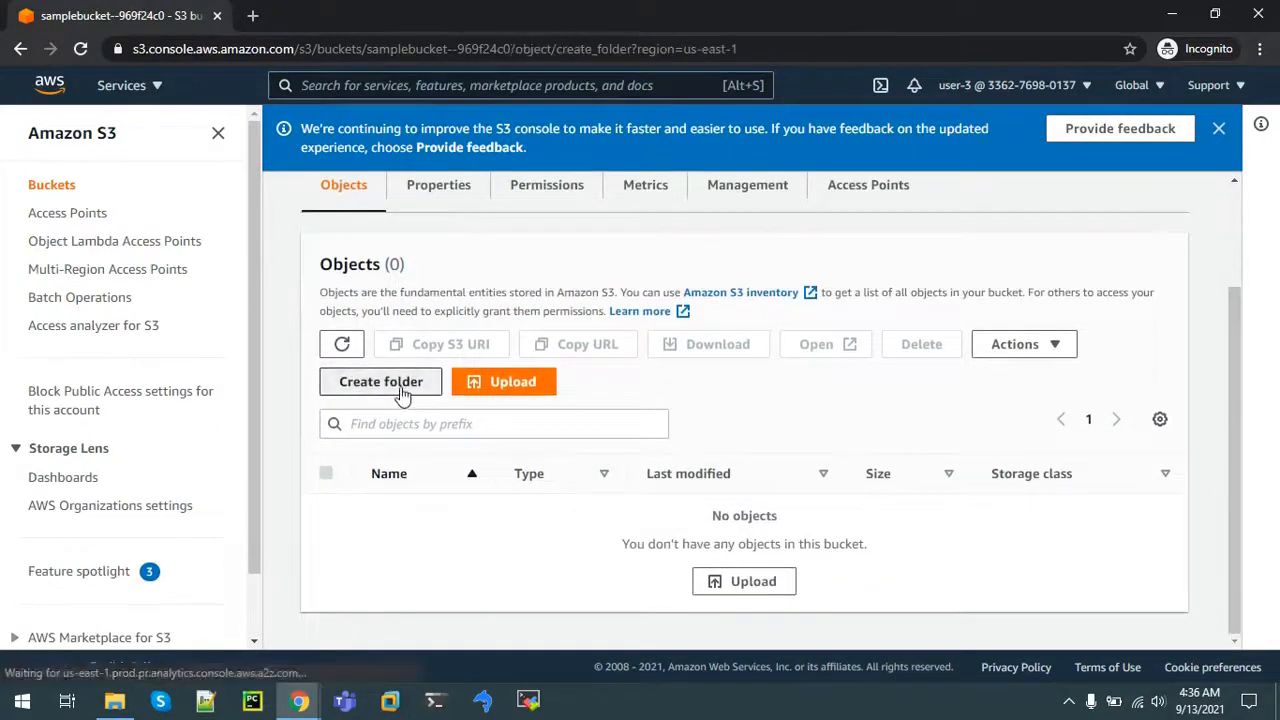
pyautogui.write('test')
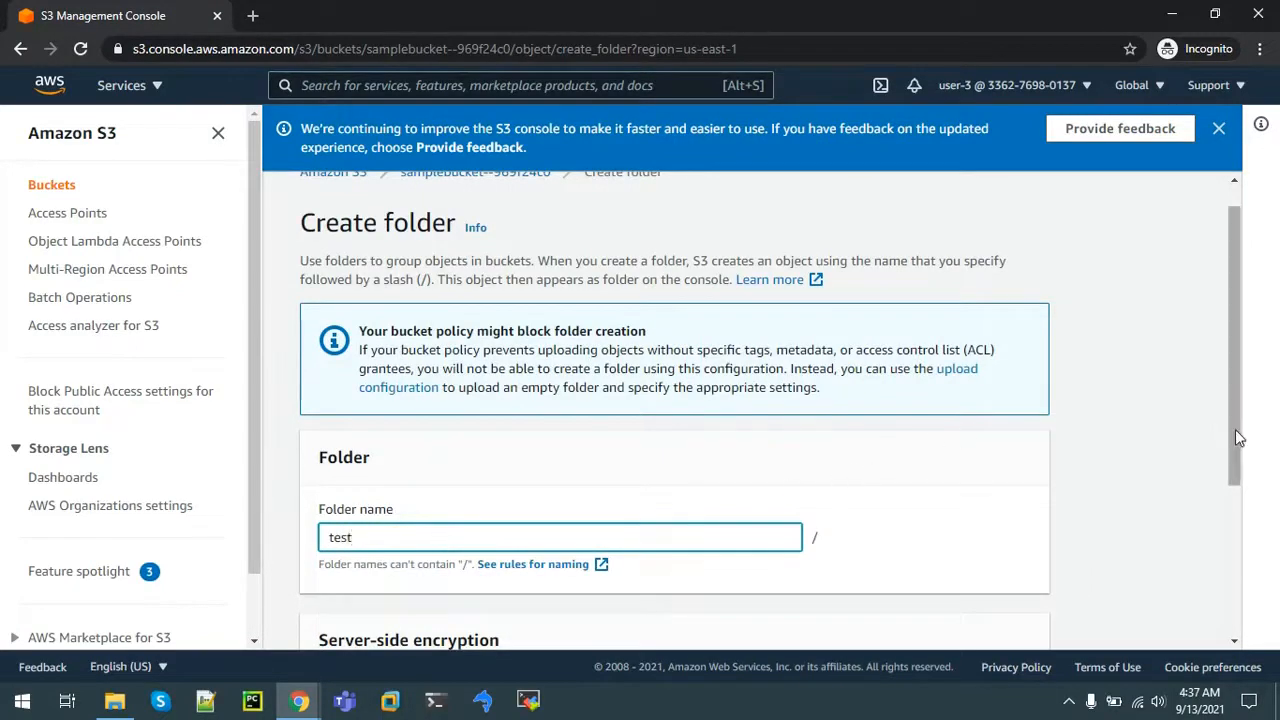
pyautogui.moveTo(1235, 429); pyautogui.dragTo(1228, 588)
pyautogui.click(950, 620)
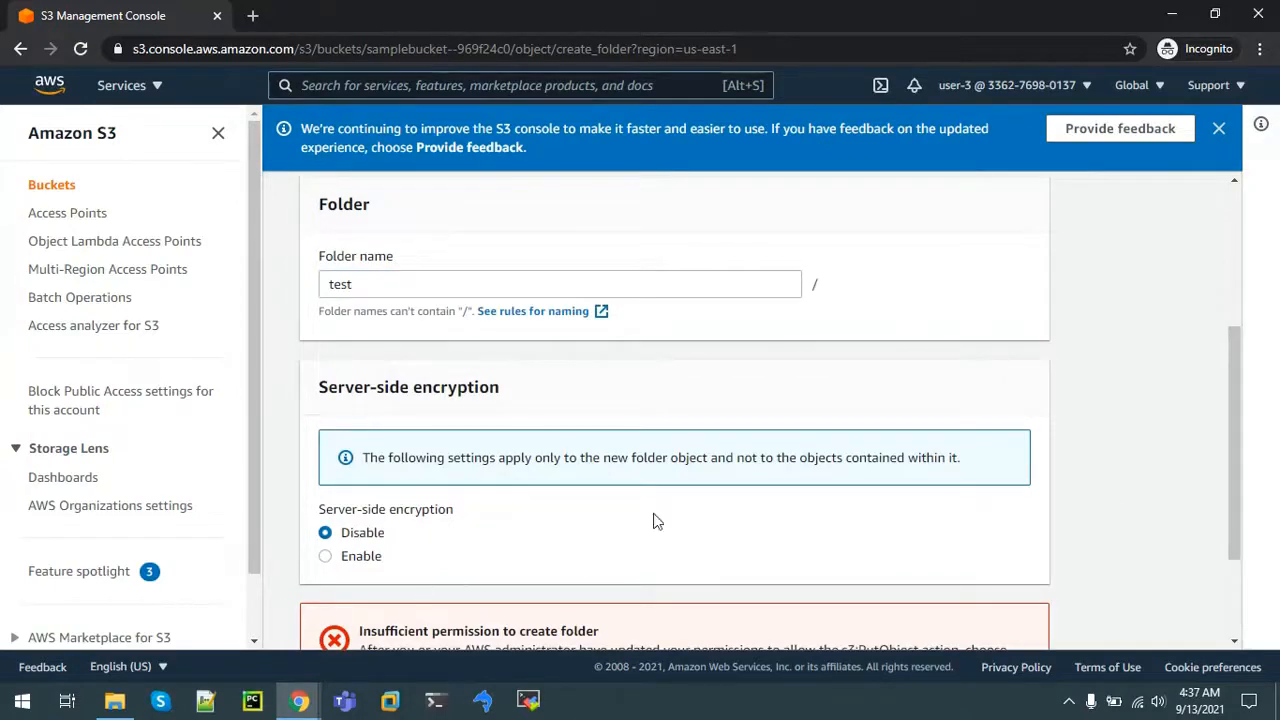
pyautogui.click(1032, 86)
pyautogui.click(928, 393)
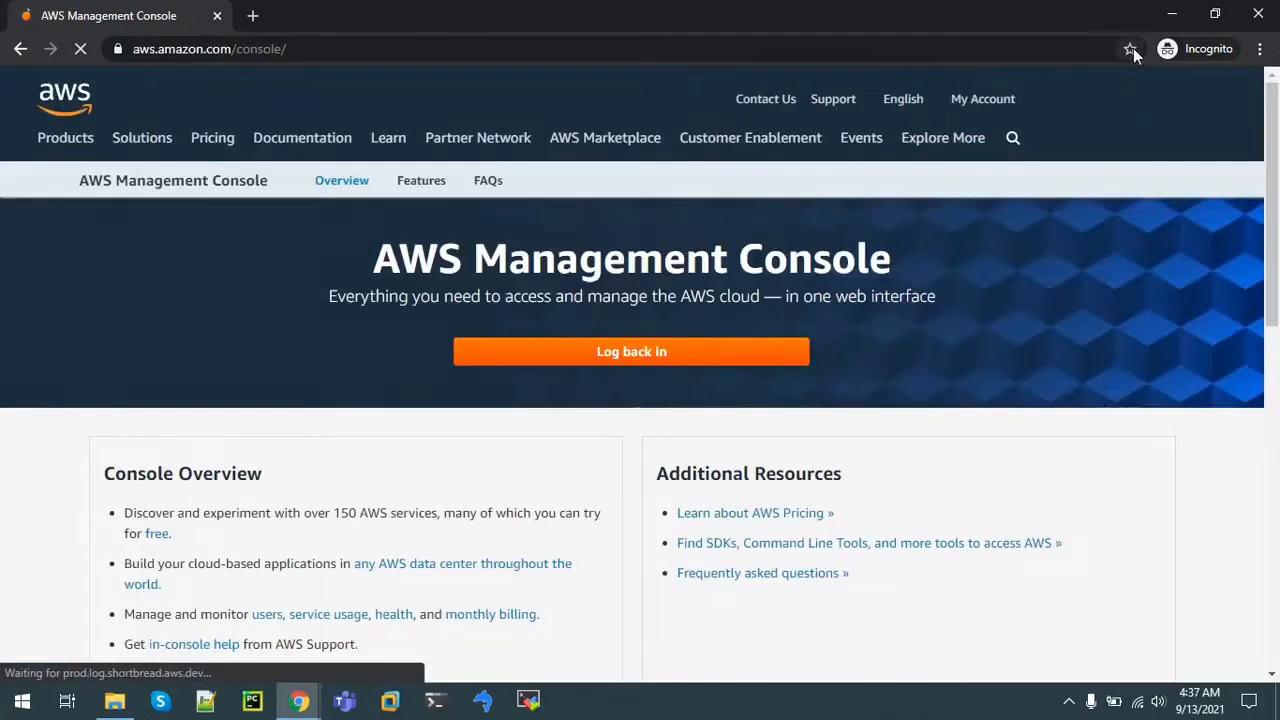
# Step: Return to the admin's IAM window, list User groups, and select EC2-Admin
pyautogui.click(1170, 16)
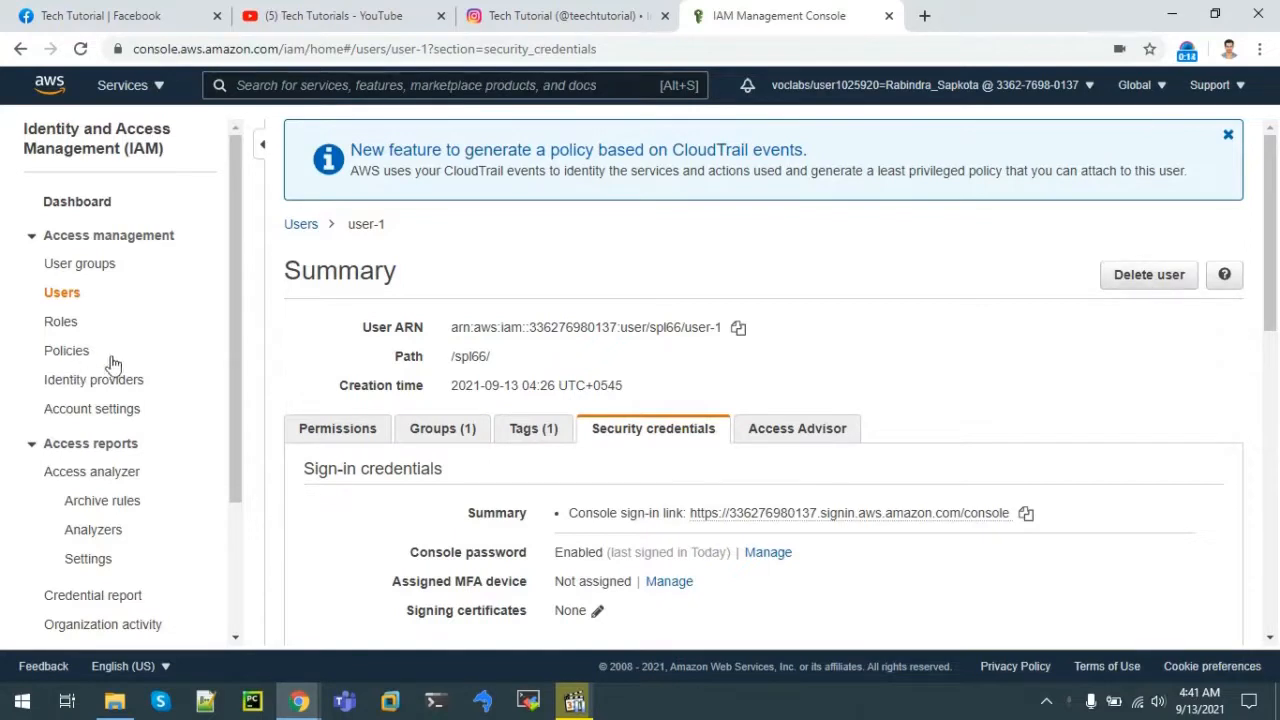
pyautogui.moveTo(239, 332); pyautogui.dragTo(238, 491)
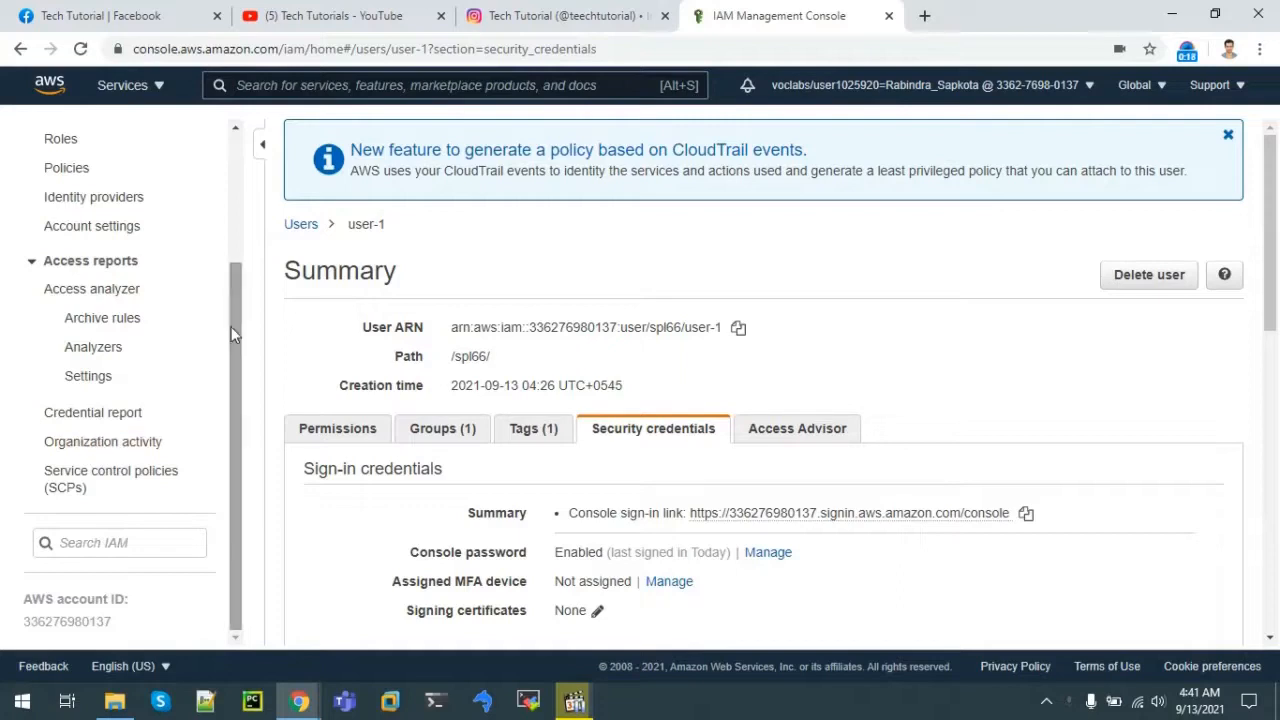
pyautogui.moveTo(231, 334); pyautogui.dragTo(223, 286)
pyautogui.click(64, 150)
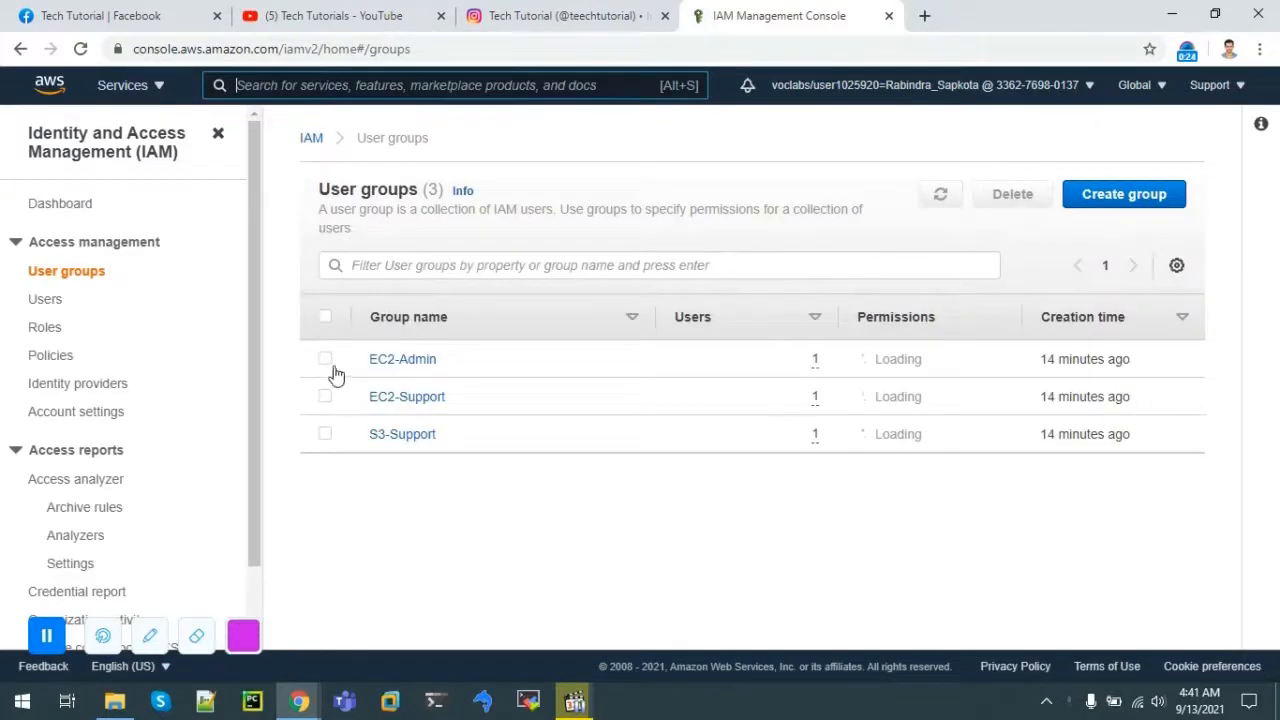
pyautogui.click(326, 362)
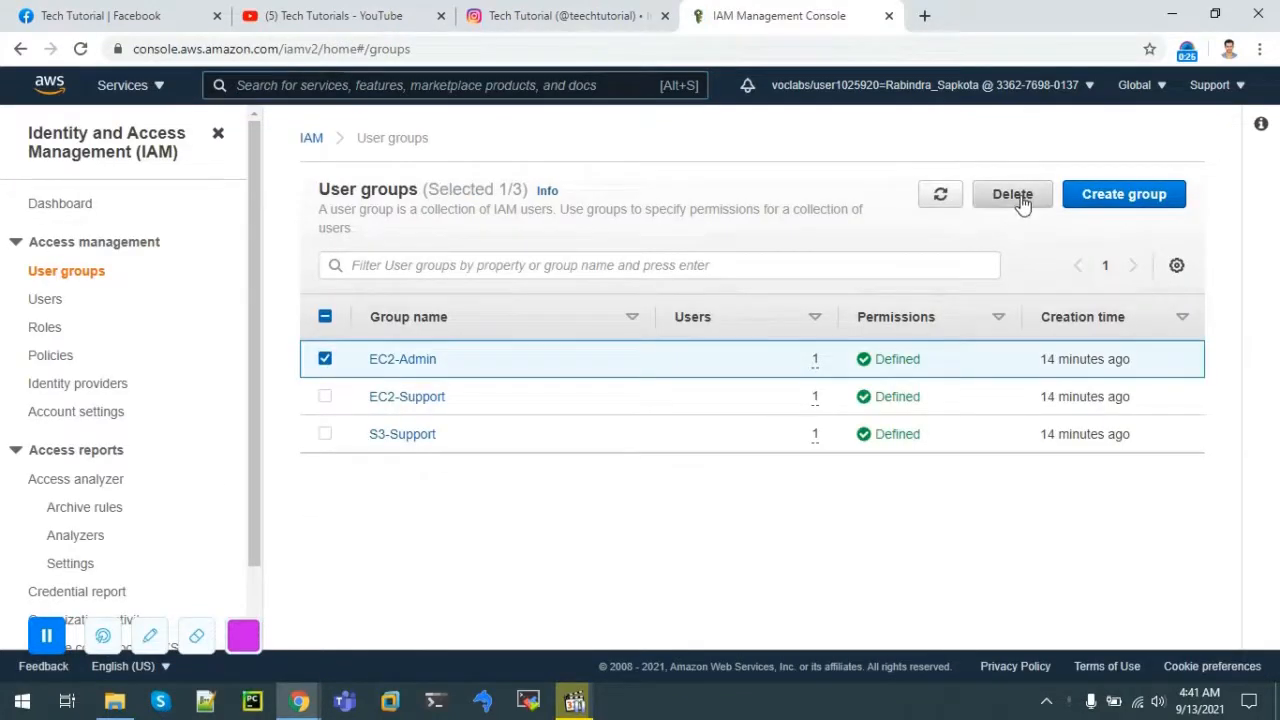